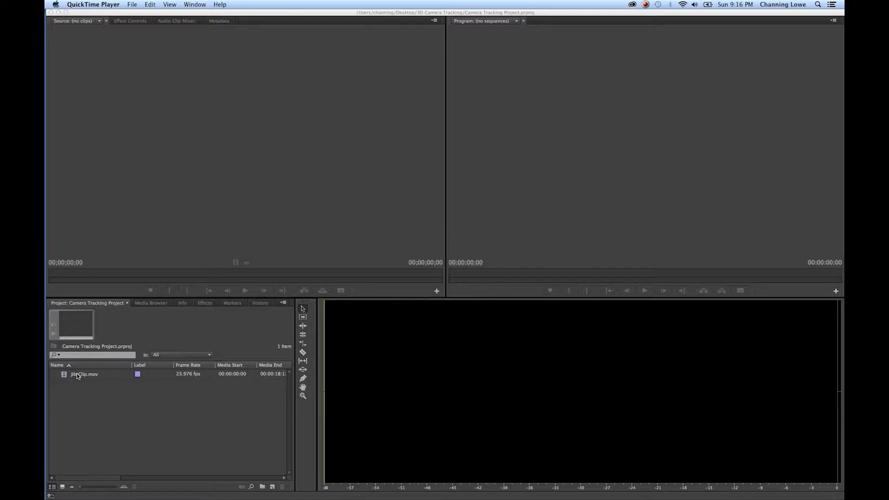
- Look up Jib Clip.mov in the desktop's 3D Camera Tracking folder, and return to the Premiere Pro project
click(79, 379)
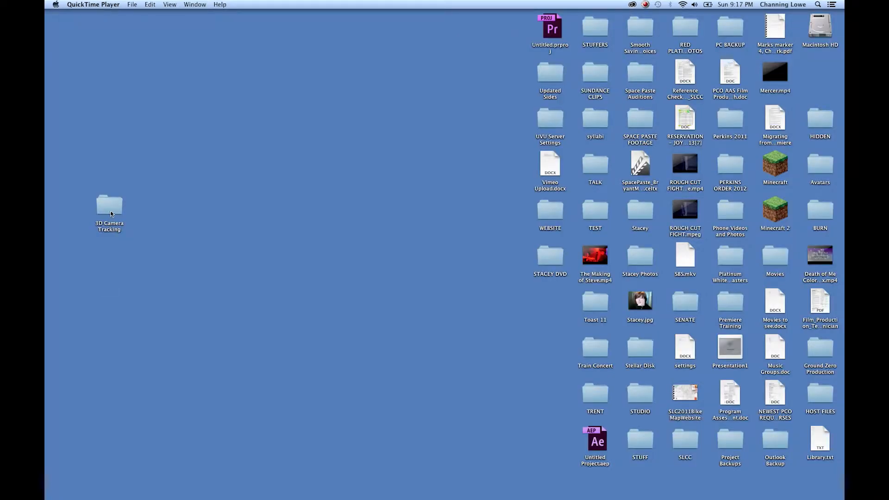
click(111, 212)
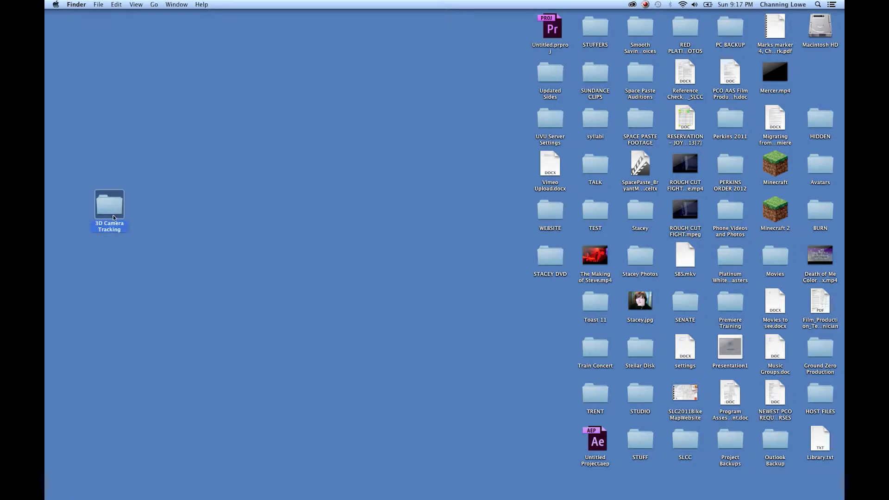
drag(139, 170, 83, 266)
key(super+o)
click(356, 331)
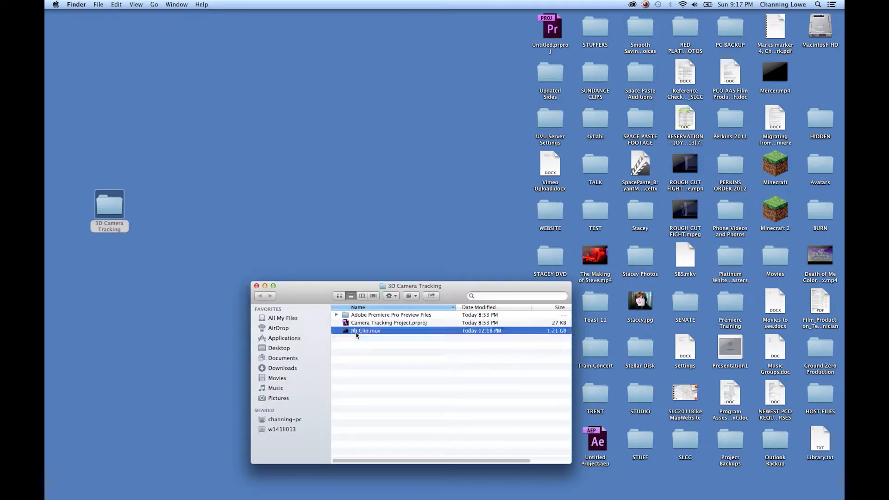
key(super+Tab)
key(super+Tab)
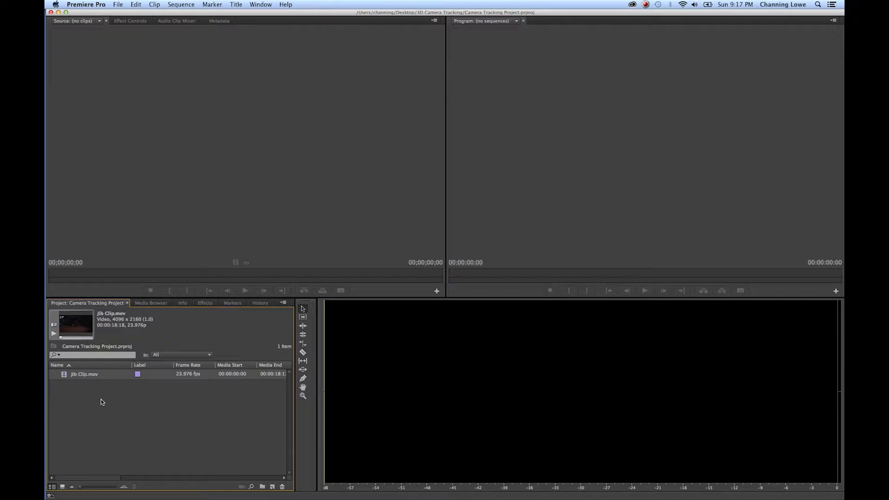
- Create a new sequence from Jib Clip.mov, fit it to the timeline width and return the playhead to the start
click(86, 376)
click(115, 407)
drag(71, 378, 271, 487)
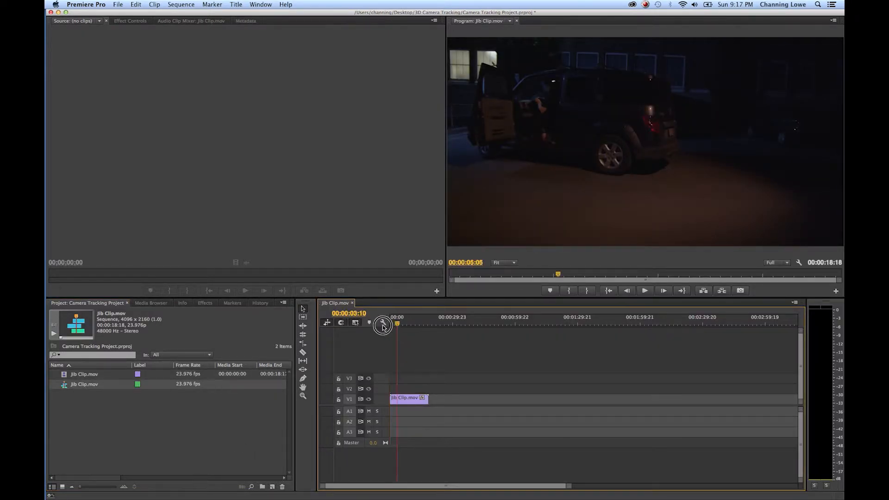
key(backslash)
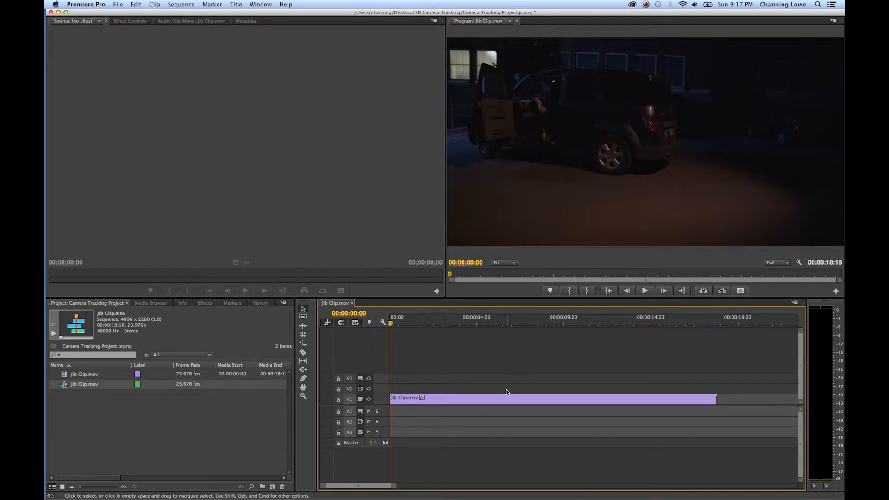
drag(451, 319, 373, 321)
- Replace the timeline clip with an After Effects composition, saving the project as Window Fix in the 3D Camera Tracking folder
right_click(463, 398)
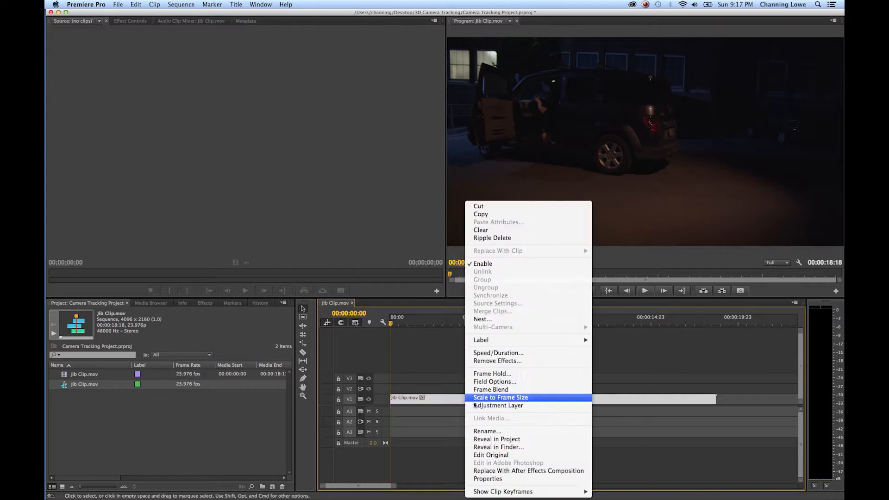
click(522, 471)
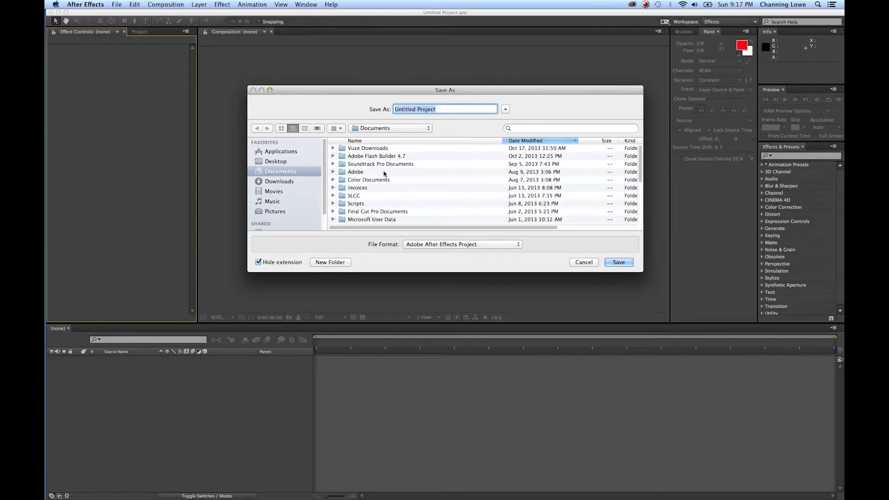
double_click(368, 148)
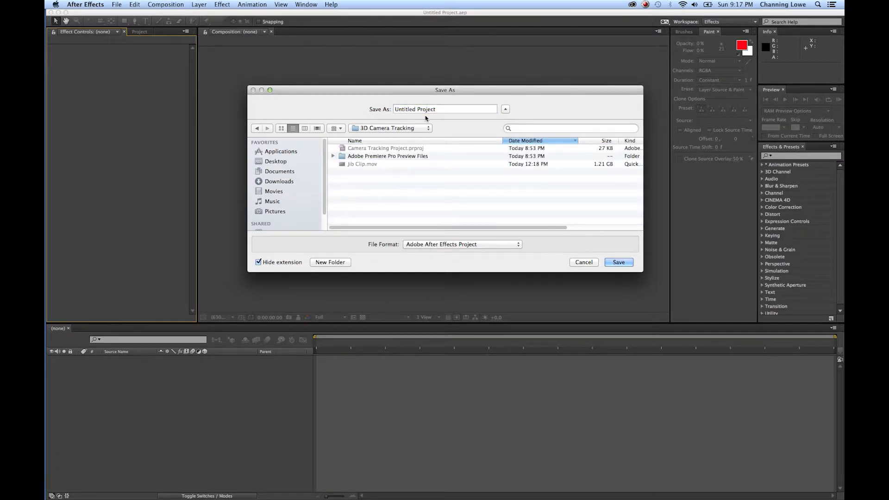
click(439, 111)
text(Window )
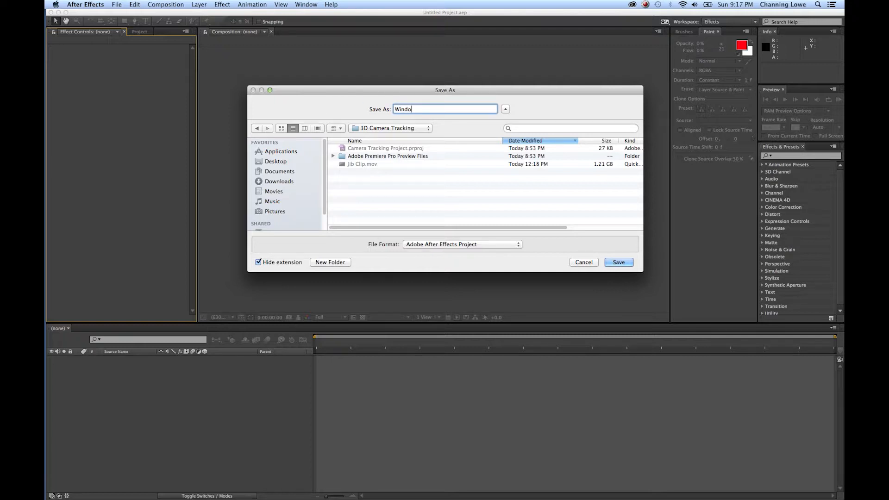
text(Fix)
key(Return)
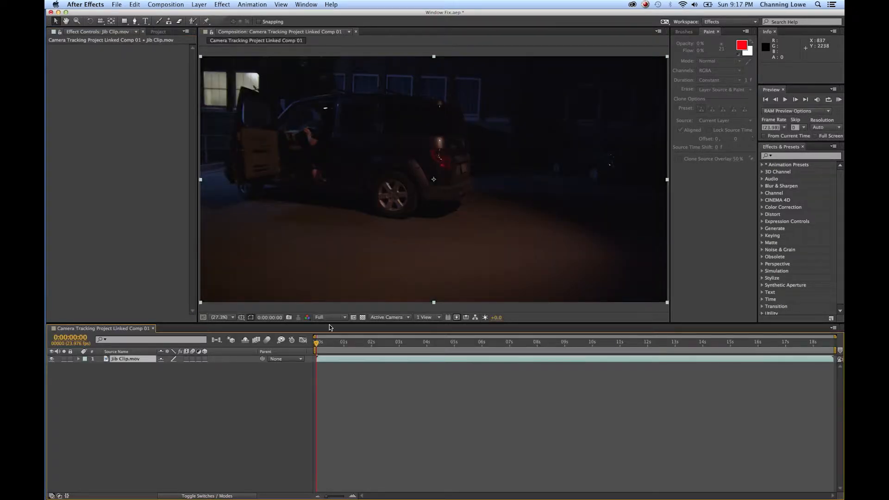
- Set the composition's preview resolution to Quarter and scrub the first six seconds to inspect the background windows
drag(326, 344, 416, 346)
drag(322, 347, 416, 345)
click(409, 345)
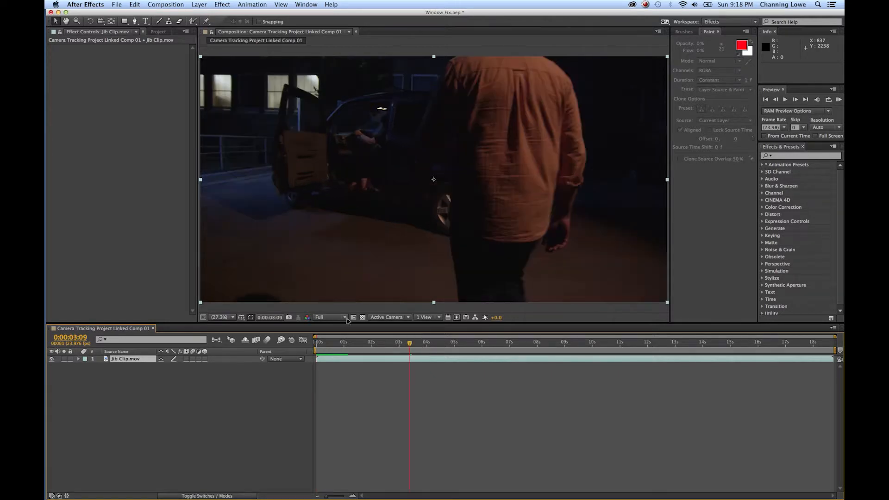
drag(344, 317, 353, 344)
click(423, 343)
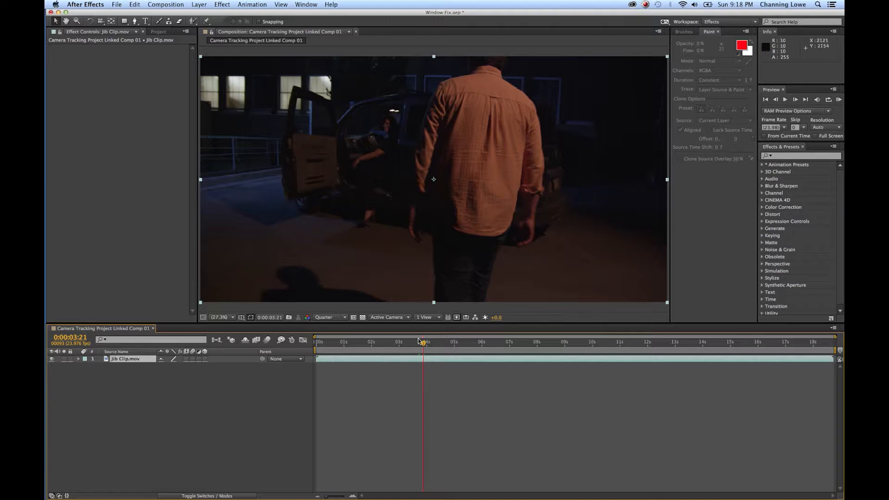
drag(455, 346, 484, 343)
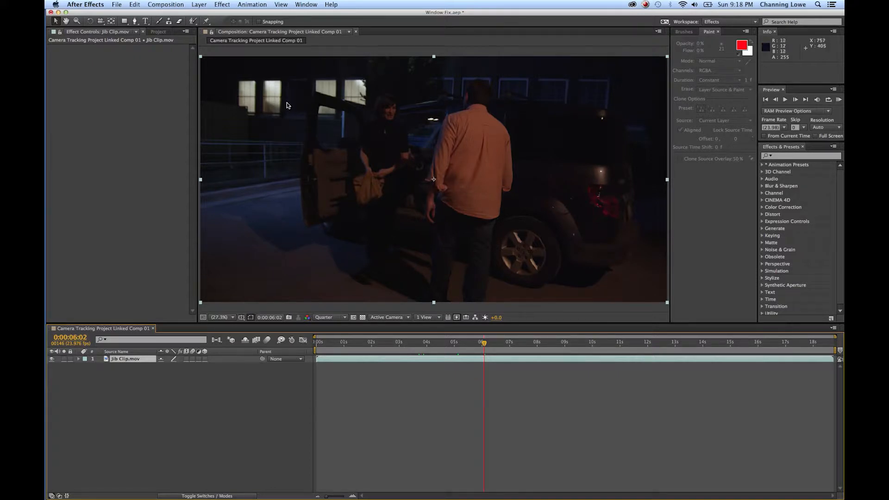
drag(460, 343, 429, 342)
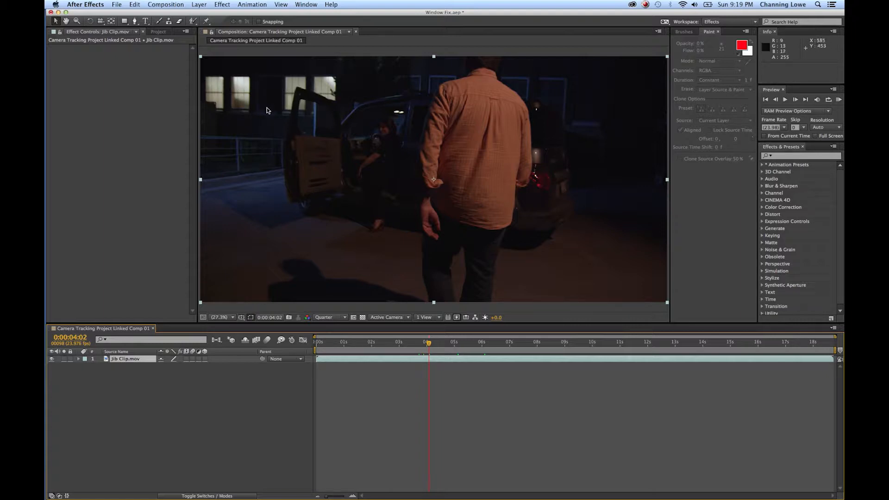
- Switch to Premiere Pro and export the frame at 00:00:03:10 as a JPEG named Window Still in the 3D Camera Tracking folder
key(super+Tab)
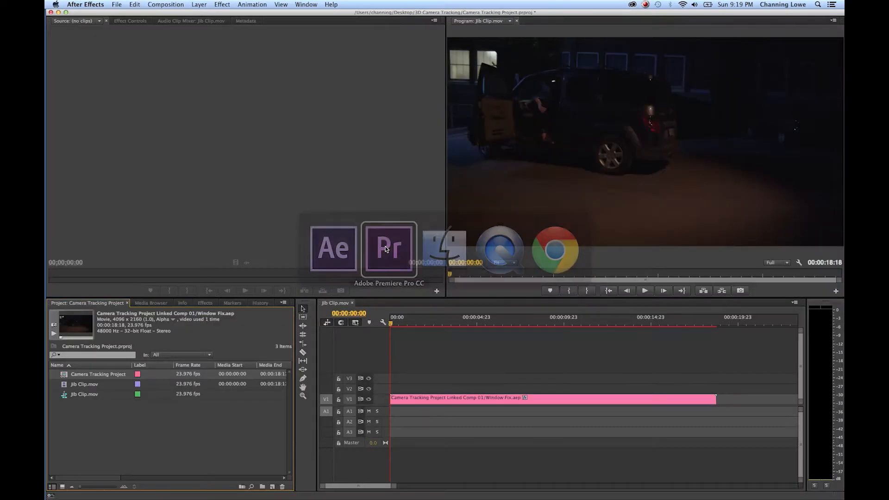
click(496, 323)
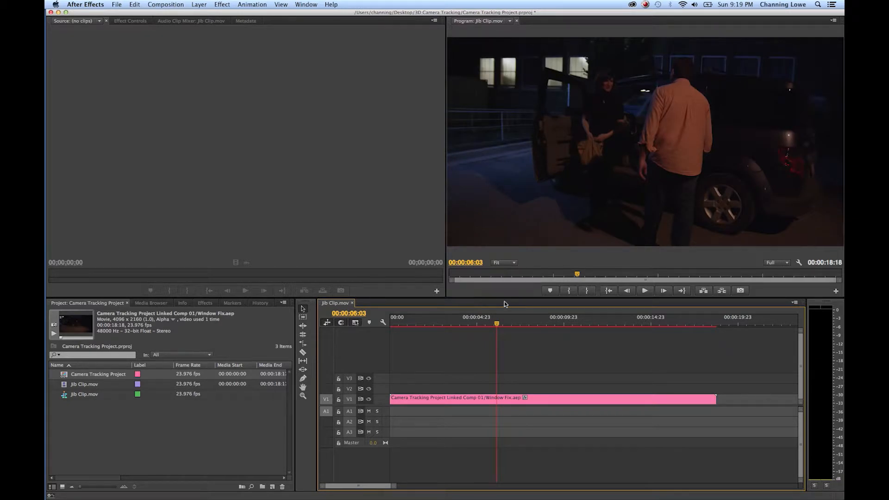
drag(479, 321, 475, 319)
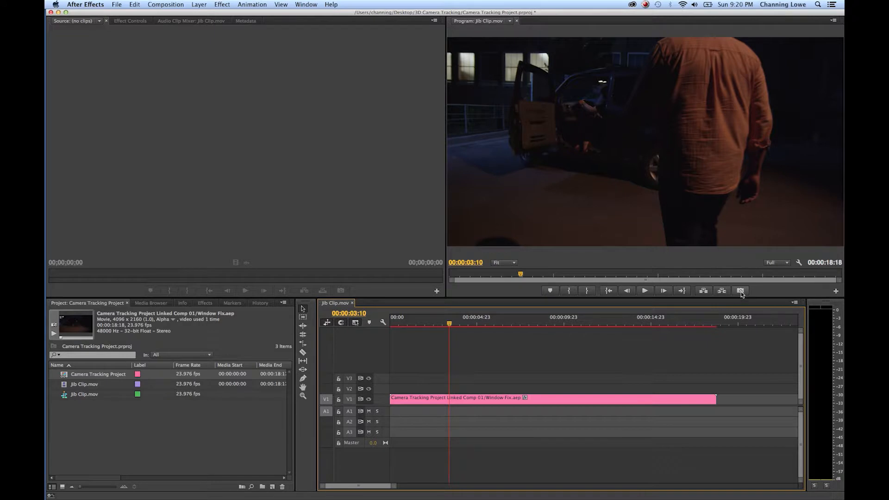
click(740, 291)
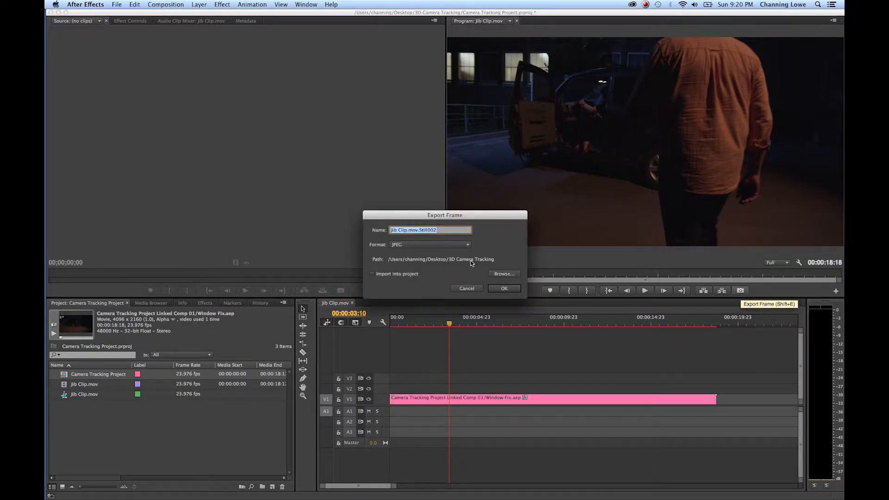
drag(438, 232, 345, 229)
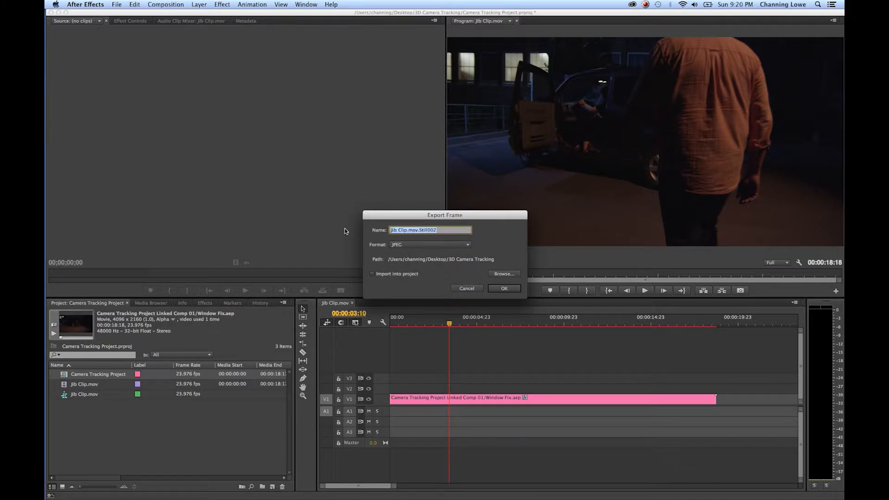
text(Window Still)
click(515, 275)
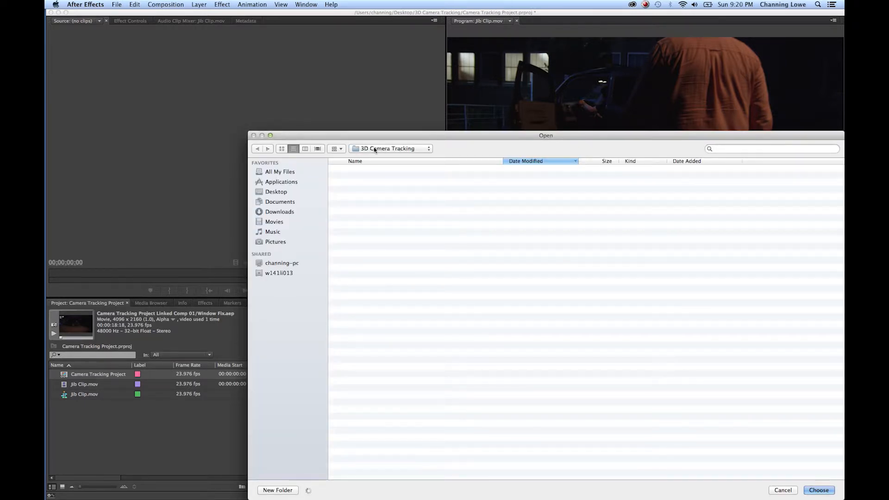
drag(448, 139, 376, 57)
click(759, 411)
click(506, 288)
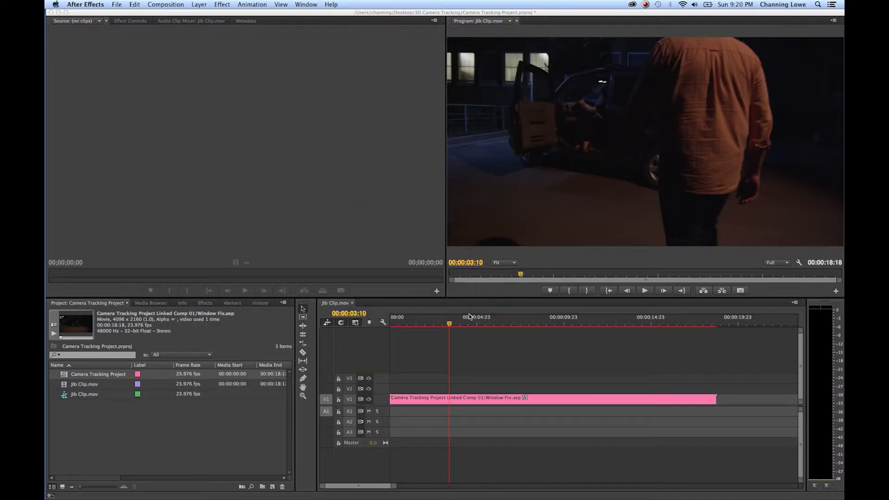
- Switch to Finder and open Window Still.jpg from the 3D Camera Tracking folder in Adobe Photoshop CC
key(super+Tab)
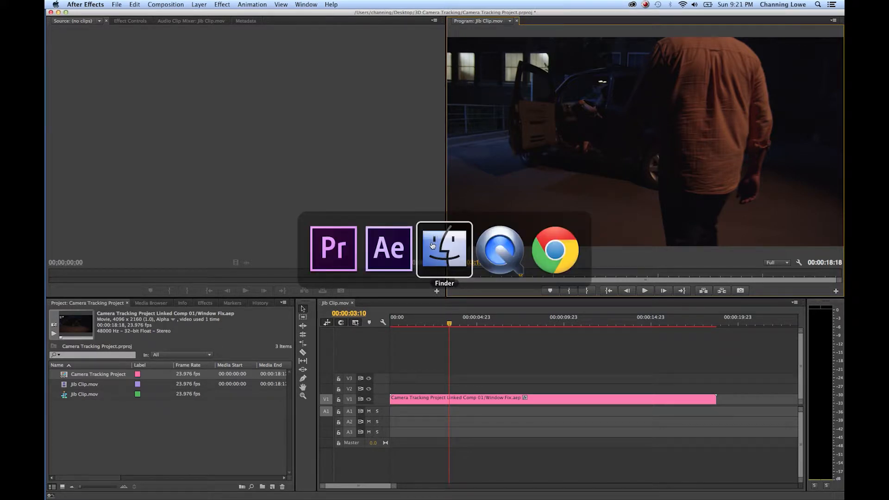
click(432, 246)
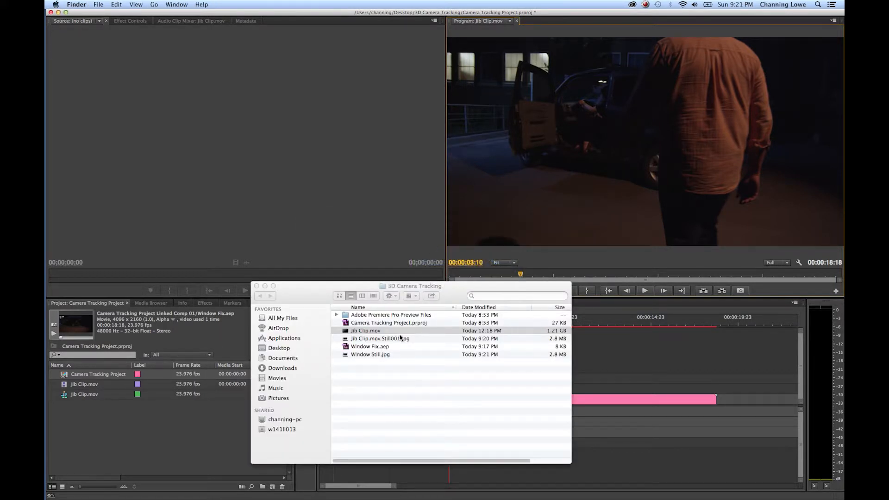
click(366, 355)
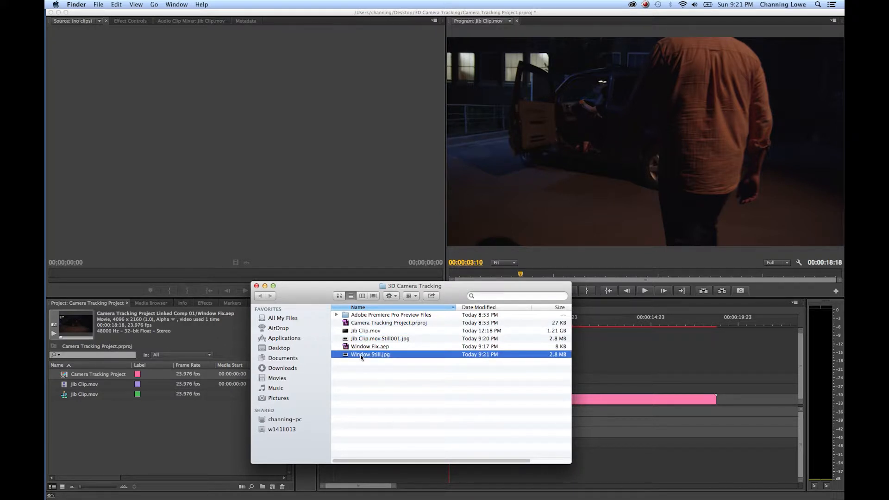
right_click(361, 357)
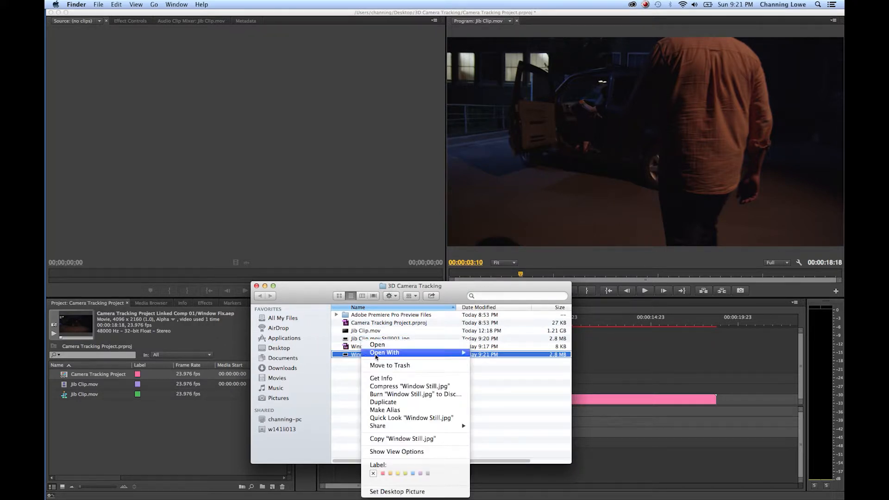
mouse_move(414, 357)
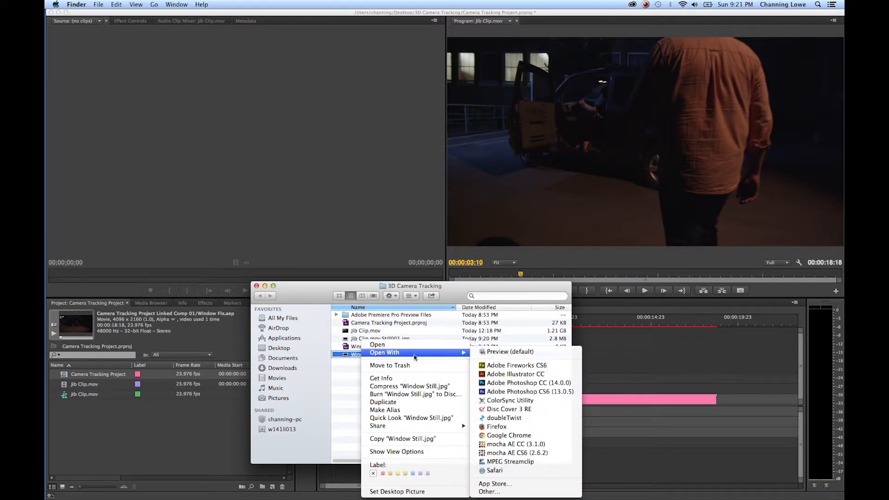
click(519, 388)
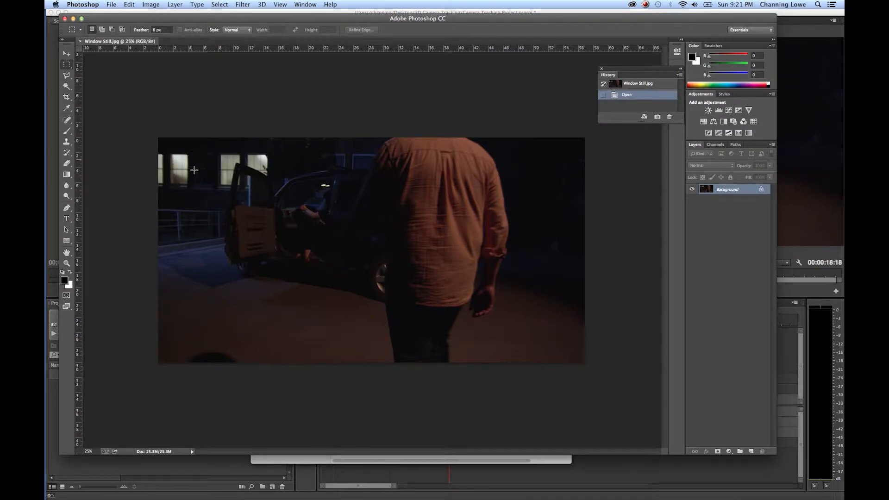
- Examine the dark window between the two lit building windows at about 200% magnification
scroll(194, 169, up, 3)
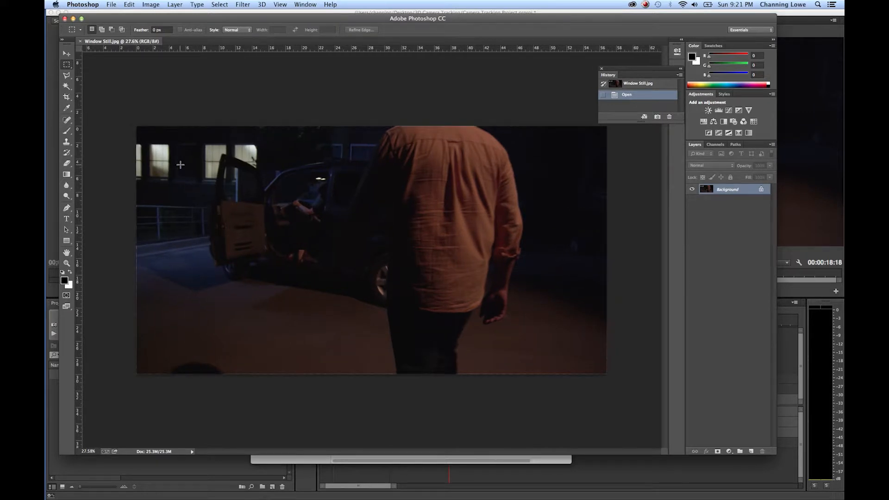
scroll(173, 164, up, 2)
scroll(164, 160, up, 3)
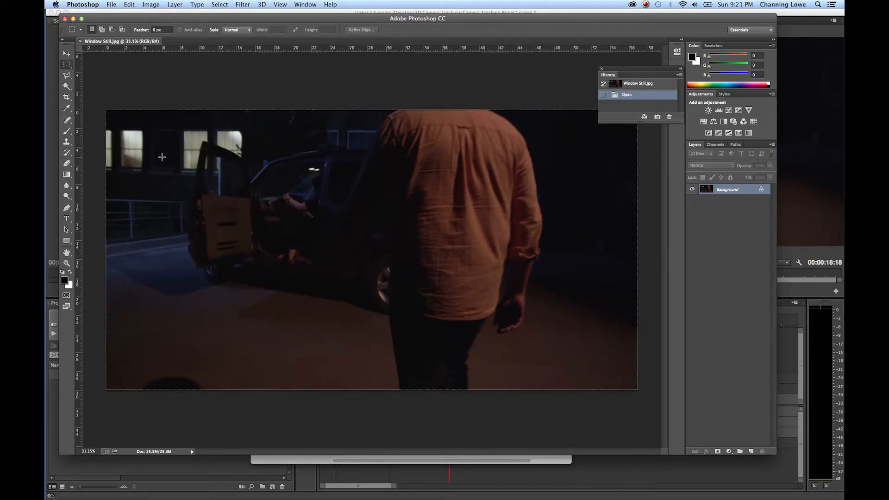
scroll(161, 156, up, 3)
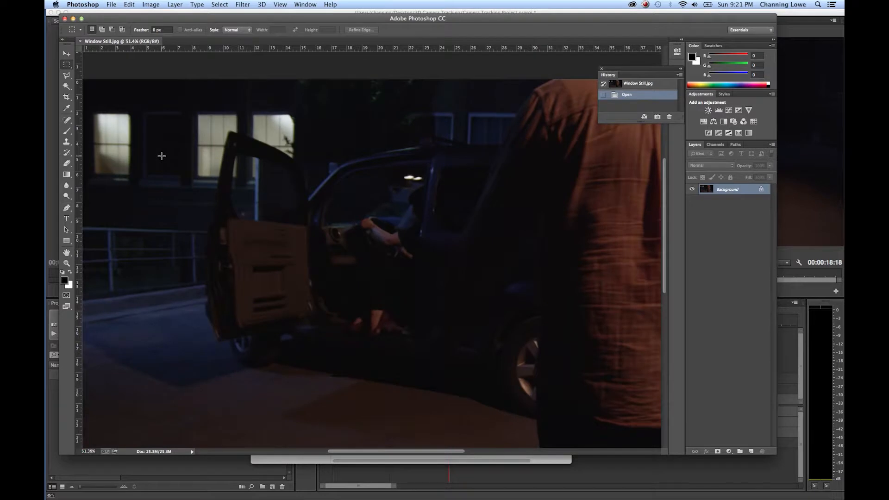
scroll(162, 155, up, 3)
scroll(161, 155, up, 2)
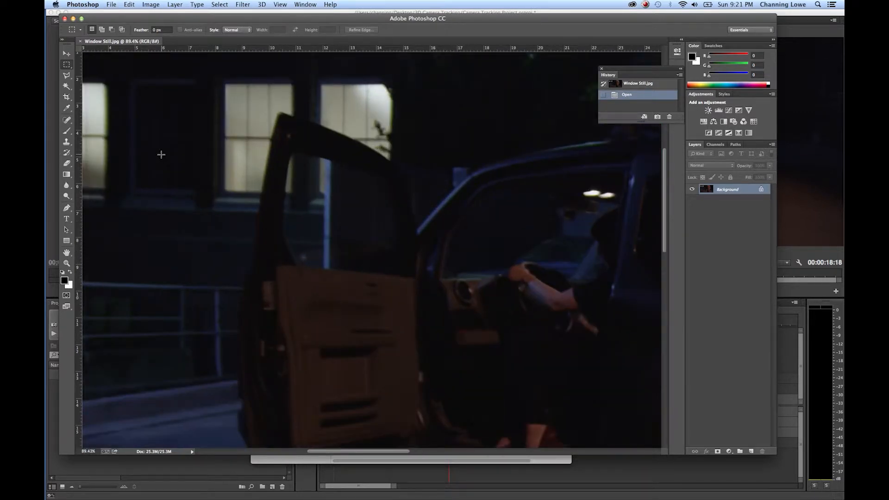
scroll(161, 154, up, 2)
scroll(163, 154, up, 3)
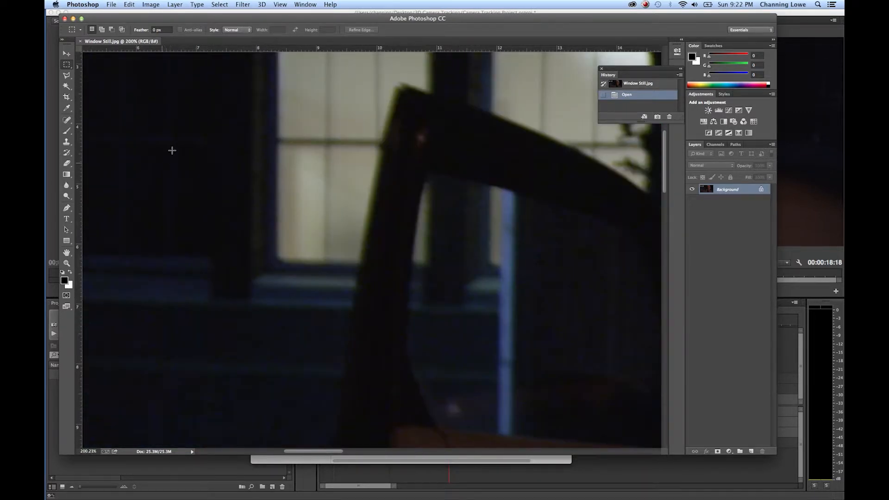
key(h)
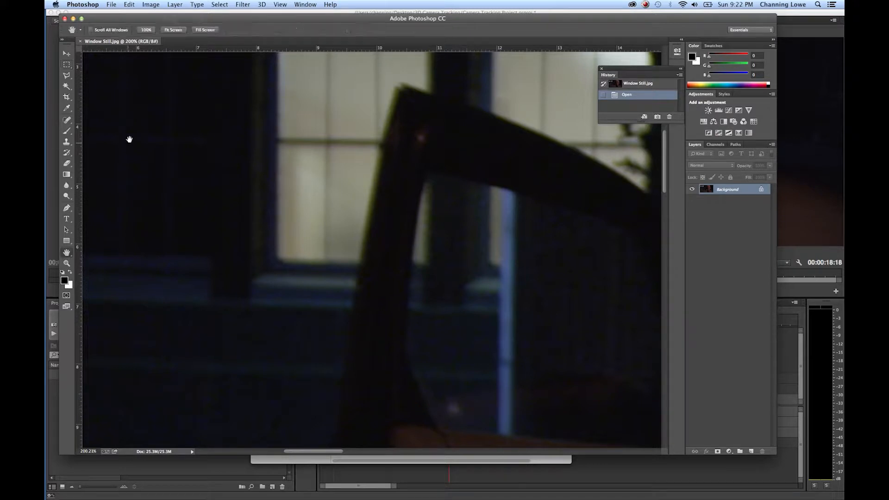
scroll(303, 217, left, 8)
scroll(302, 217, up, 5)
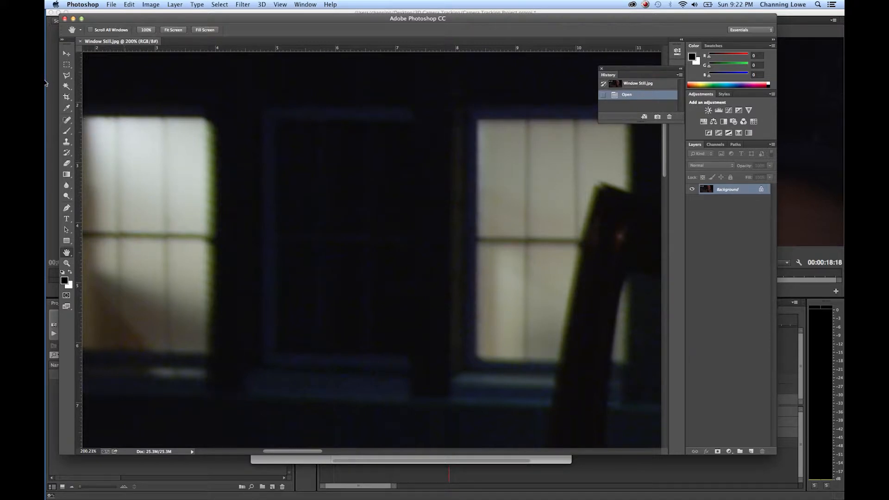
- Select the dark window between the two lit windows with the Rectangular Marquee and crop the image to that selection
click(66, 65)
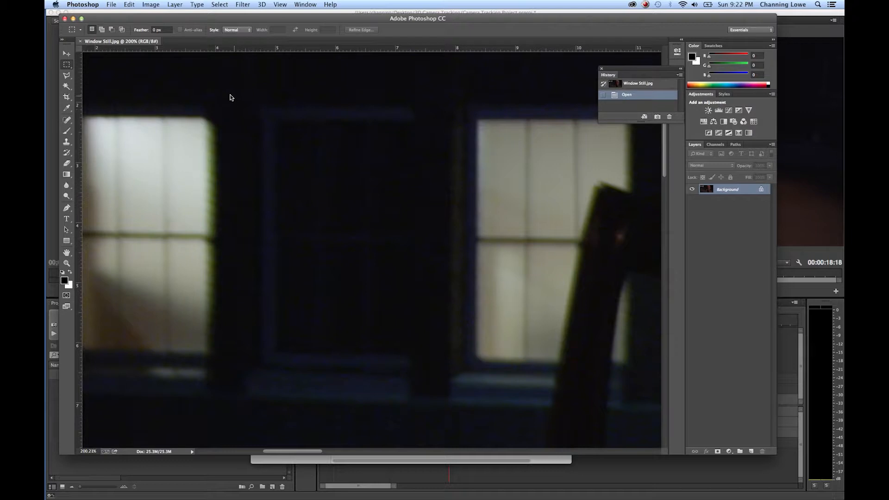
drag(224, 87, 444, 421)
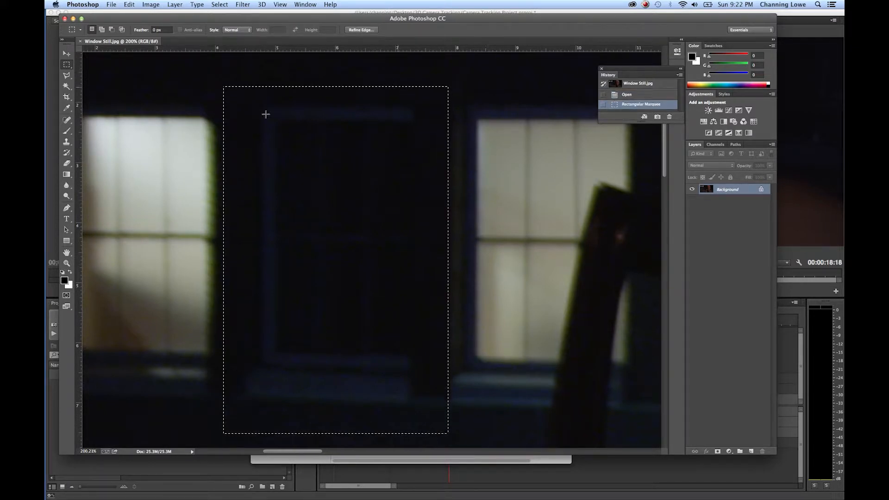
click(130, 4)
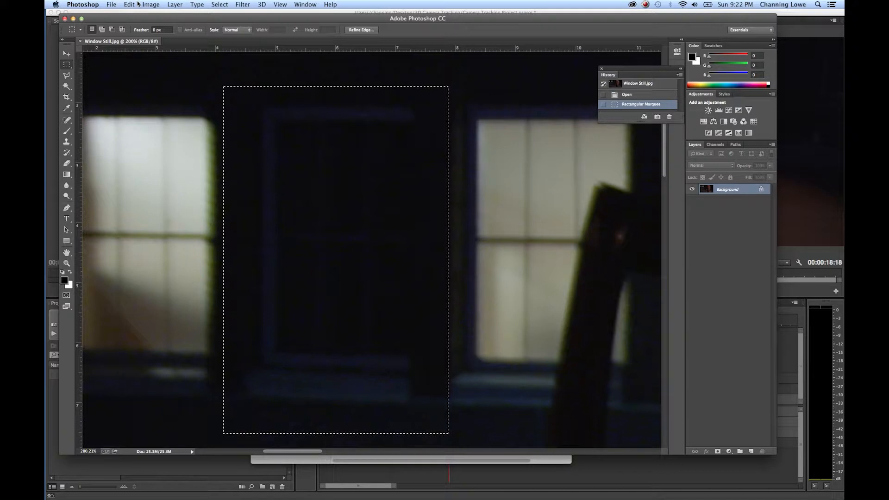
mouse_move(146, 4)
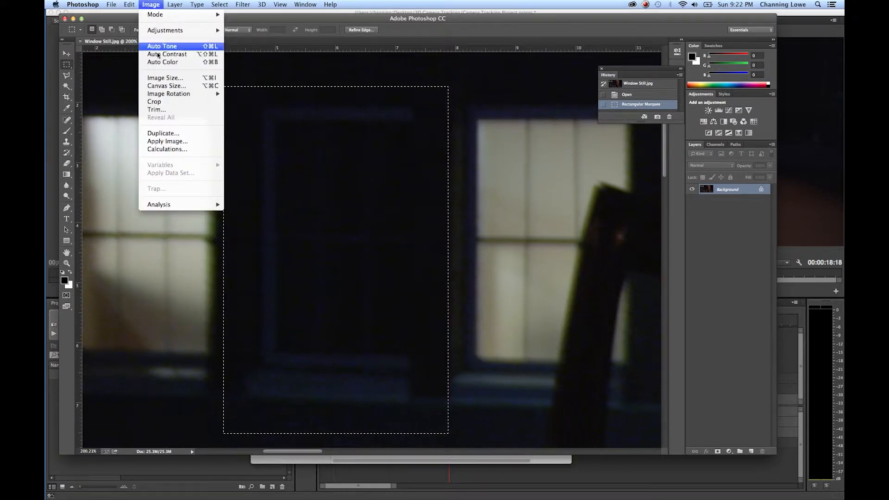
mouse_move(165, 102)
click(250, 123)
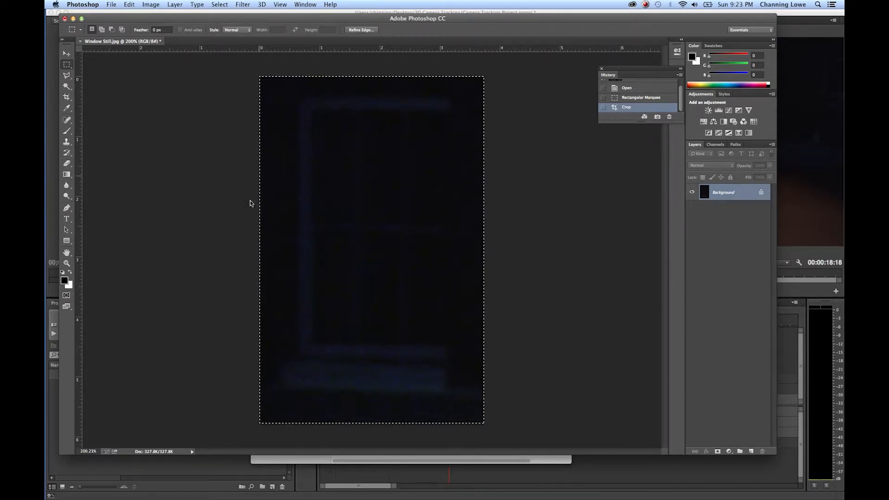
- Convert the Background into a regular layer named Layer 0 and clear the selection
right_click(762, 194)
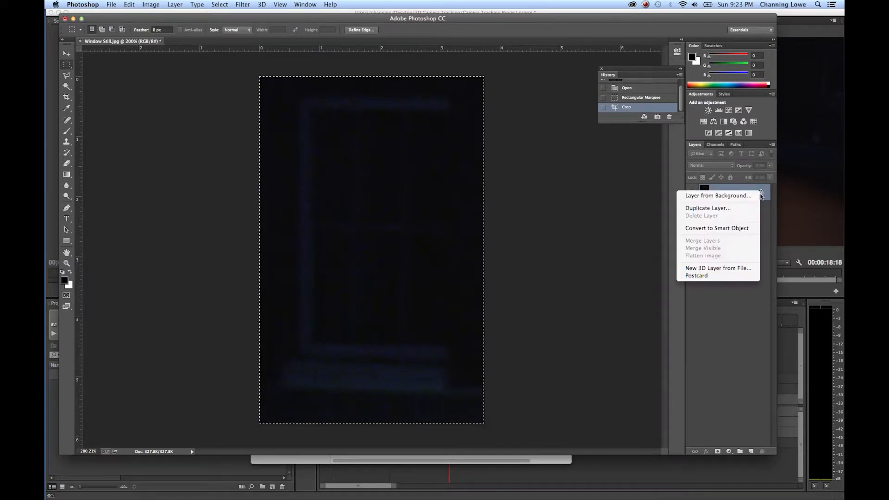
click(737, 197)
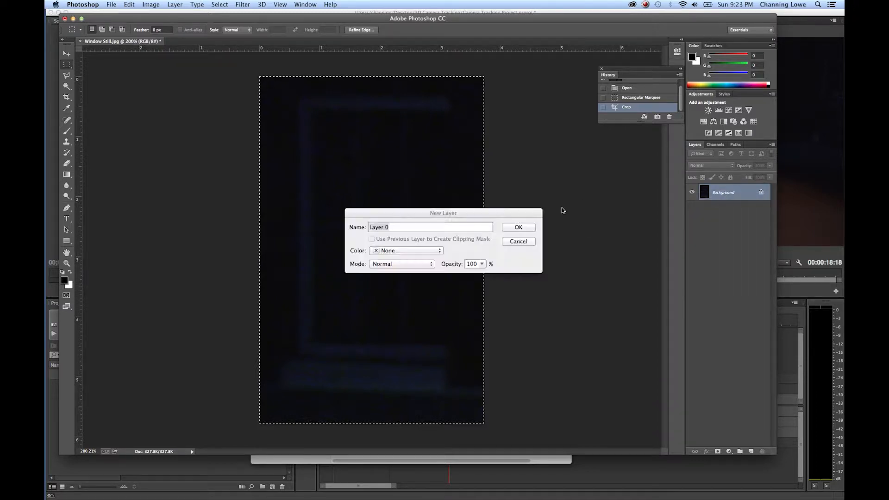
click(518, 227)
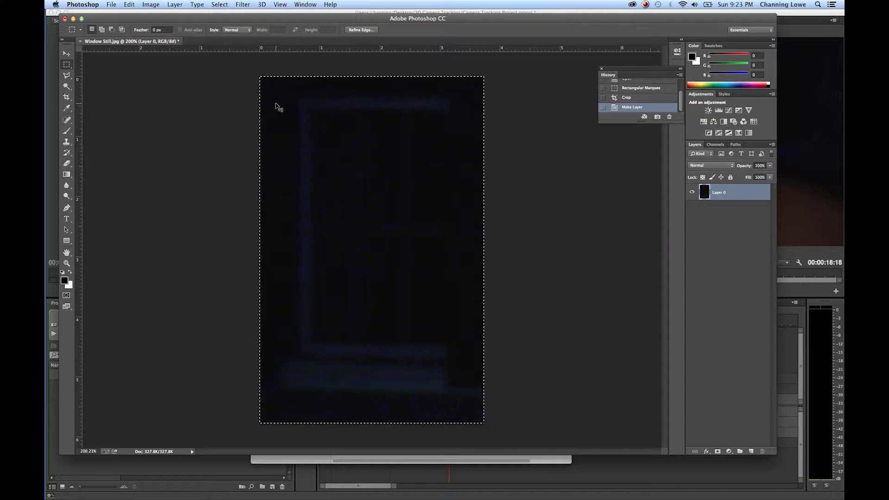
key(super+d)
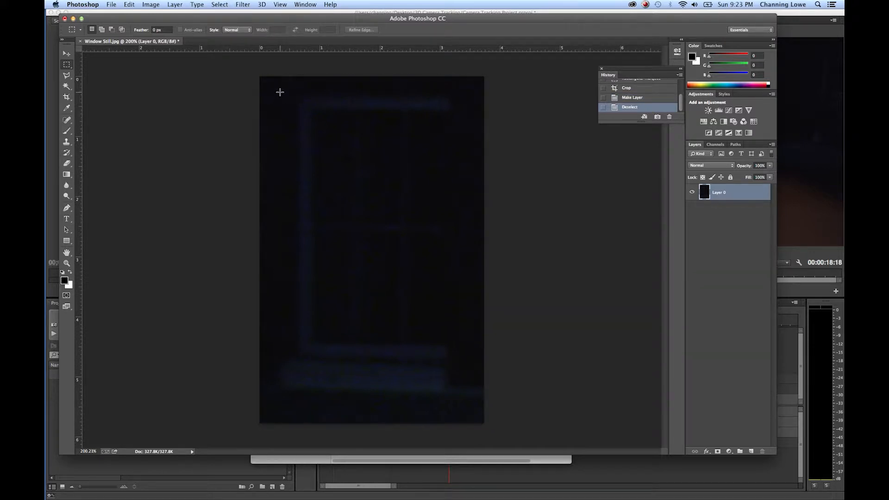
- Draw a rectangular selection just outside the window frame and invert it to select the surrounding border
drag(278, 88, 464, 402)
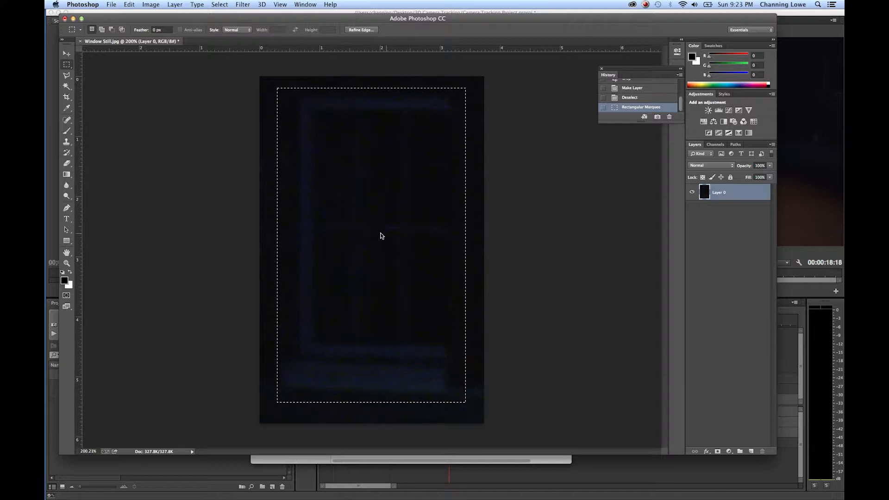
click(220, 5)
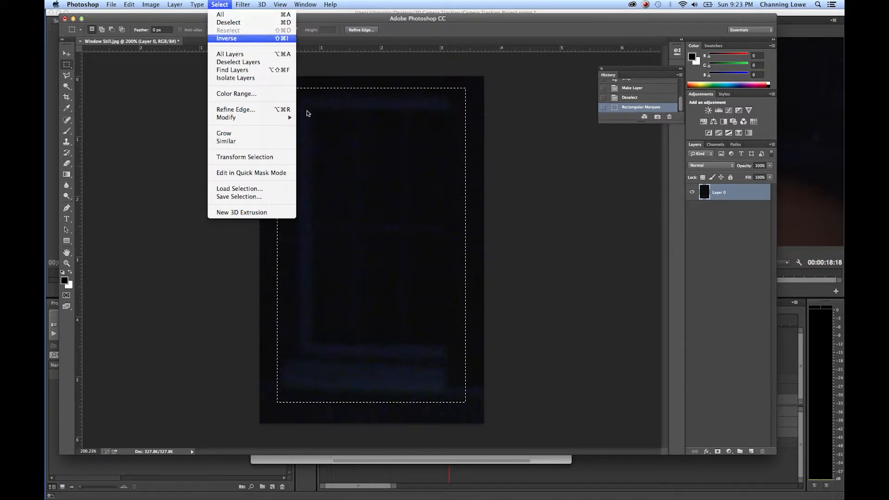
click(231, 38)
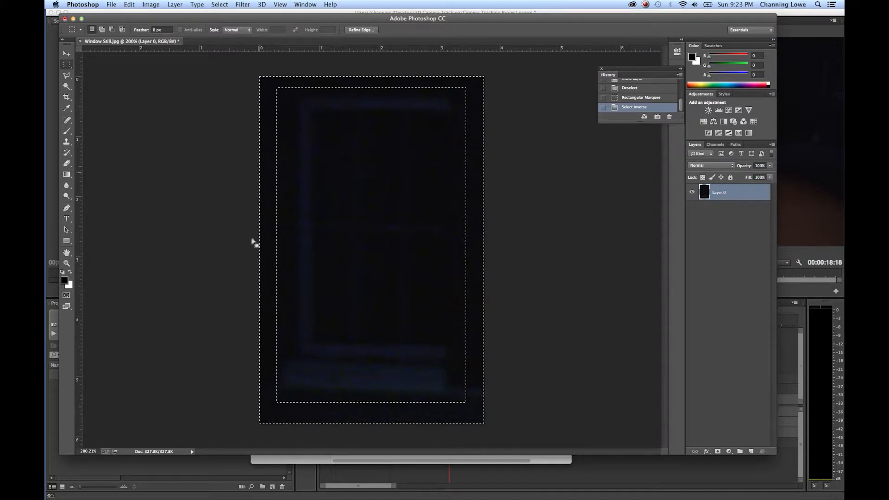
- Feather the border selection slightly with Refine Edge, delete the selected border pixels and deselect
click(242, 4)
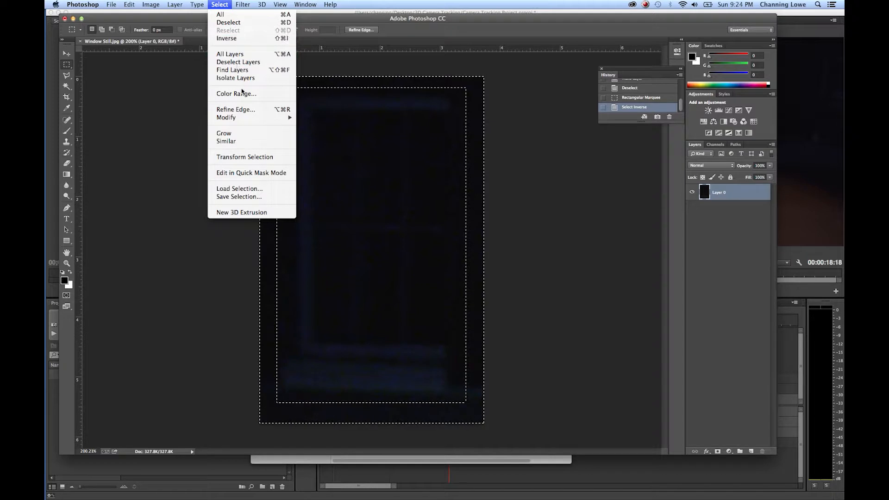
click(244, 111)
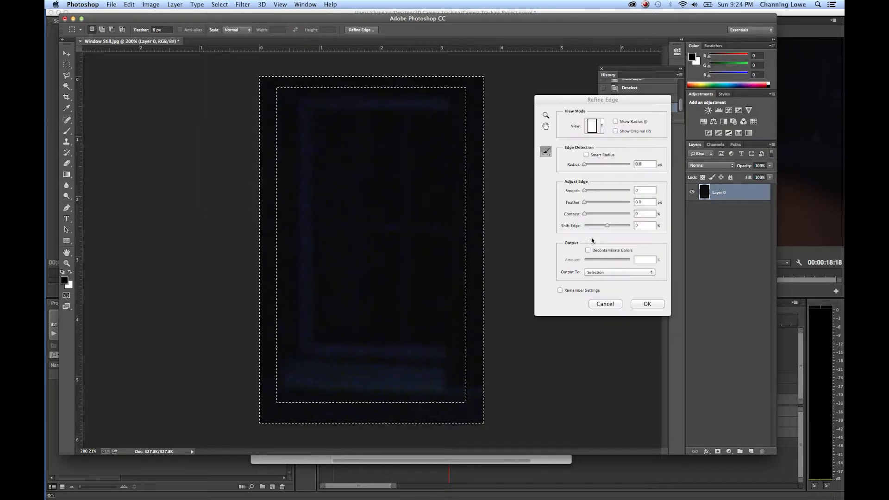
drag(584, 202, 591, 206)
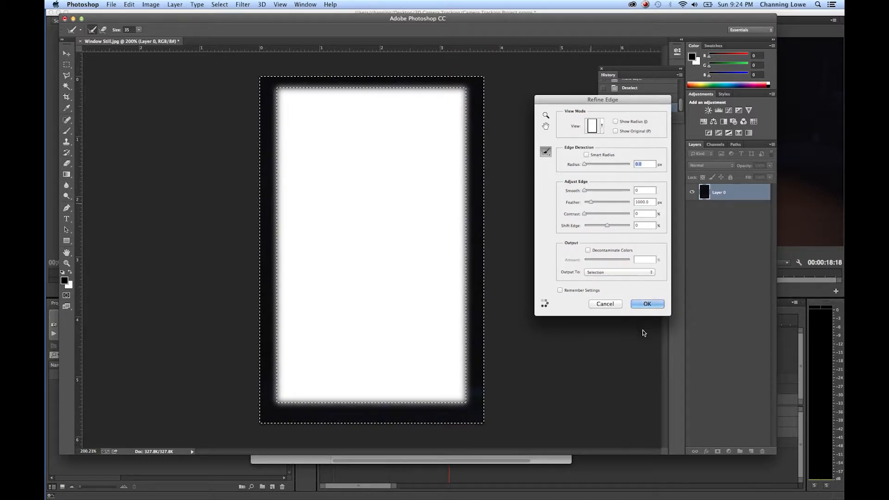
click(656, 307)
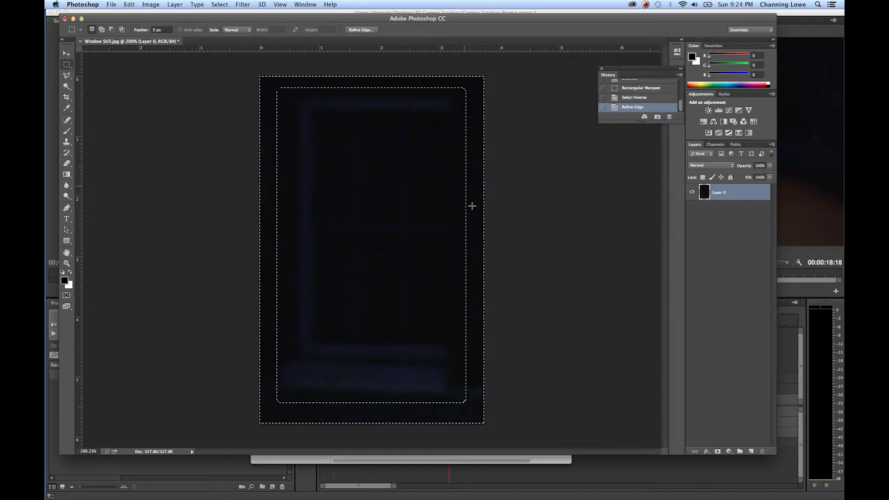
key(Delete)
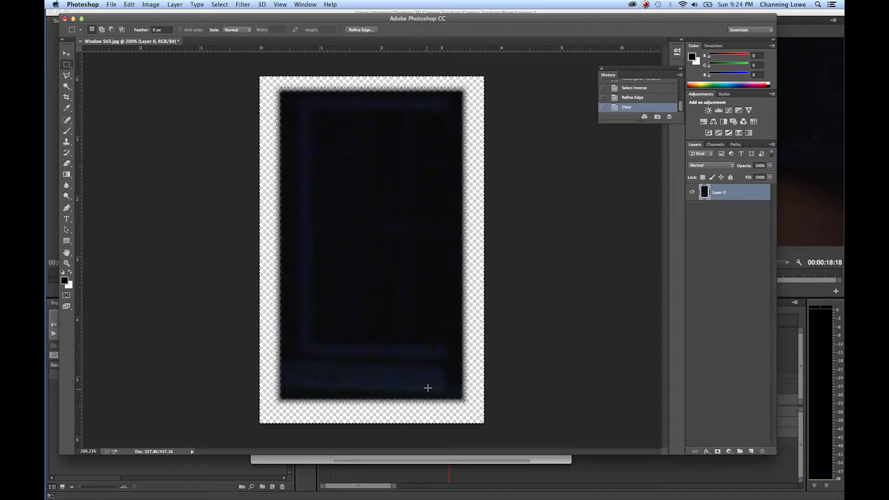
key(super+d)
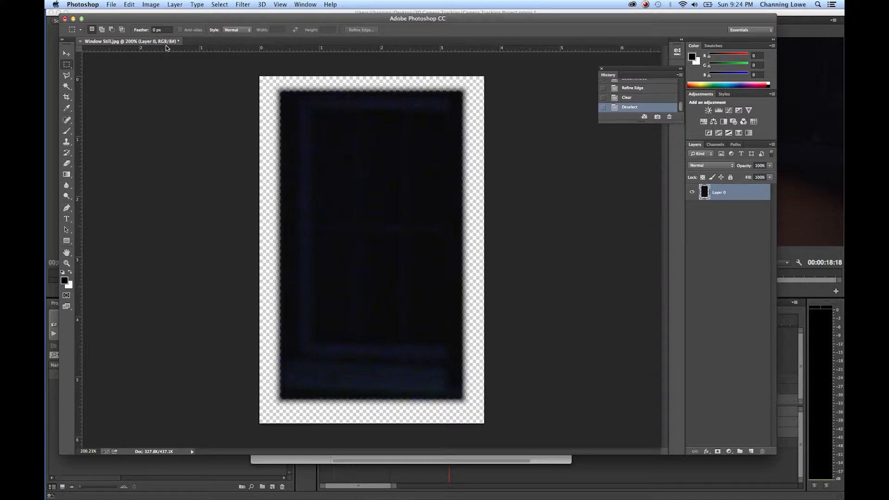
- Save a PNG copy named Window Still in the 3D Camera Tracking folder, with Smallest / Slow compression and no interlacing
click(113, 4)
click(268, 119)
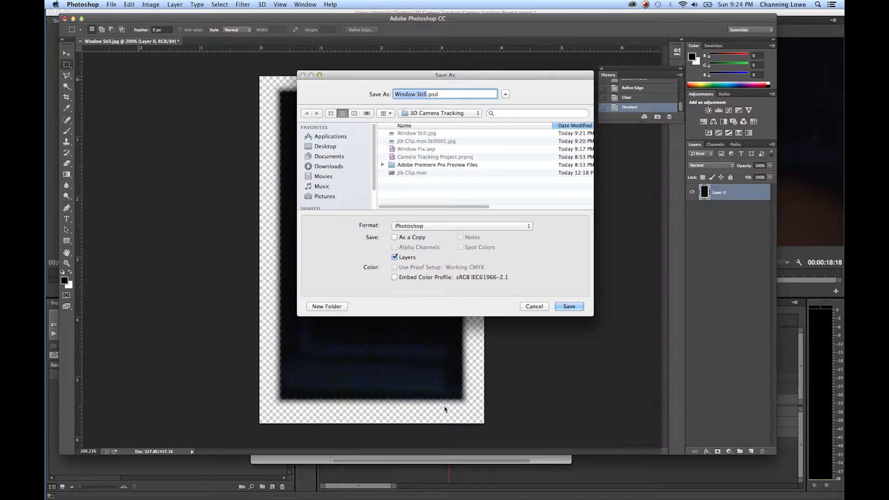
click(429, 229)
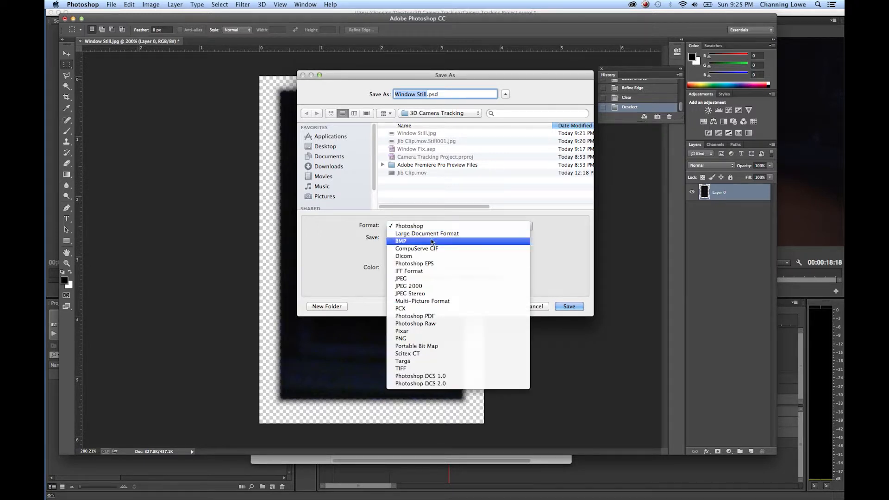
click(420, 339)
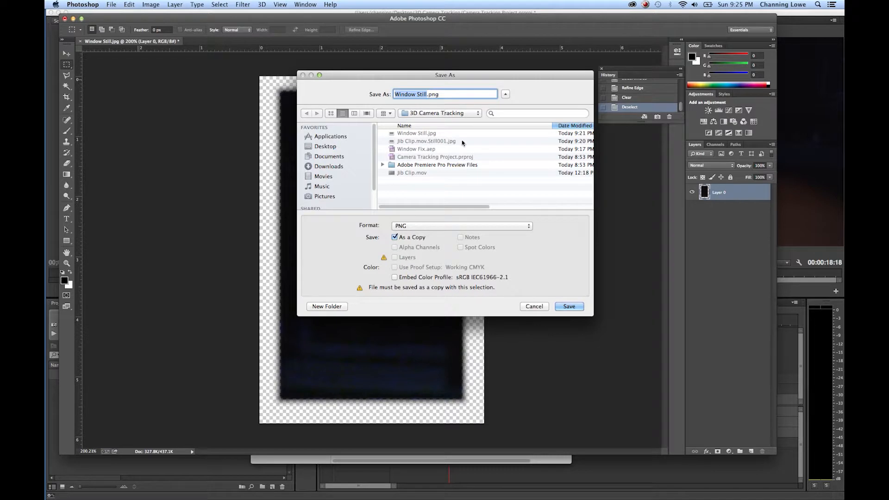
click(564, 305)
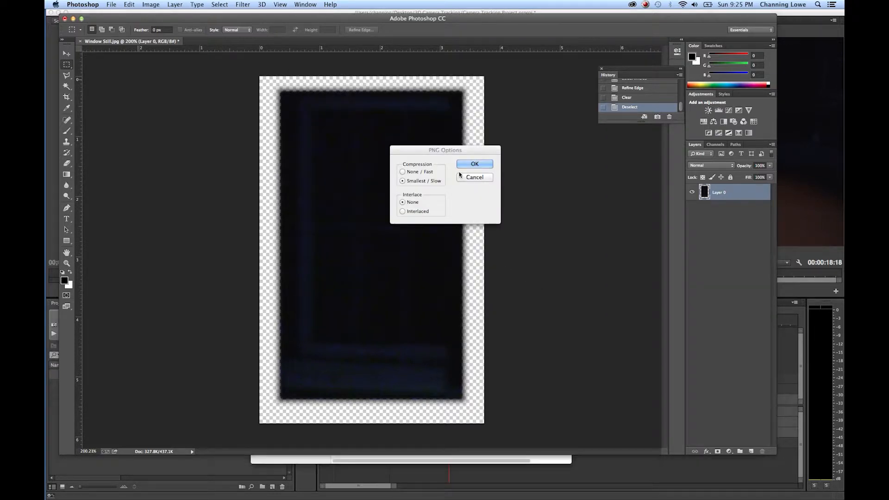
click(467, 168)
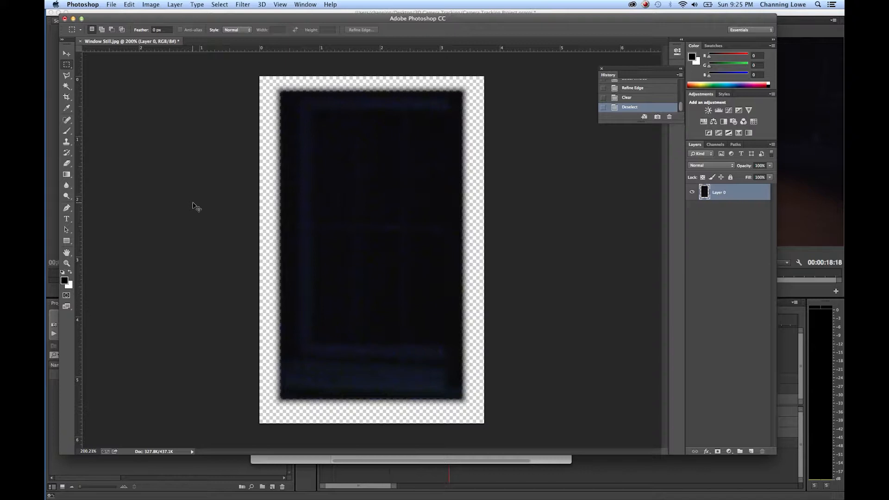
- Quit Photoshop and switch to the Window Fix.aep project in After Effects
key(super+q)
click(425, 170)
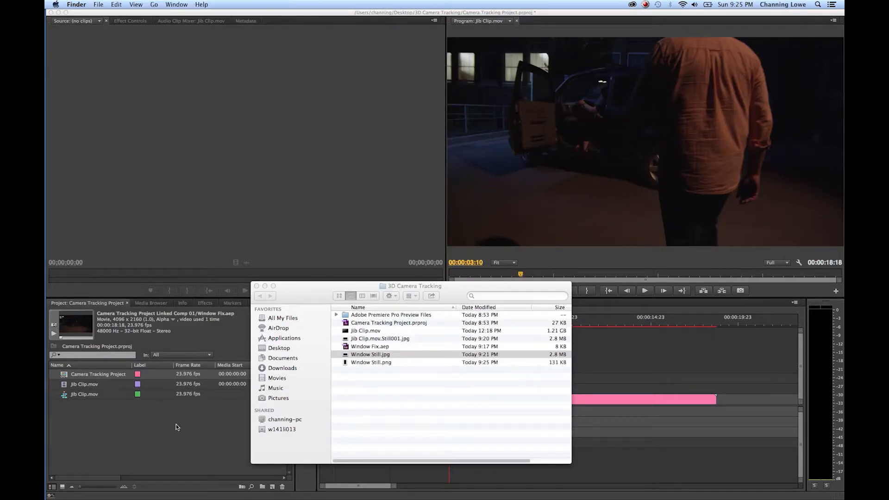
key(super+Tab)
key(super+Tab)
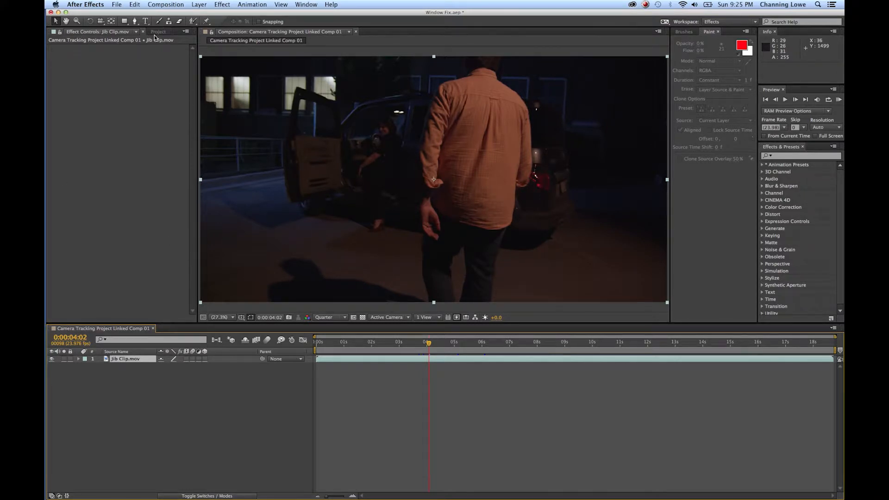
- Import Window Still.png from the 3D Camera Tracking folder and add it to the composition above the Jib Clip.mov layer
double_click(112, 158)
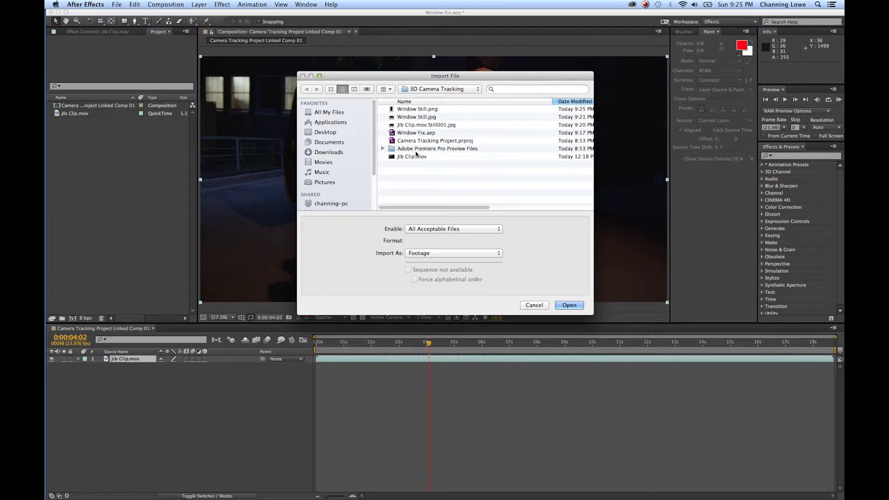
click(420, 110)
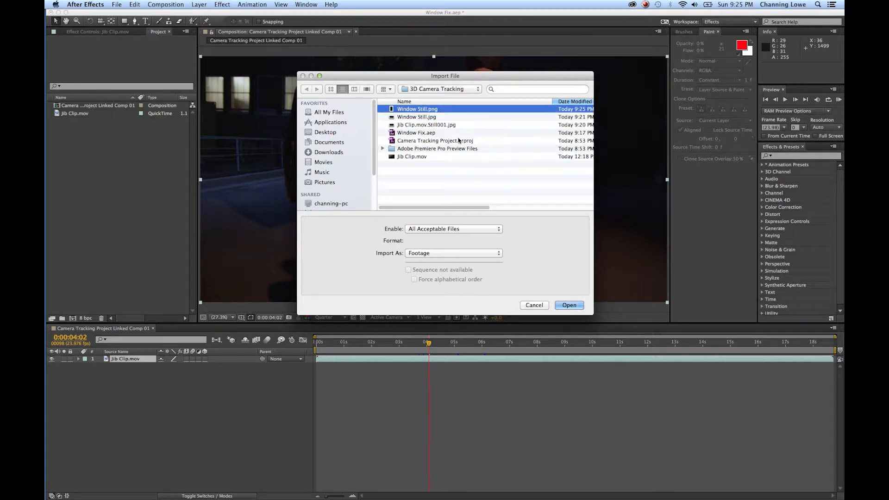
key(Return)
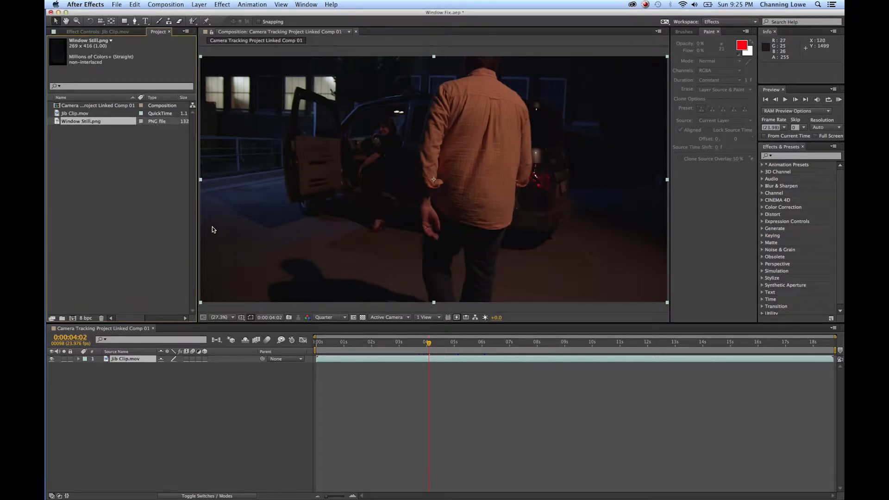
drag(70, 122, 130, 361)
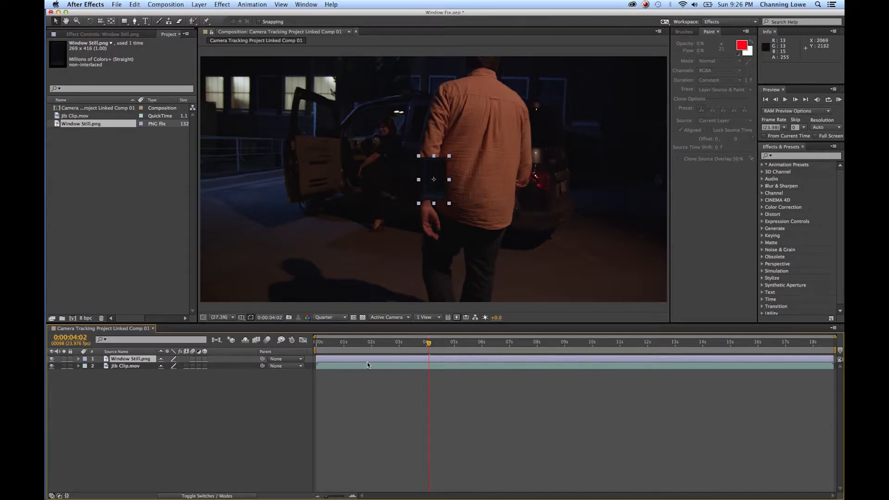
- Return the current time to 0:00:00:00 and make the Window Still.png layer a 3D layer
drag(365, 349, 298, 350)
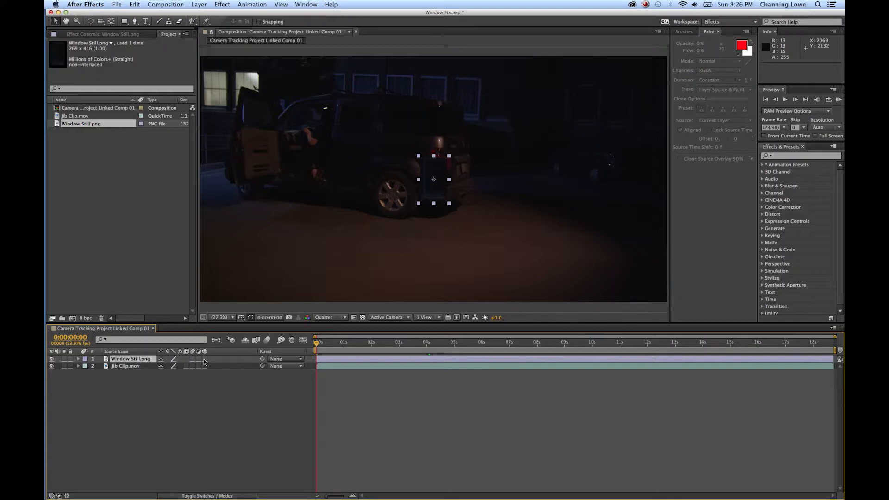
click(125, 366)
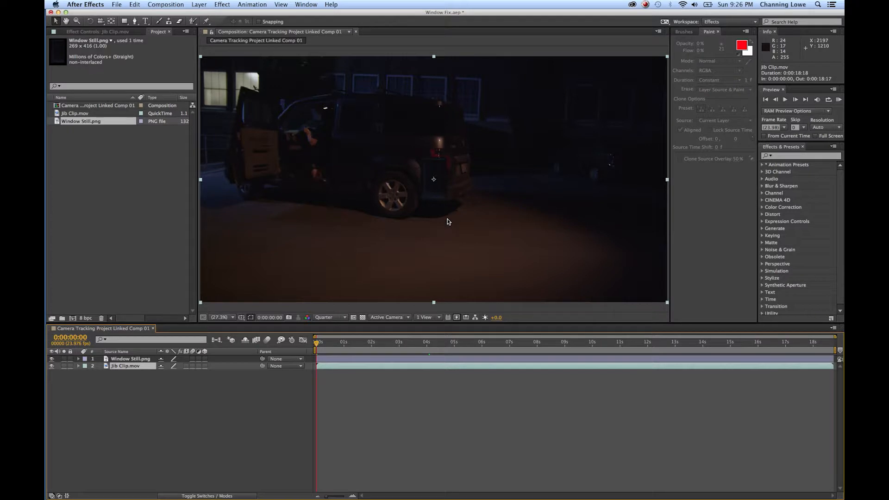
click(205, 359)
click(206, 359)
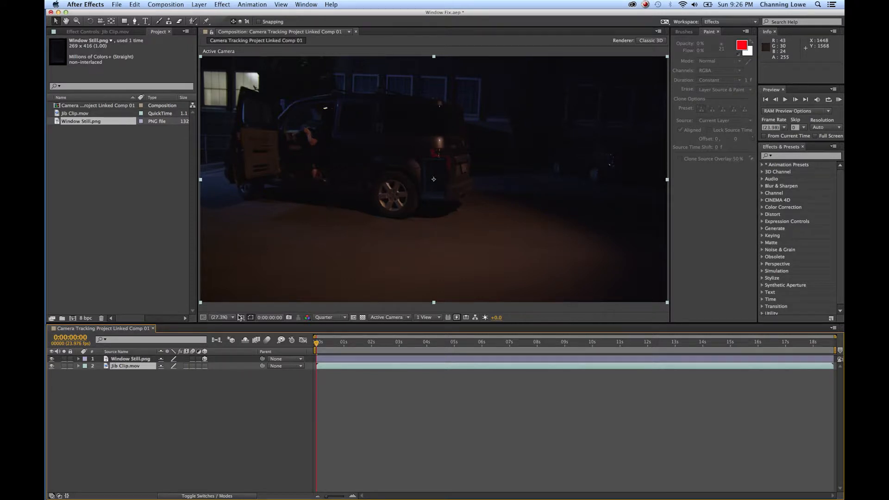
- Select the Window Still.png layer and examine its 3D axes and soft edges at 100% magnification
click(125, 360)
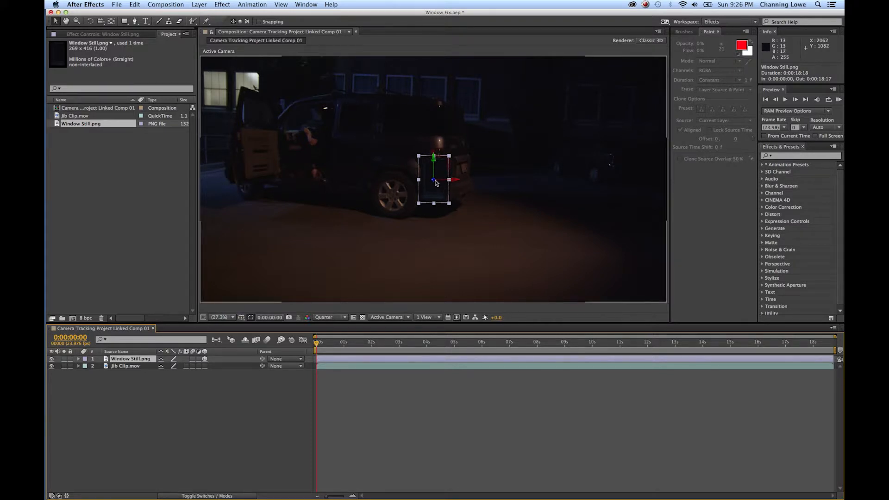
scroll(440, 183, up, 6)
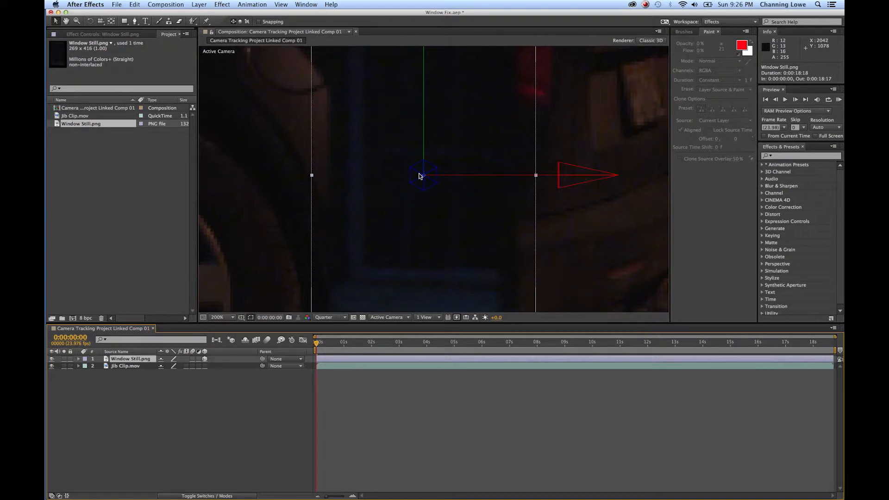
scroll(420, 175, down, 4)
scroll(420, 176, up, 2)
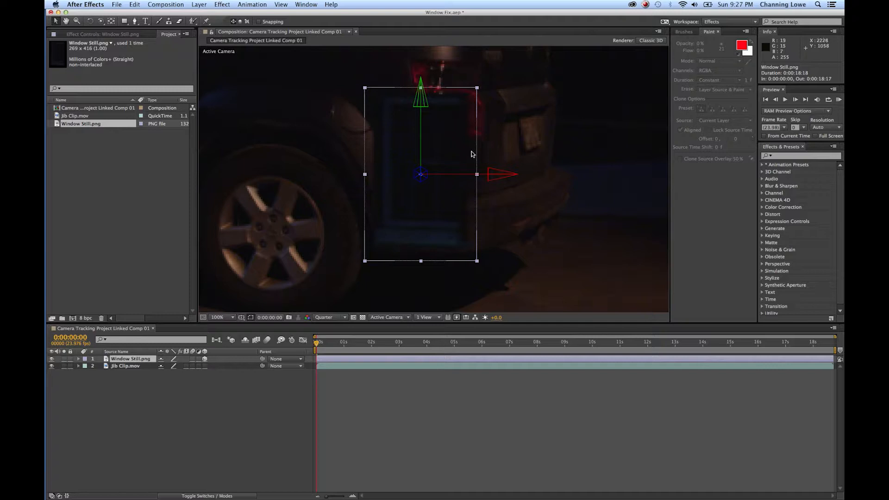
- Examine how the Window Still.png layer's edges blend with the van footage, with the layer deselected and selected
click(167, 392)
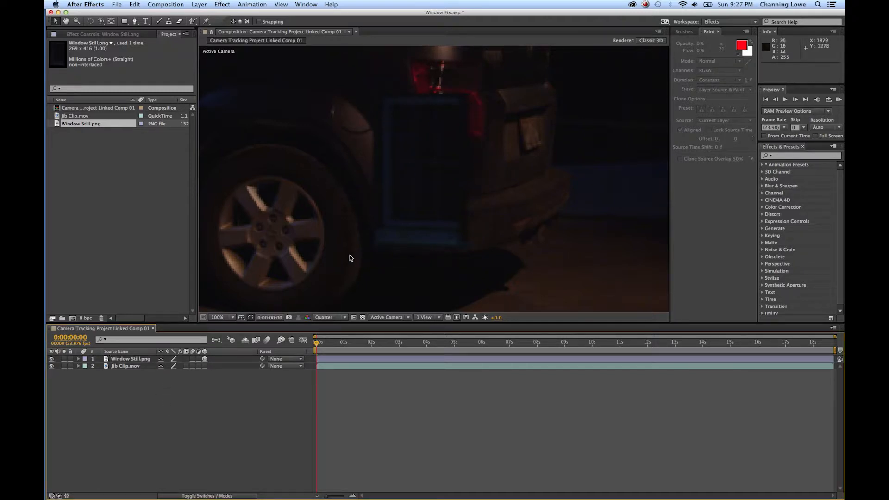
click(134, 361)
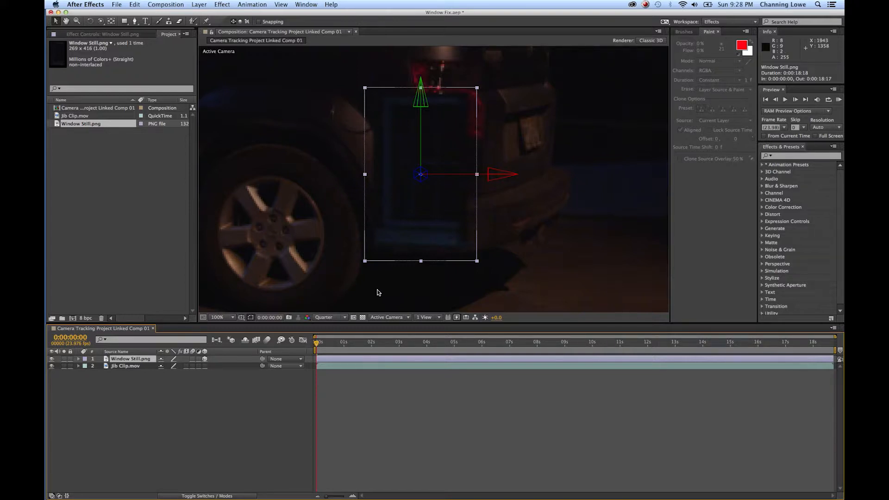
key(shift+slash)
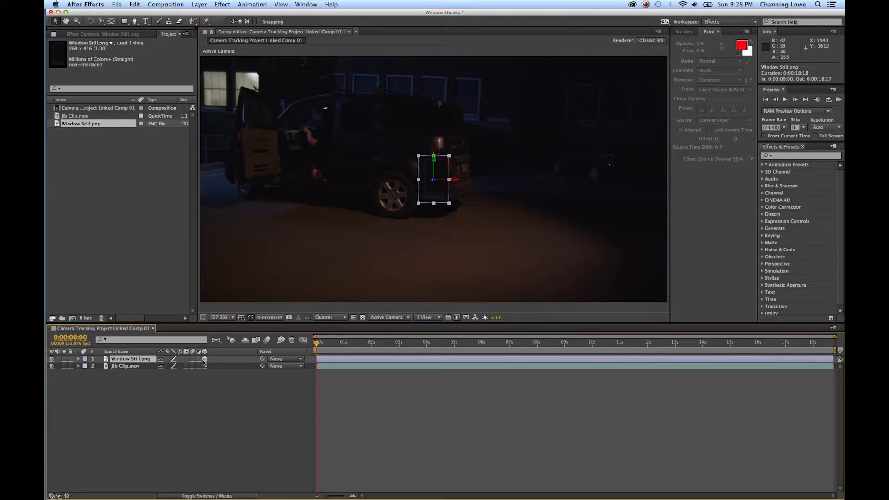
- Switch to the Motion Tracking workspace and run Track Camera on the Jib Clip.mov layer
click(130, 365)
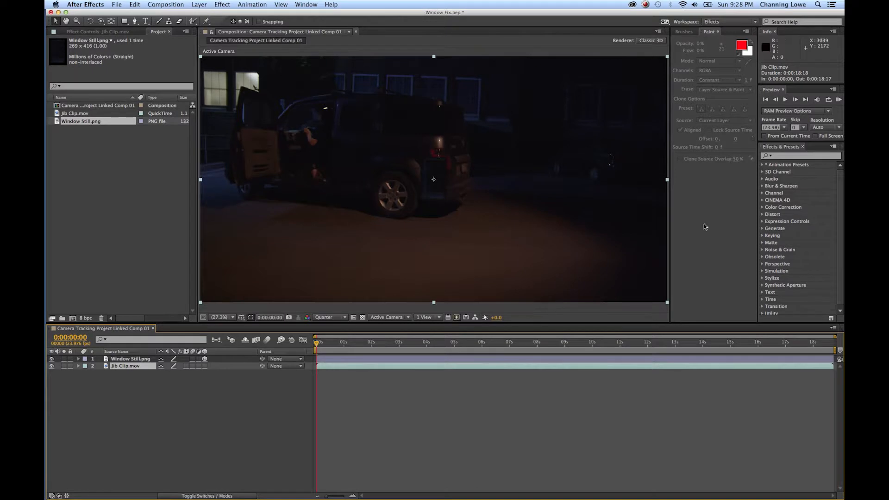
click(733, 24)
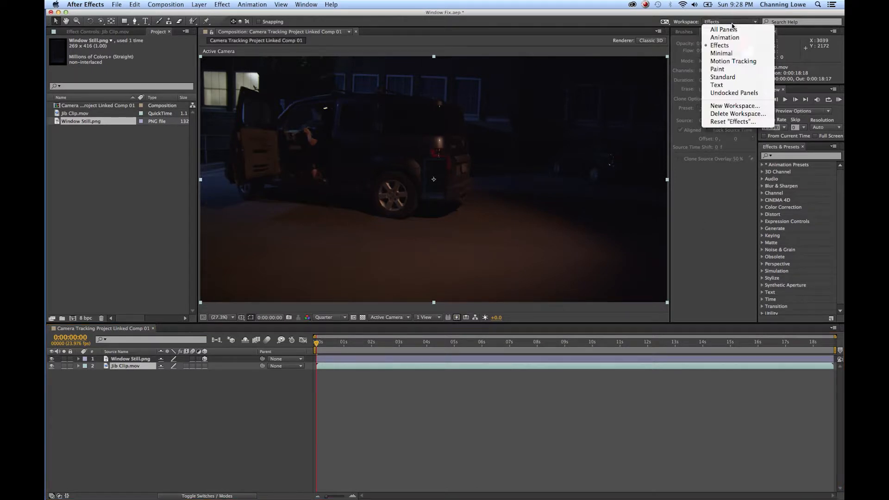
click(738, 62)
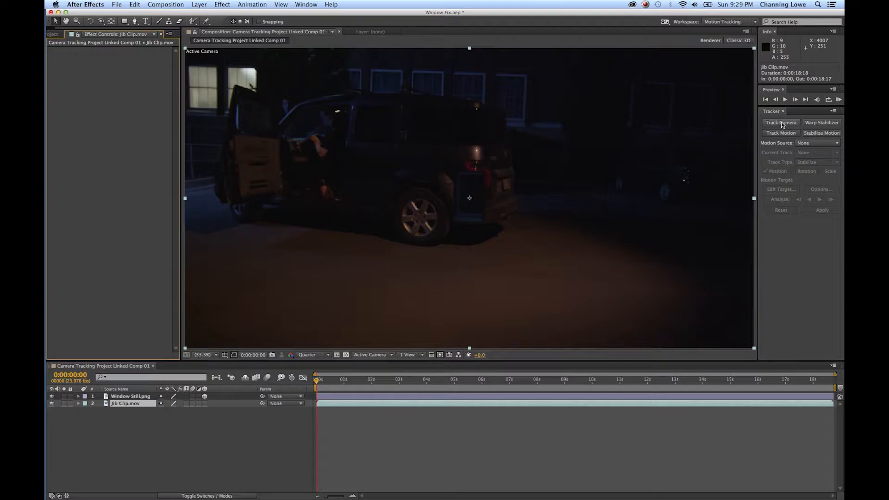
click(126, 403)
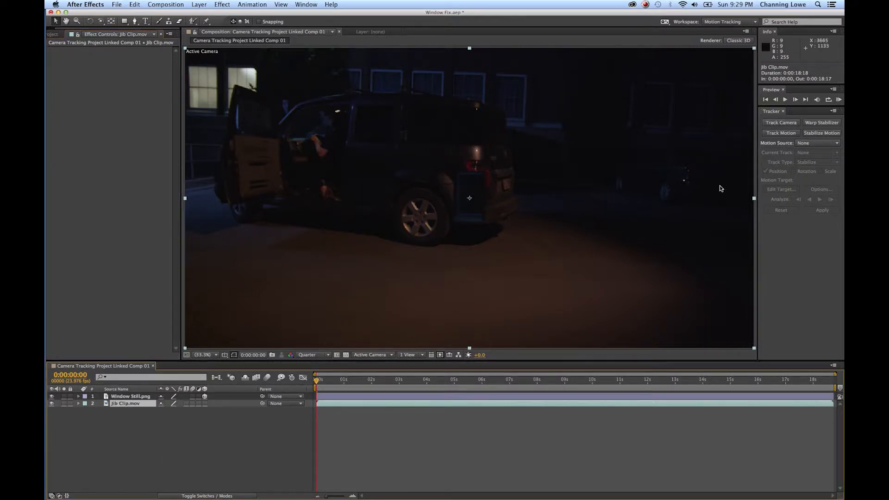
click(781, 123)
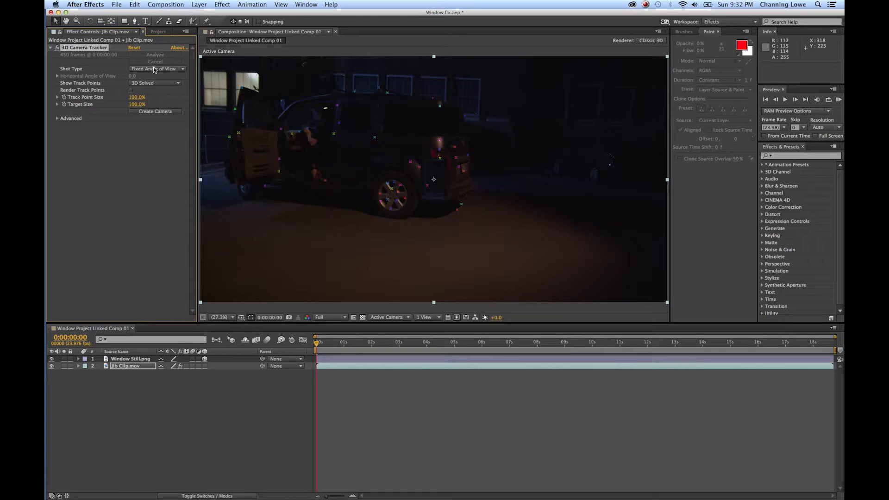
- Review the Shot Type choices and the advanced Solve Method choices of the 3D Camera Tracker effect
click(170, 69)
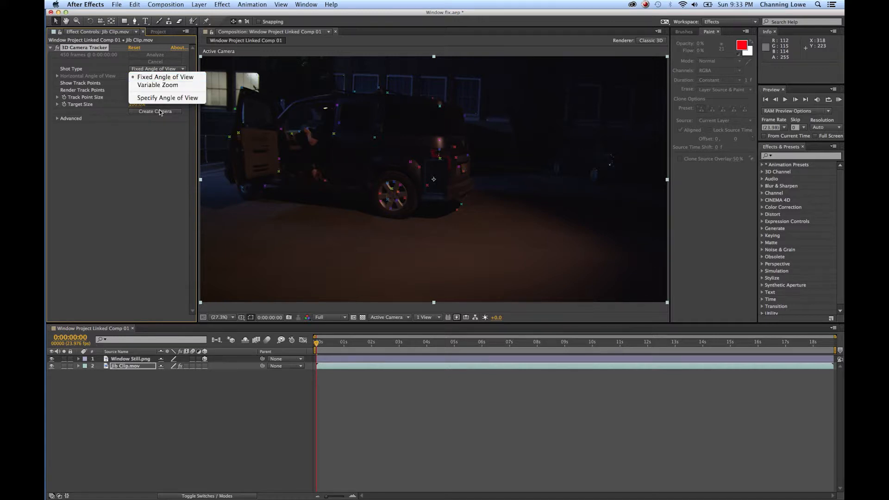
click(148, 138)
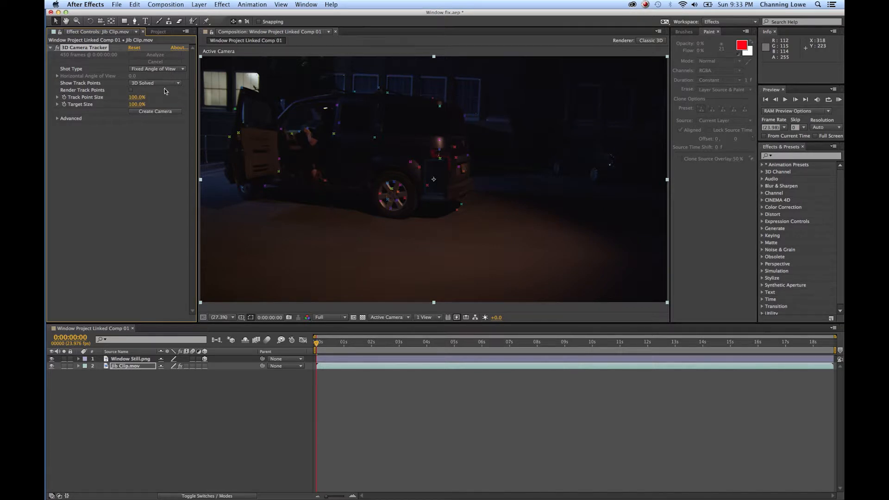
click(57, 119)
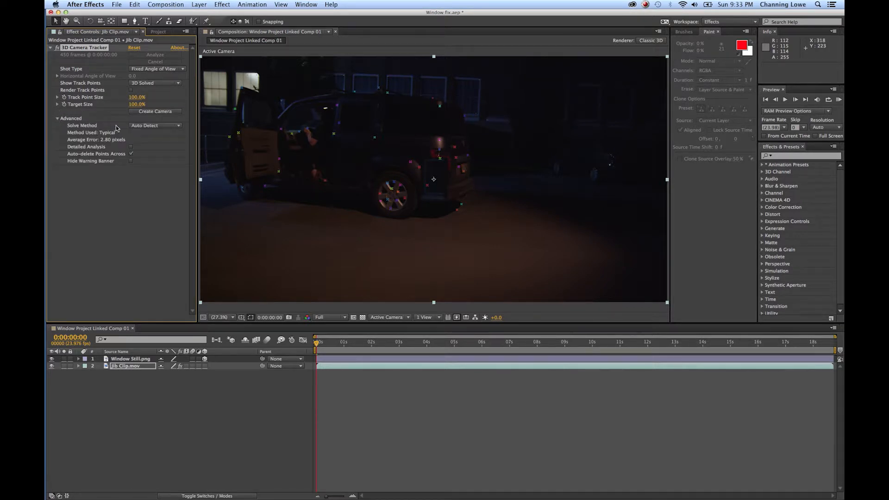
click(176, 127)
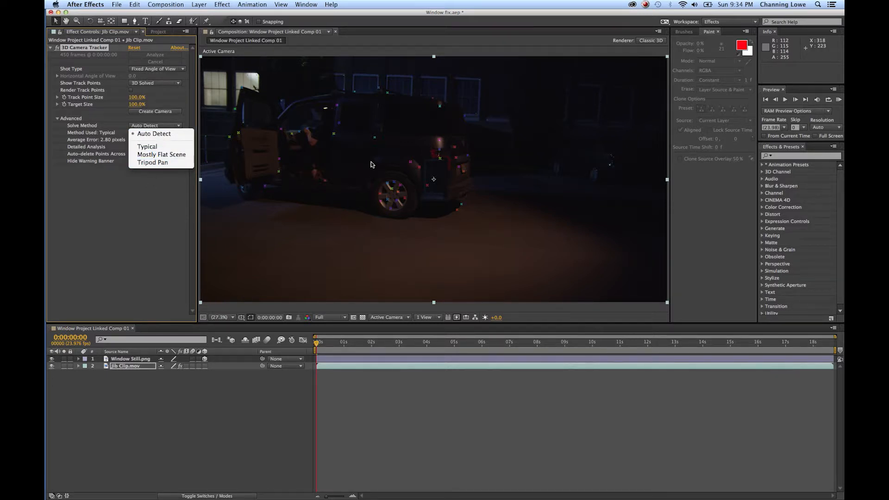
click(156, 187)
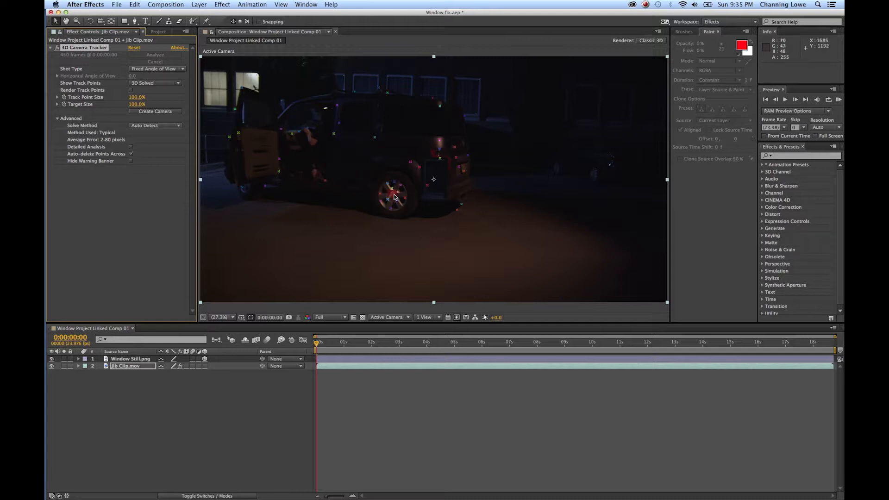
- Create a null and camera from the camera track points on the lit building window above the van's open door
scroll(393, 194, up, 4)
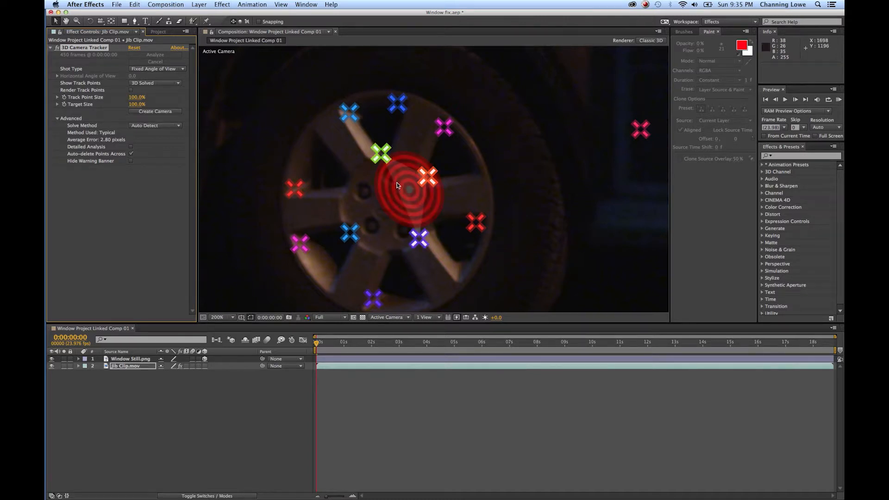
scroll(397, 183, down, 8)
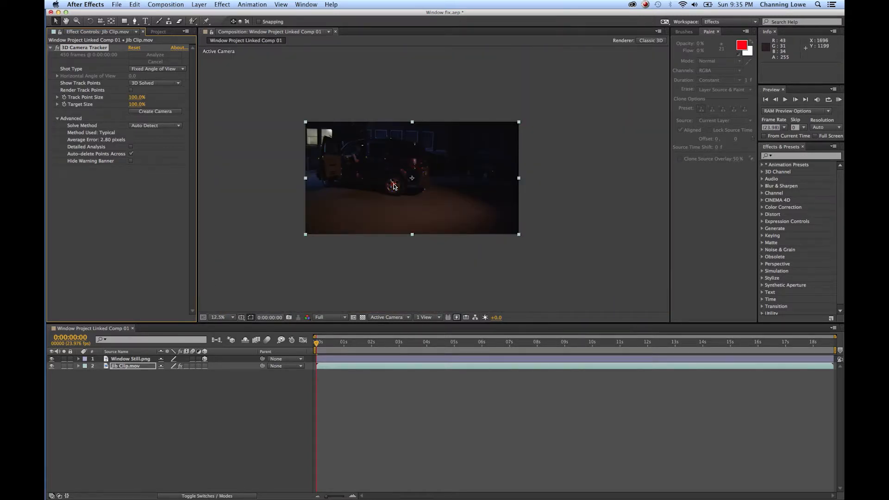
scroll(394, 186, up, 2)
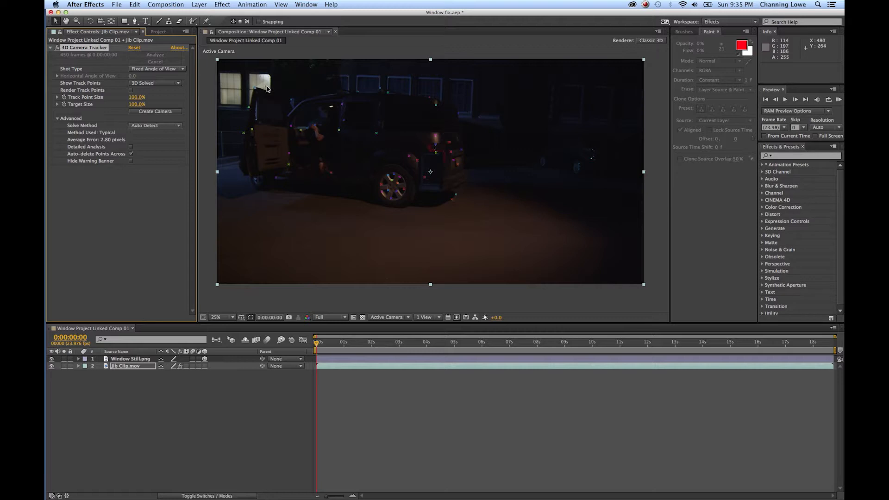
scroll(271, 96, up, 2)
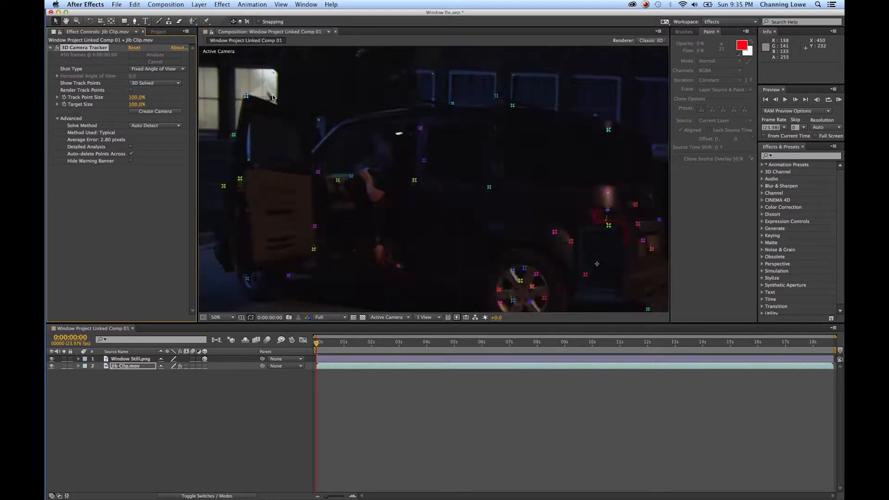
scroll(272, 97, up, 6)
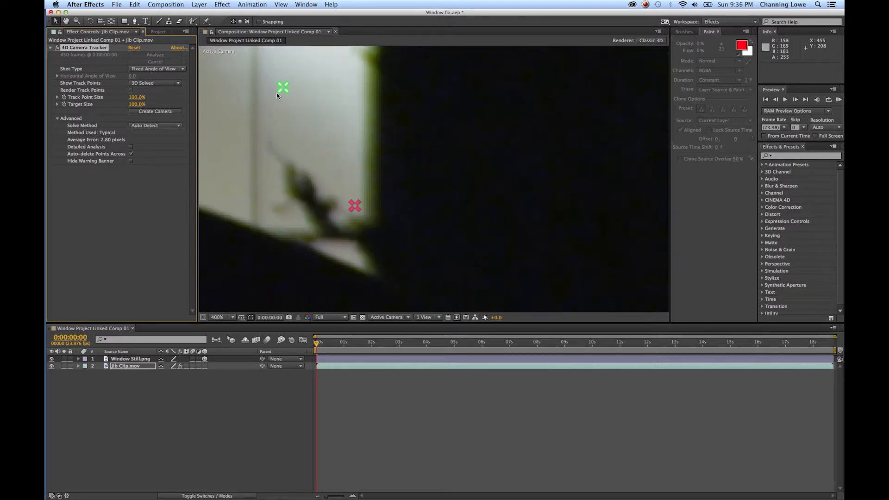
scroll(277, 95, down, 2)
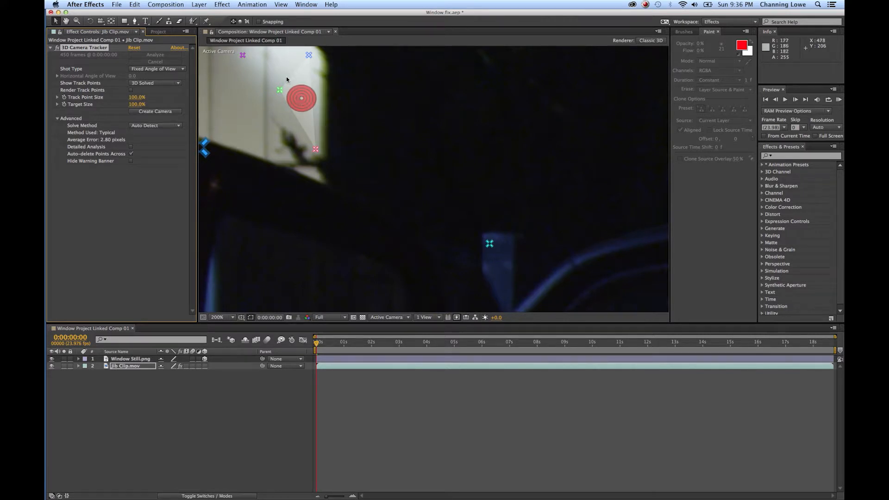
drag(300, 99, 265, 69)
drag(299, 101, 262, 71)
right_click(309, 95)
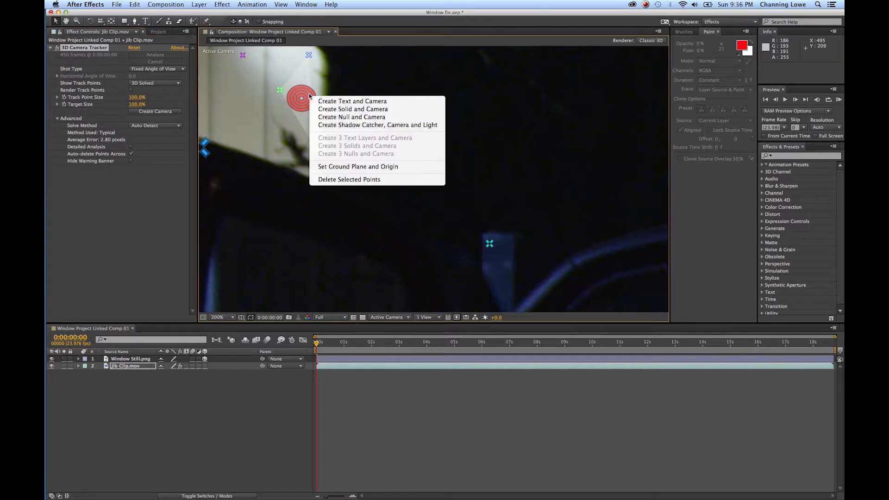
click(322, 117)
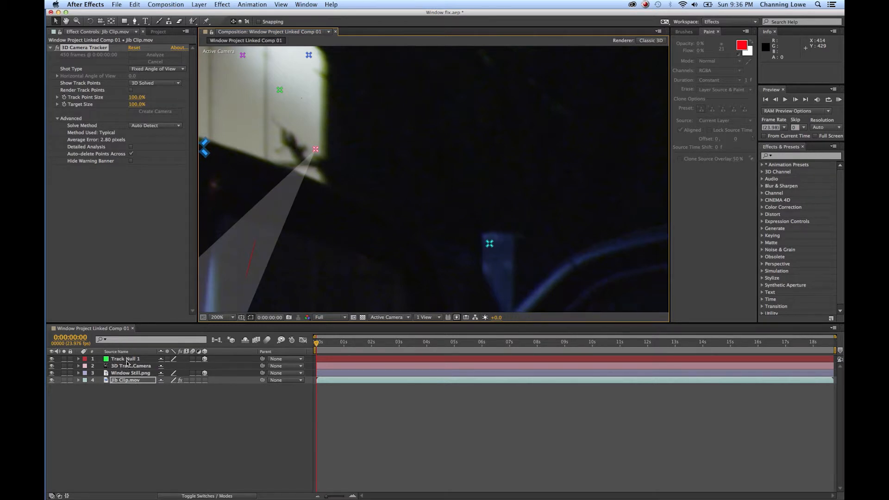
- Move the Window Still.png layer to the top of the layer stack and parent it to Track Null 1
click(128, 367)
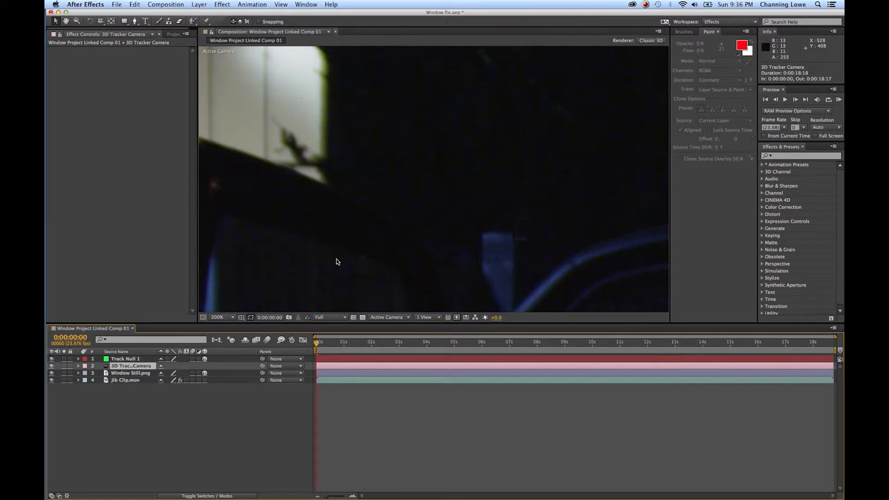
key(shift+slash)
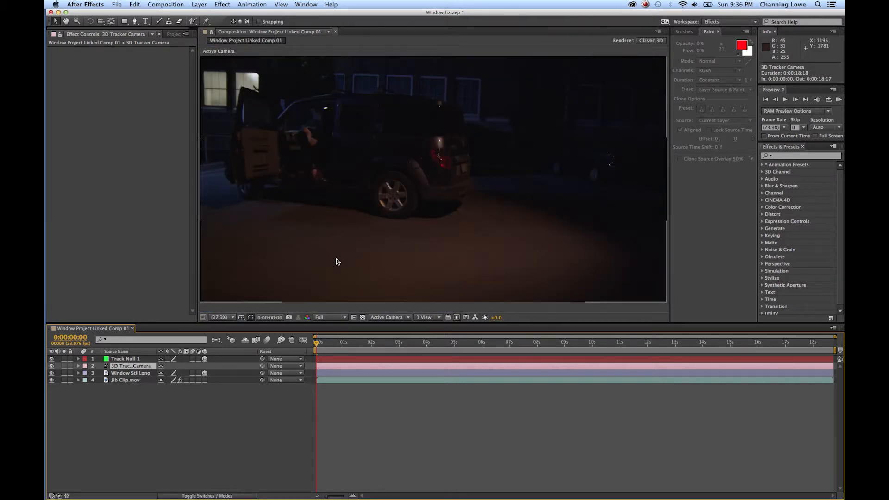
click(132, 373)
drag(119, 376, 124, 359)
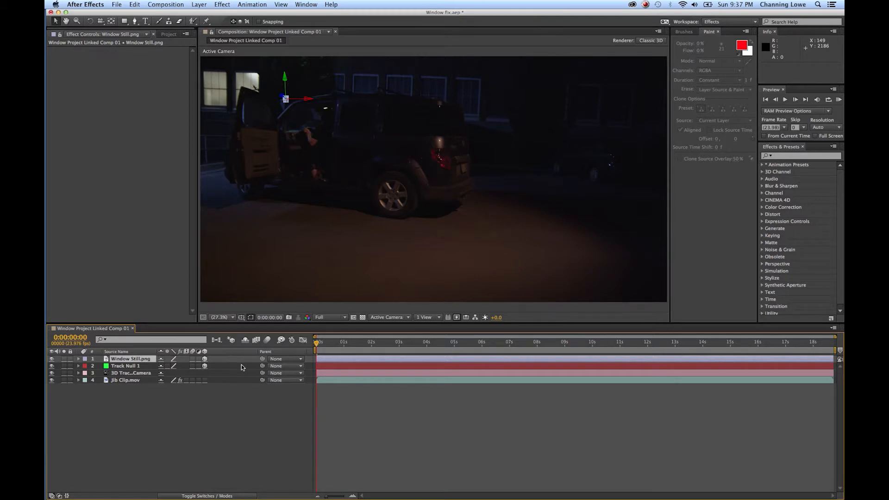
drag(262, 359, 138, 369)
- Scrub from about two seconds back to 0:00:00:00 to check the tracking, and compare the positions of Track Null 1 and Window Still.png
click(378, 343)
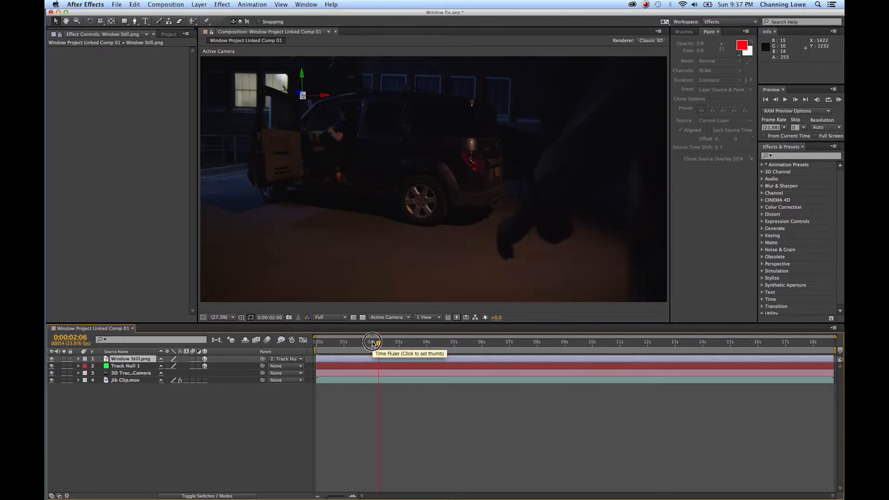
drag(379, 344, 297, 348)
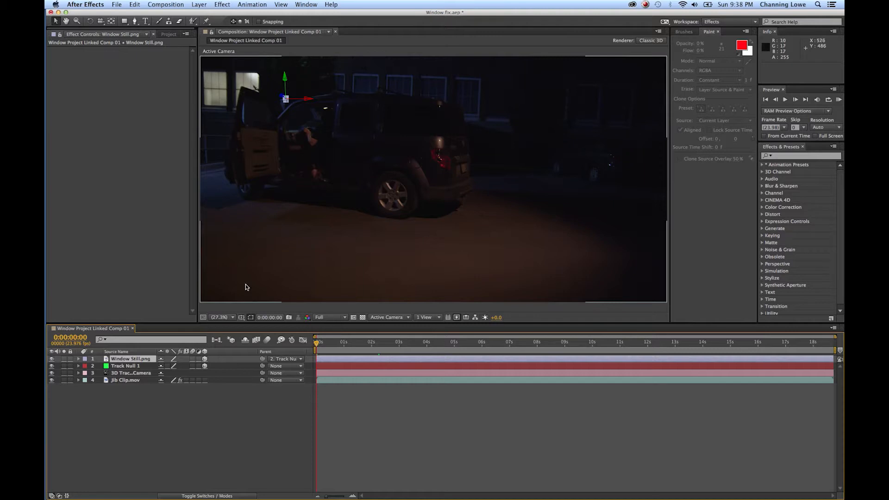
click(129, 366)
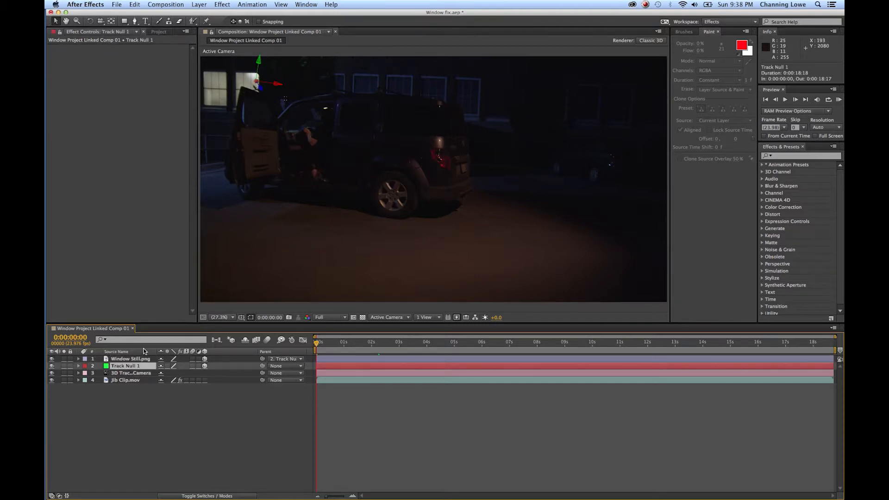
click(125, 359)
- Copy the Z position of Track Null 1 and paste it as the Z position of Window Still.png, 194297.1
click(144, 365)
click(79, 366)
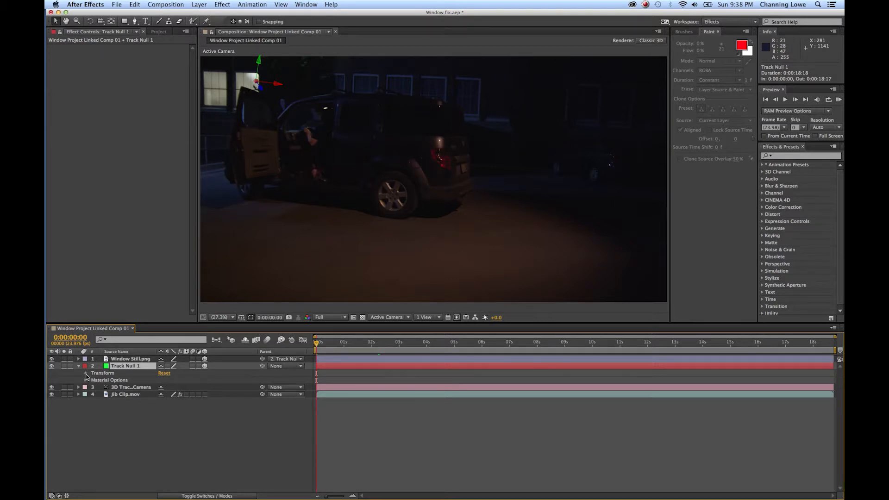
click(86, 373)
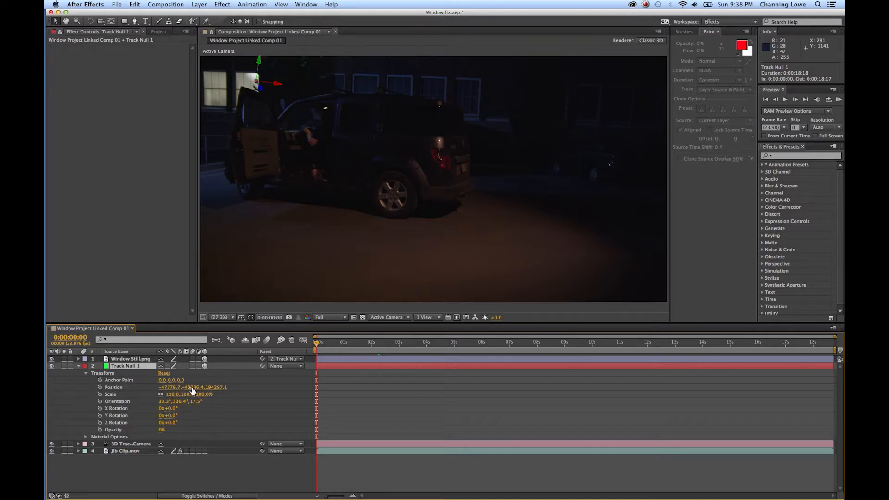
drag(221, 392, 220, 391)
click(220, 389)
key(super+c)
click(79, 365)
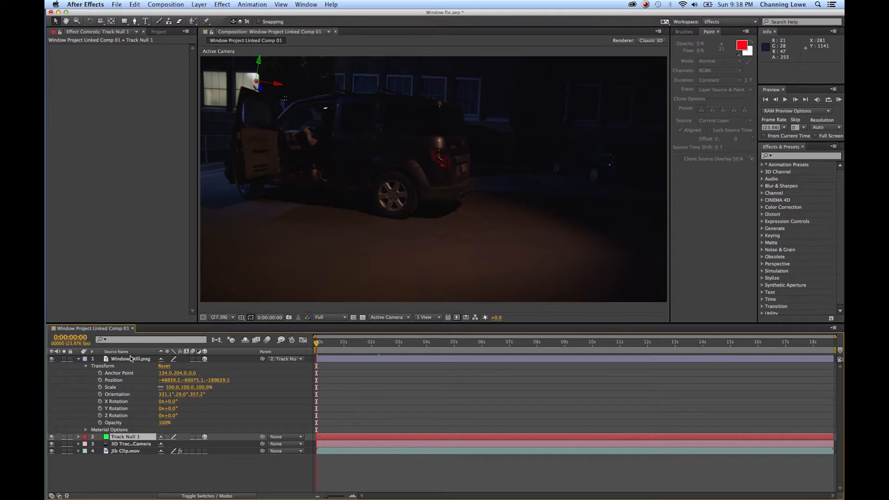
click(203, 381)
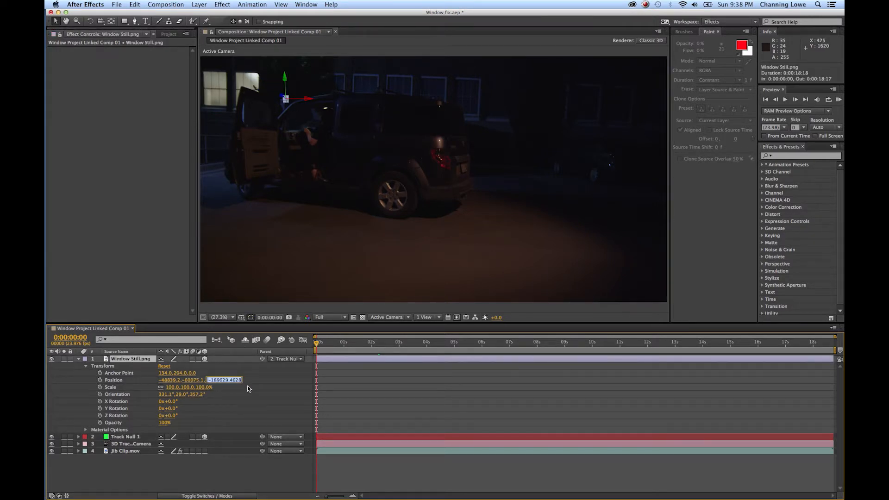
key(super+v)
key(Return)
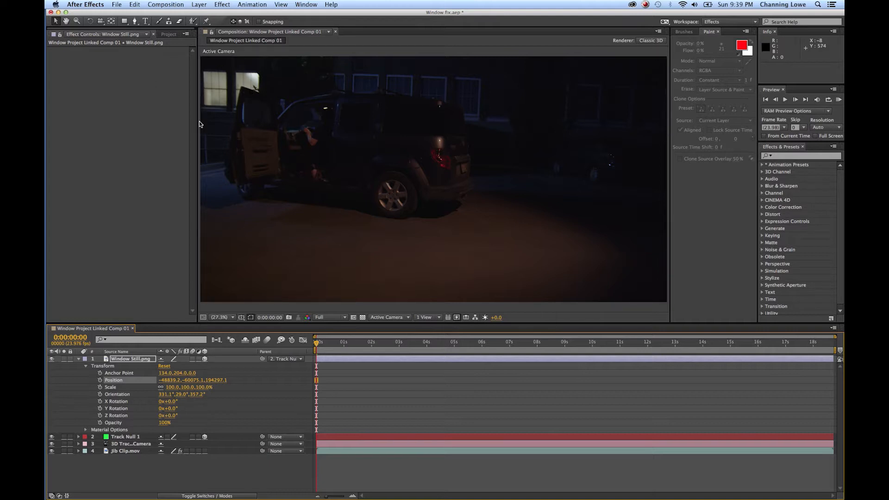
- Lower Window Still.png along its Y axis to the height of the lit windows, to a position of about -43427, 50297, 129978
scroll(230, 130, down, 2)
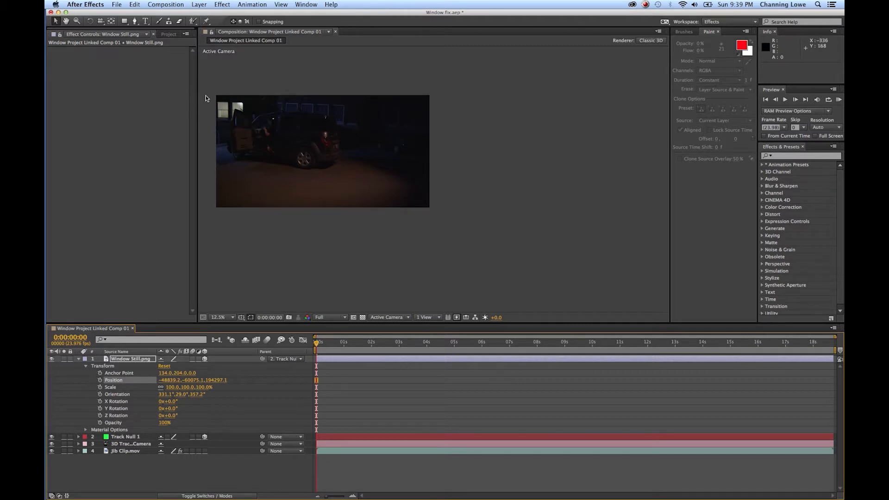
click(251, 146)
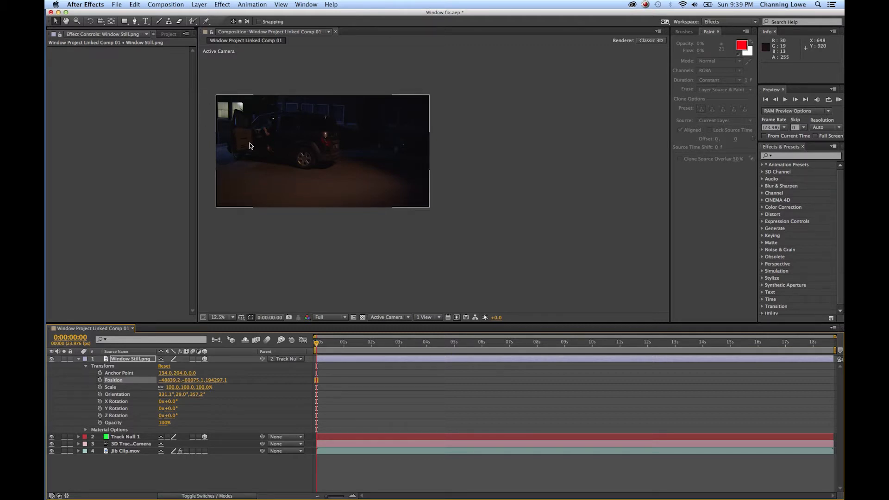
key(space)
drag(252, 141, 383, 196)
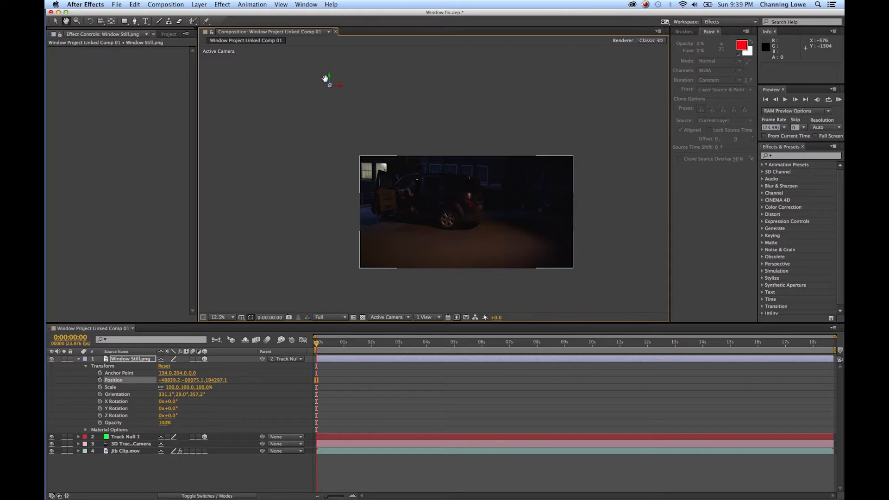
scroll(394, 157, down, 7)
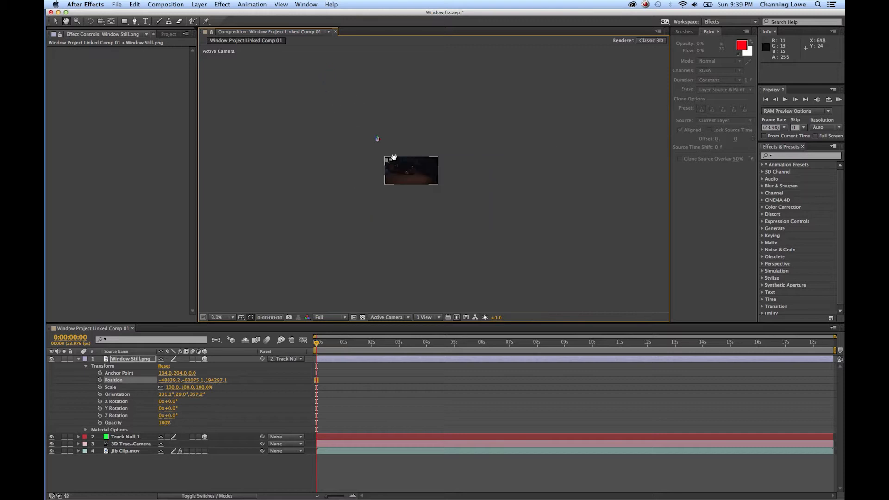
scroll(382, 150, up, 6)
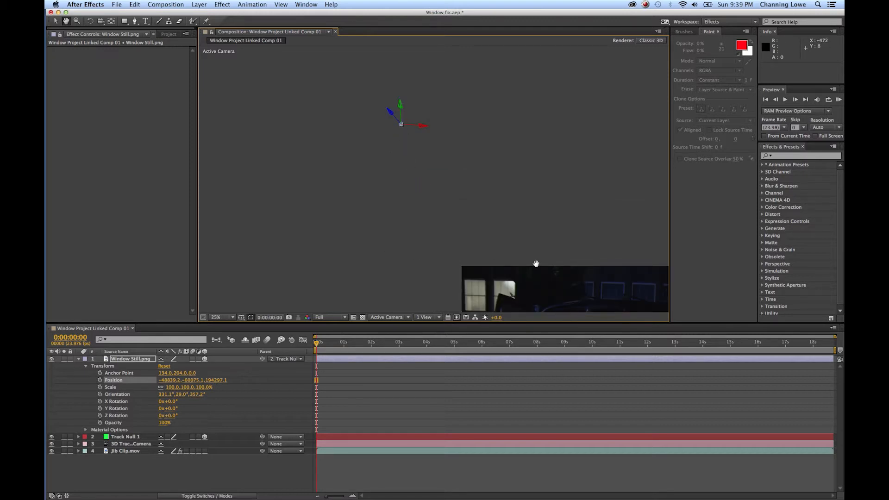
key(v)
drag(400, 107, 406, 316)
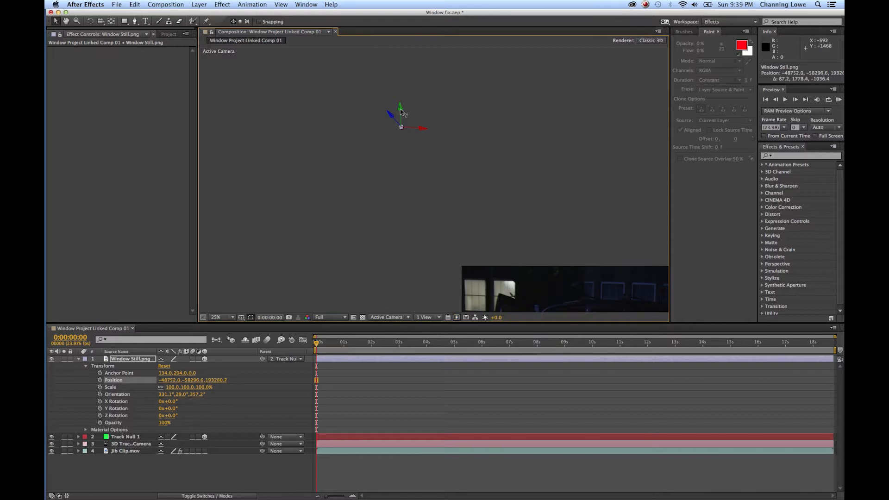
drag(400, 109, 405, 393)
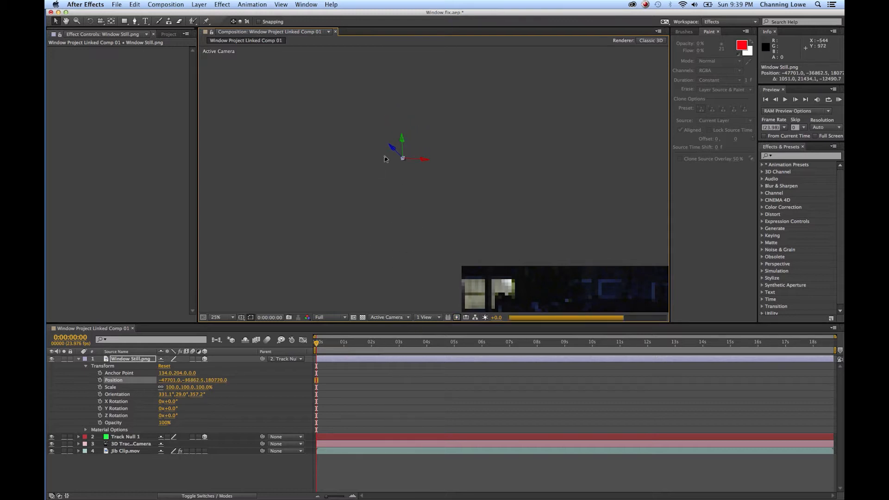
drag(402, 257, 427, 388)
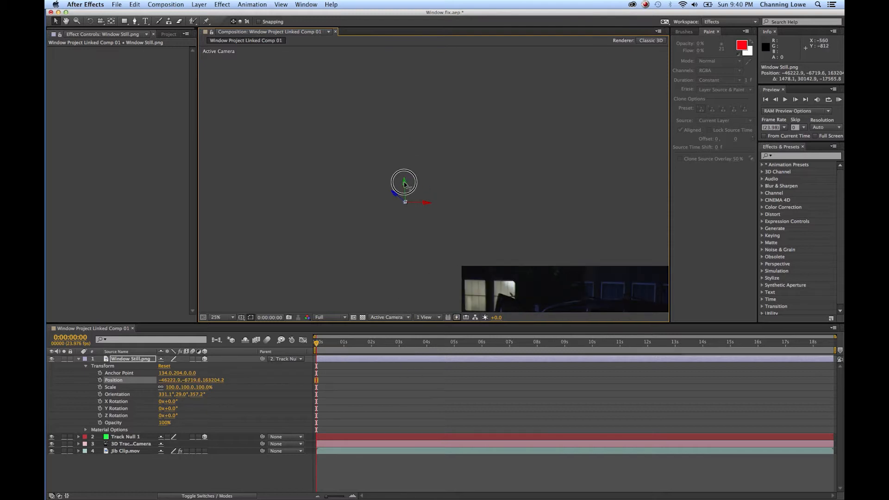
drag(407, 207, 421, 466)
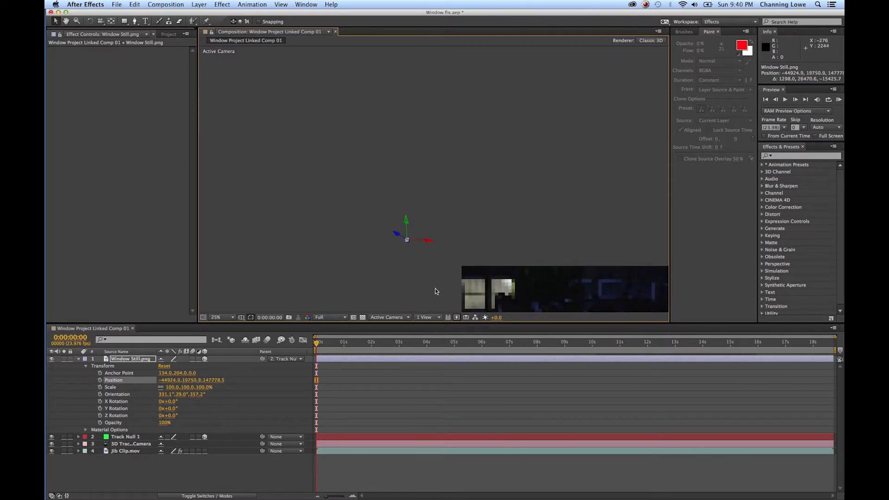
drag(405, 221, 430, 499)
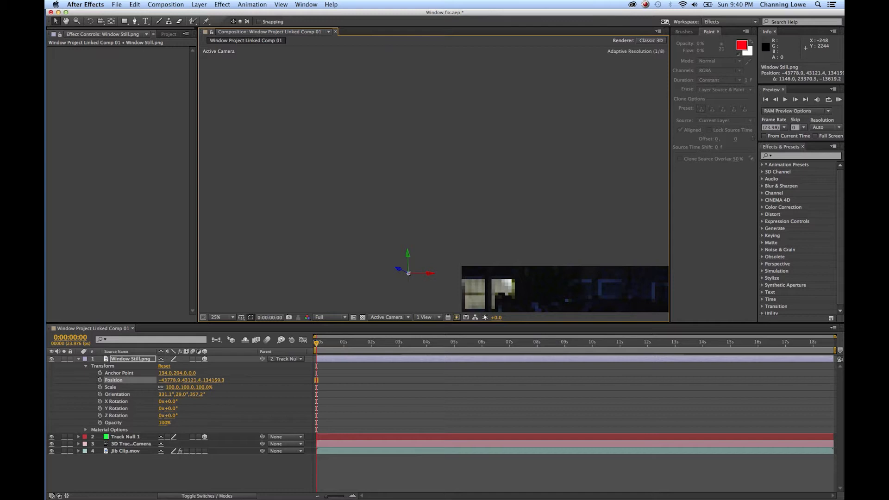
drag(407, 408, 407, 406)
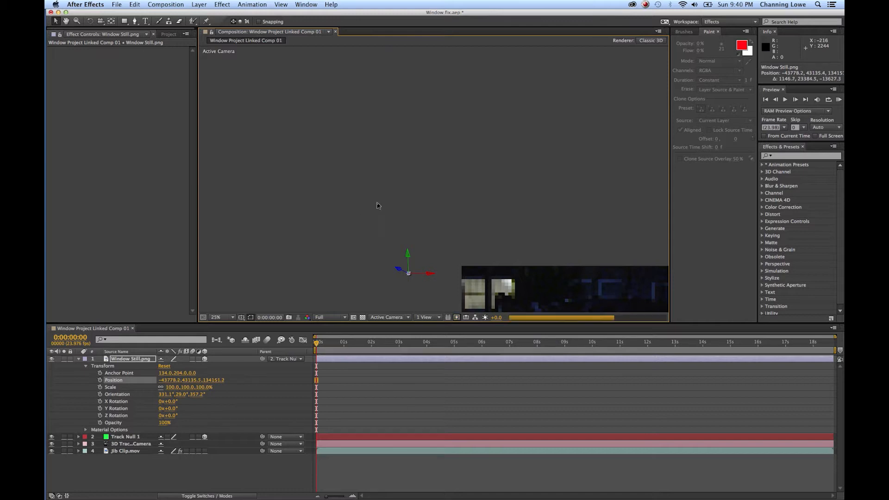
click(408, 258)
click(411, 317)
mouse_move(411, 318)
mouse_down()
mouse_move(414, 342)
mouse_move(410, 332)
mouse_up()
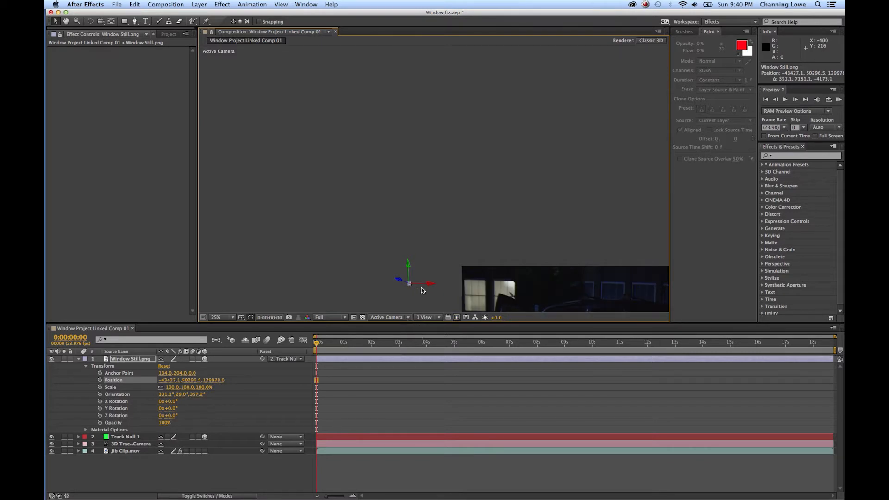
- Shift Window Still.png along its X axis onto the lit window above the van door and lower it slightly, to about 18063, 34304, 99909
drag(423, 285, 836, 277)
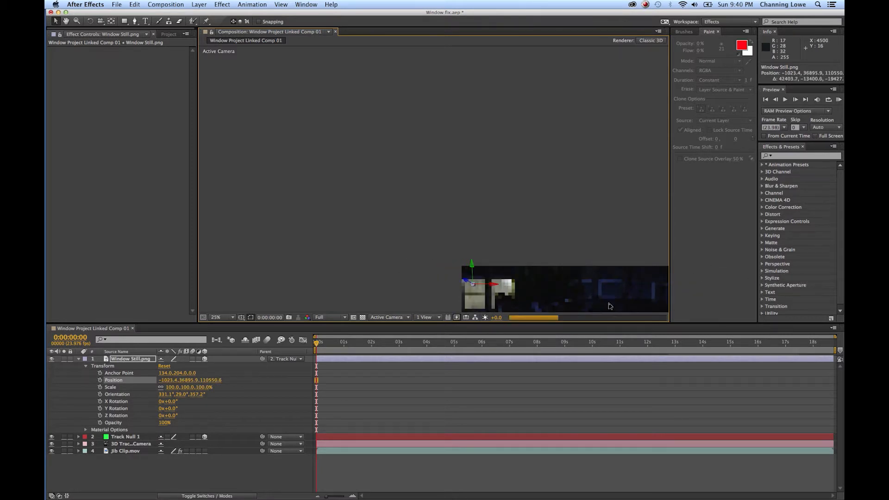
drag(493, 288, 481, 138)
key(h)
key(v)
scroll(472, 134, up, 4)
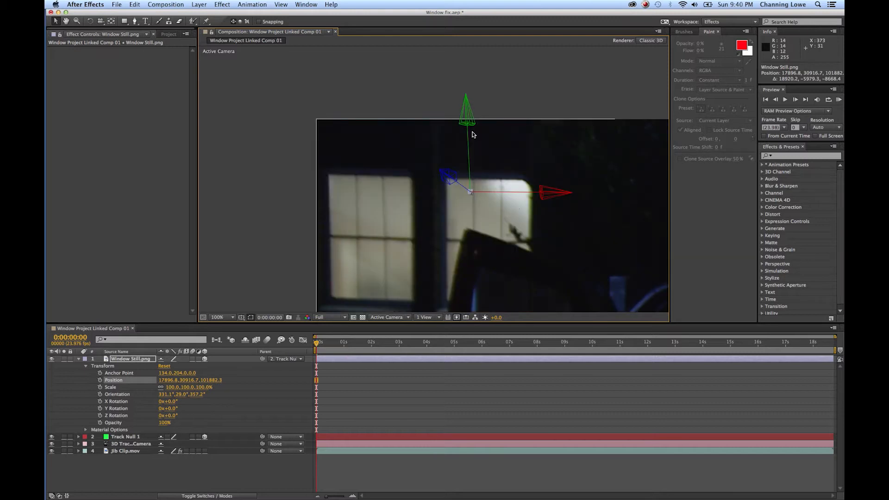
drag(467, 112, 476, 285)
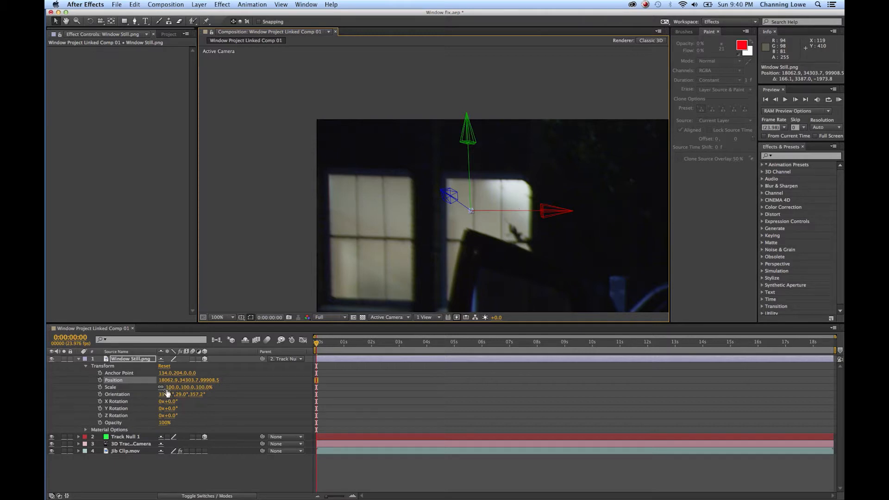
- Scale Window Still.png up uniformly to 6554% to approach the lit window's size
drag(169, 388, 375, 364)
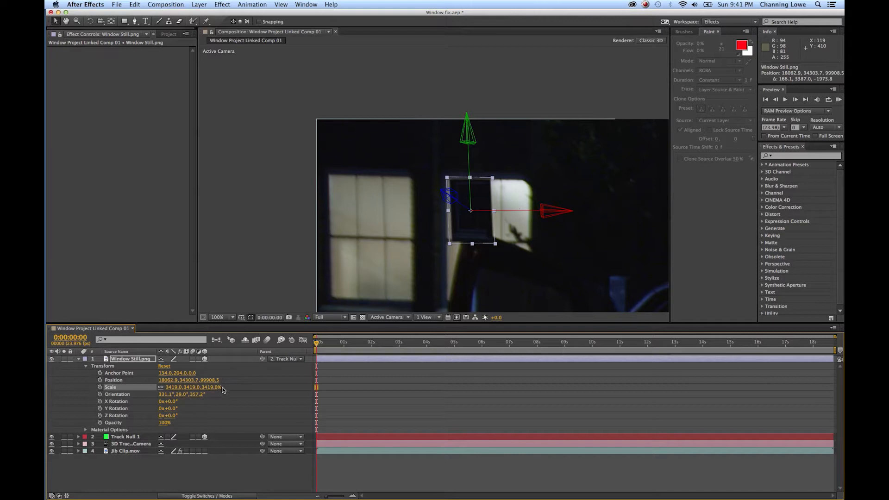
click(171, 387)
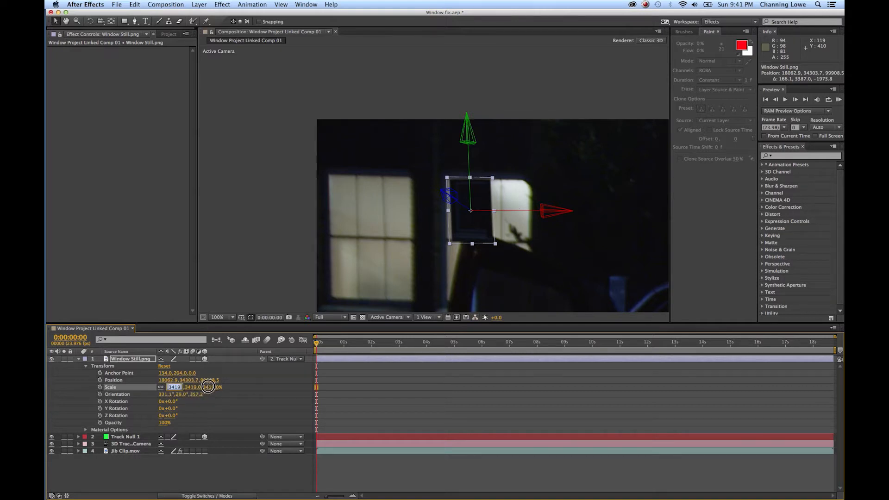
click(211, 390)
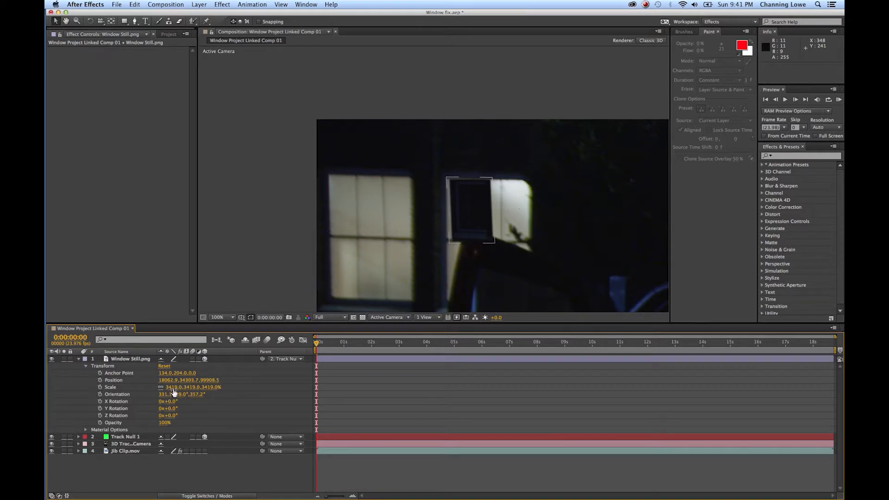
drag(174, 387, 324, 392)
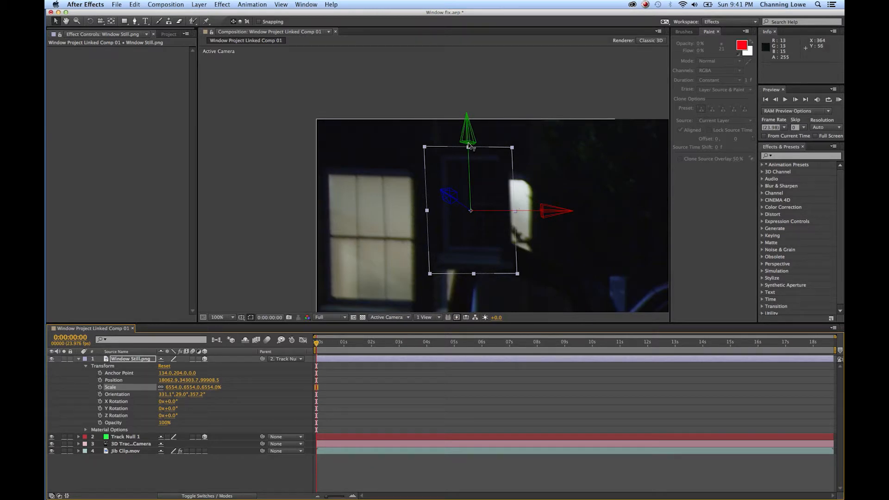
- Move Window Still.png down and to the right over the lit window, to a position of about 20756, 39454, 95364
scroll(471, 147, up, 2)
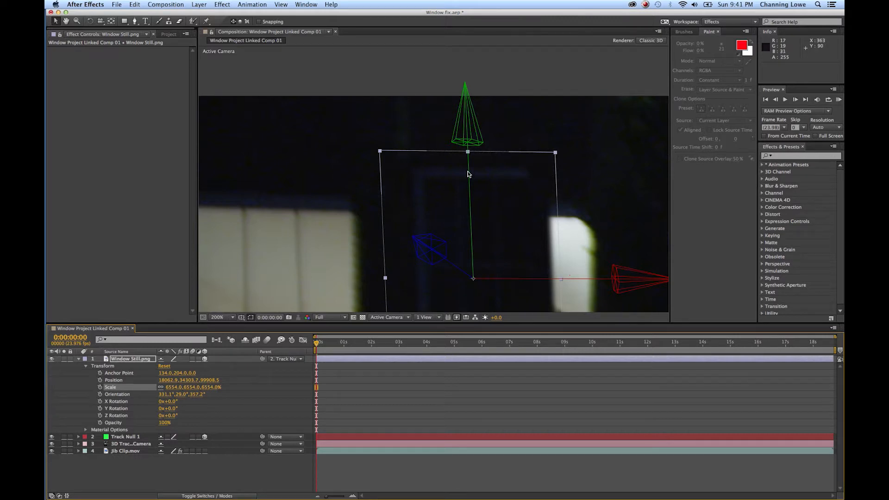
scroll(469, 175, down, 1)
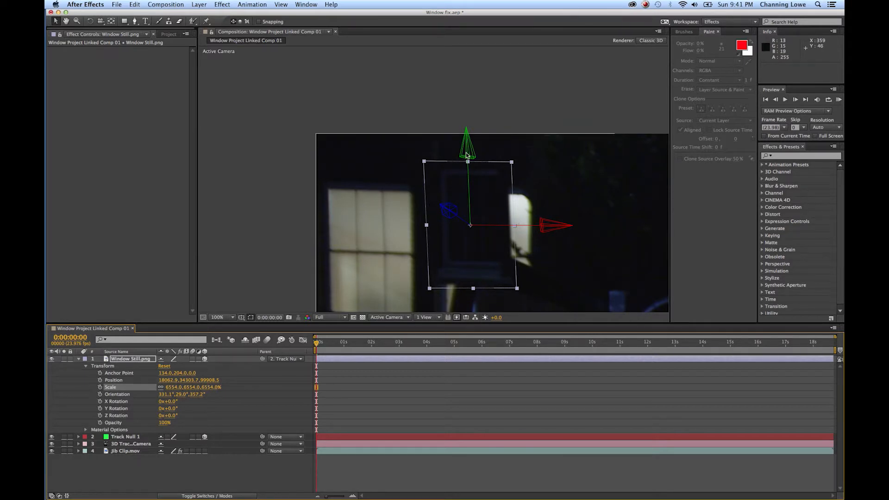
drag(467, 155, 470, 444)
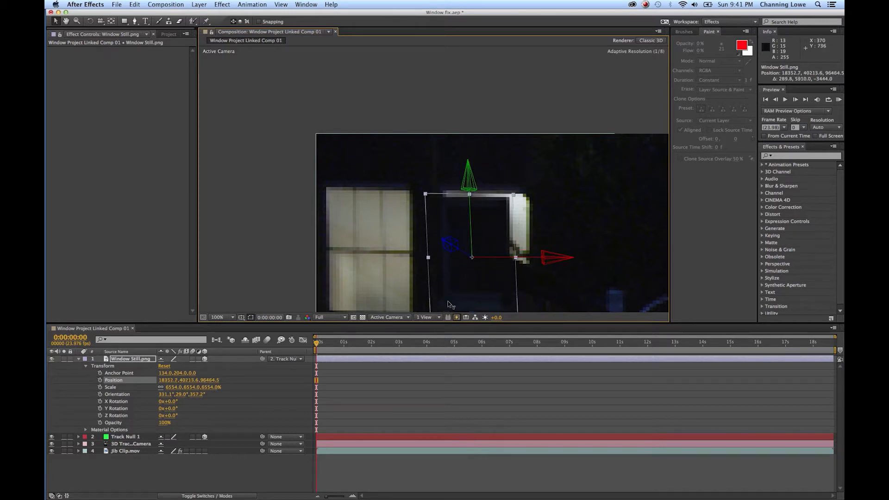
click(551, 259)
drag(551, 259, 666, 266)
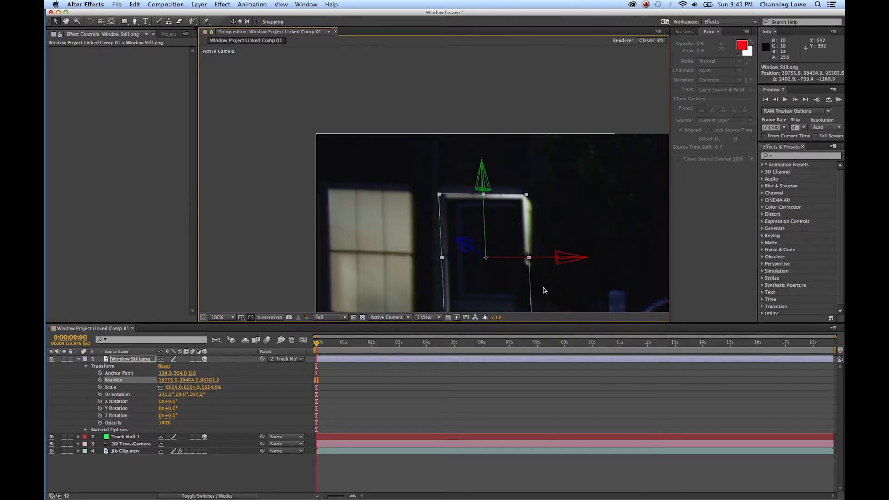
- Check how Window Still.png follows the window at 0:00:01:07, and return to 0:00:00:00
key(space)
drag(551, 273, 529, 189)
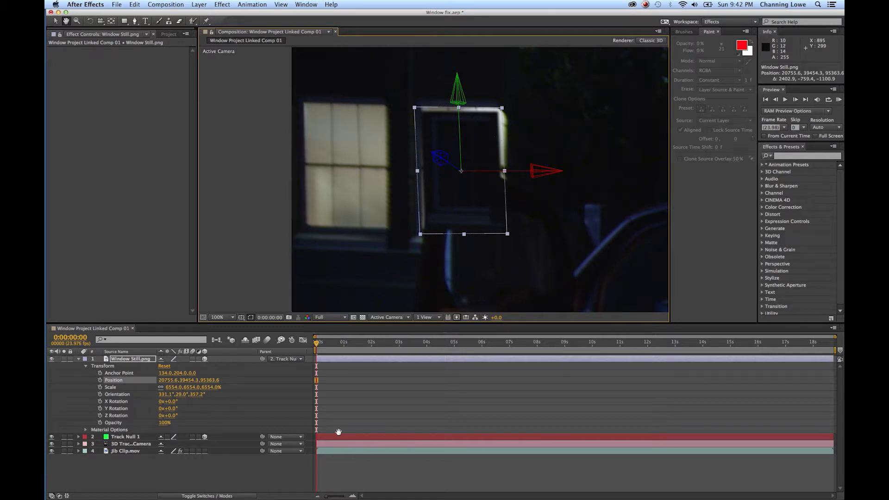
click(352, 344)
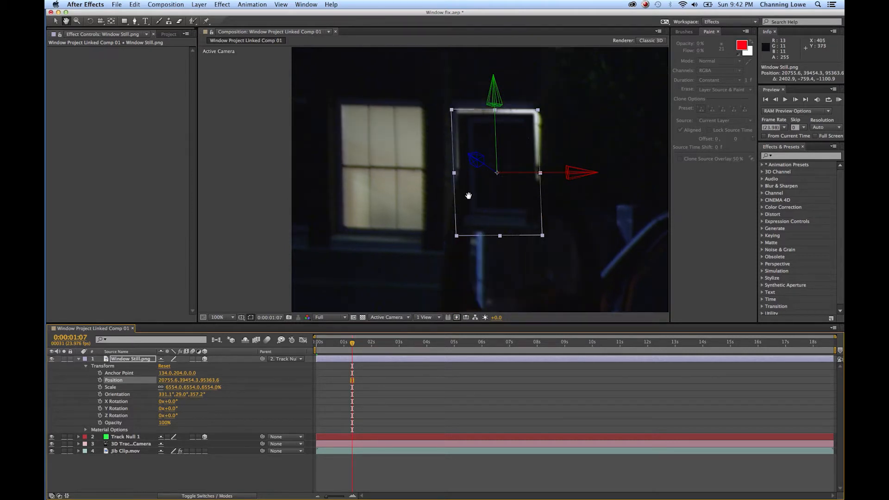
drag(356, 343, 284, 352)
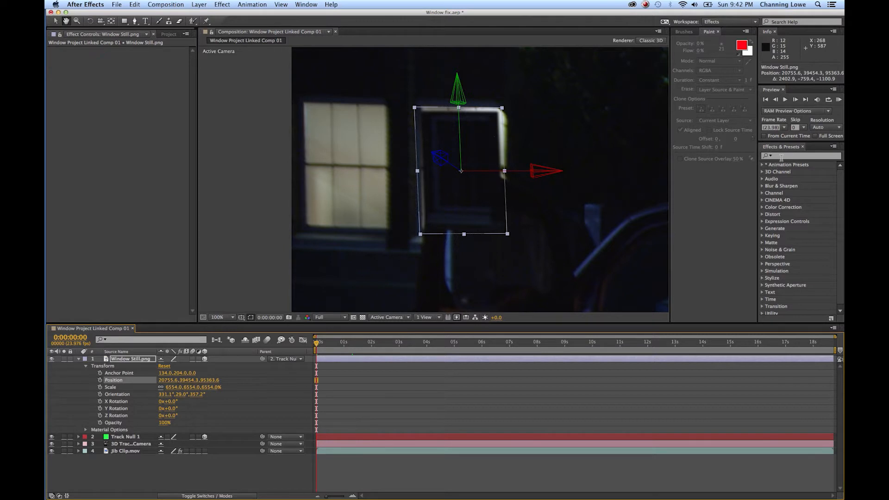
- Search the effects for "corner" and apply Corner Pin to the Window Still.png layer
click(779, 157)
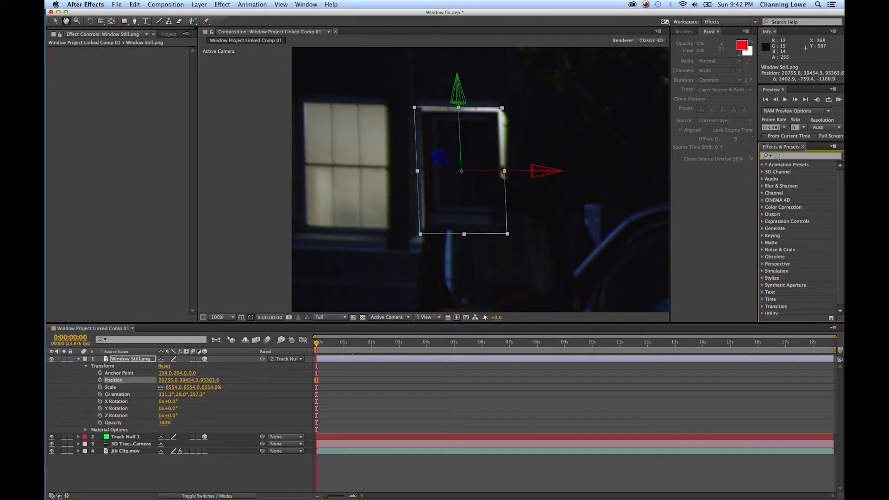
click(733, 21)
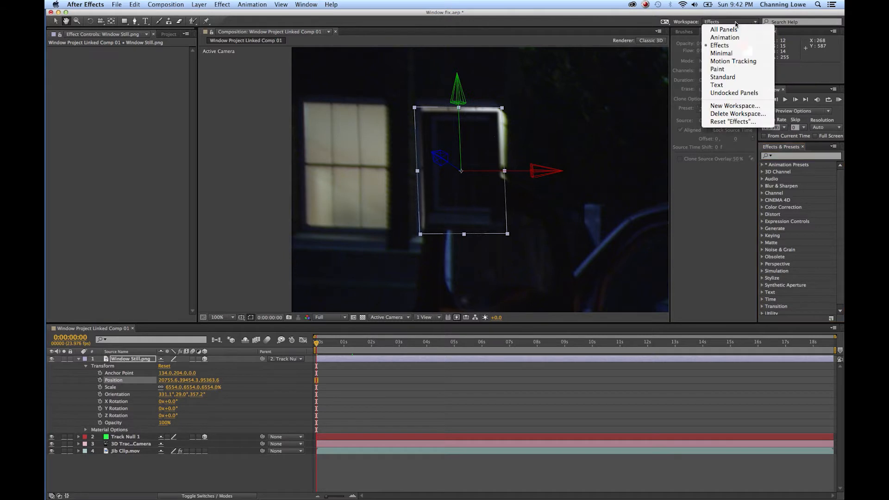
click(731, 46)
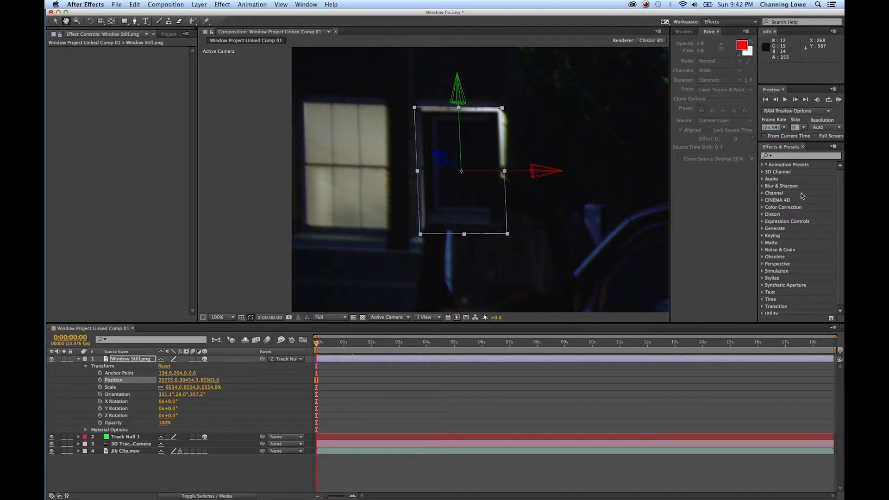
click(787, 157)
text(corer)
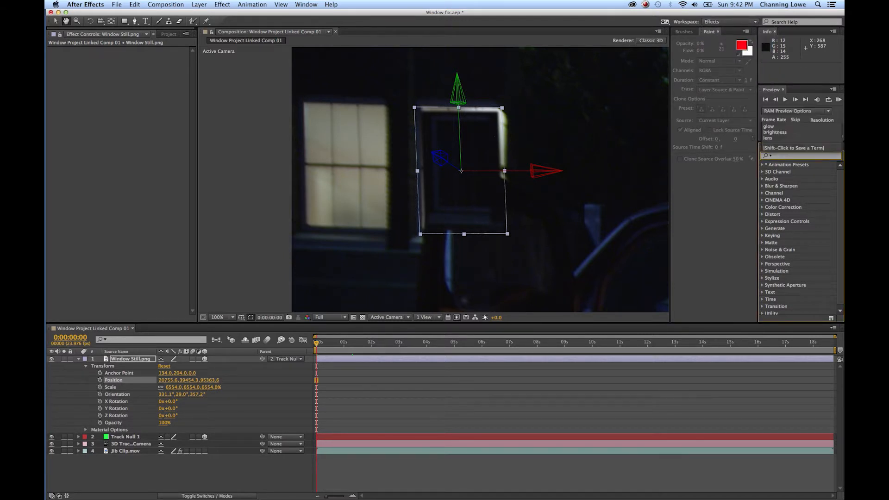
key(BackSpace)
key(BackSpace)
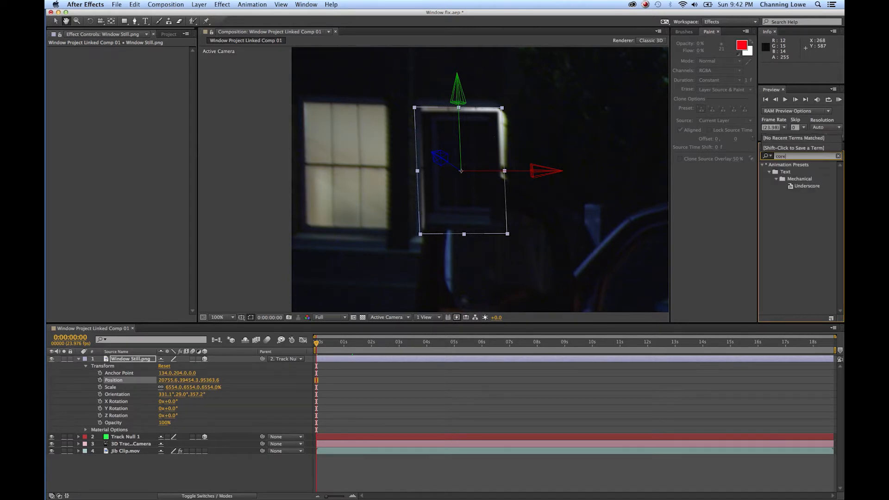
text(ner)
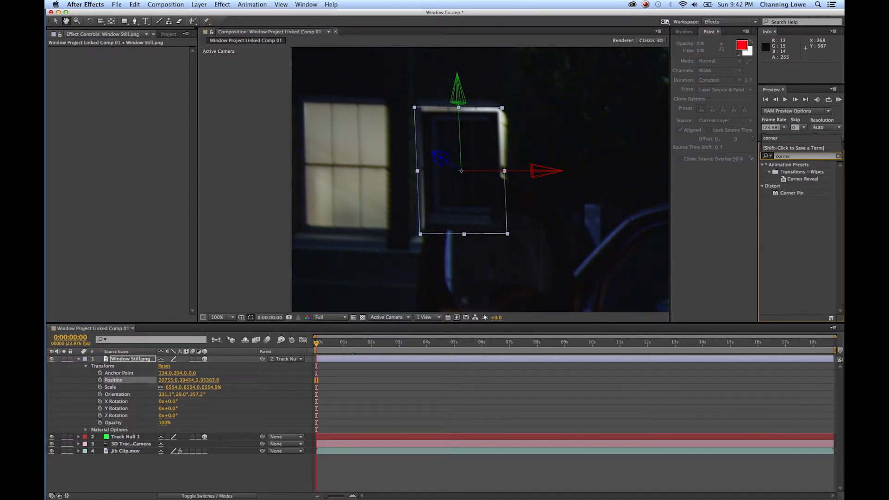
click(790, 194)
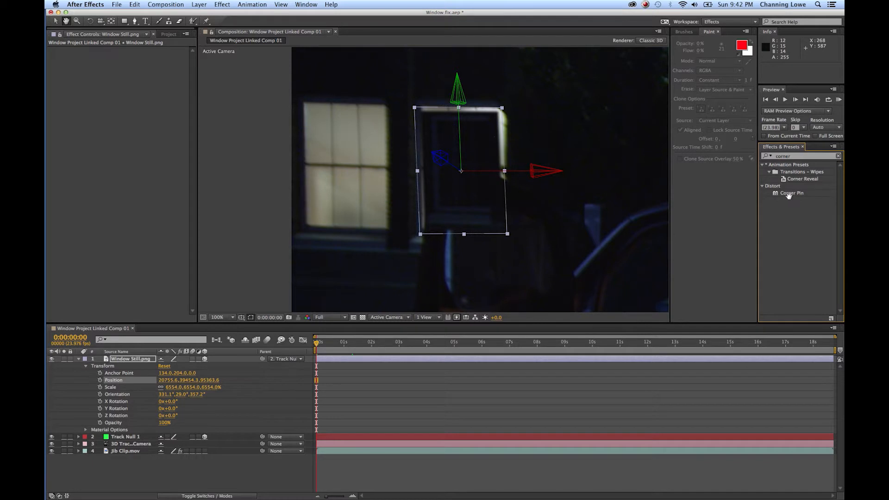
key(v)
drag(791, 194, 483, 155)
drag(482, 153, 482, 153)
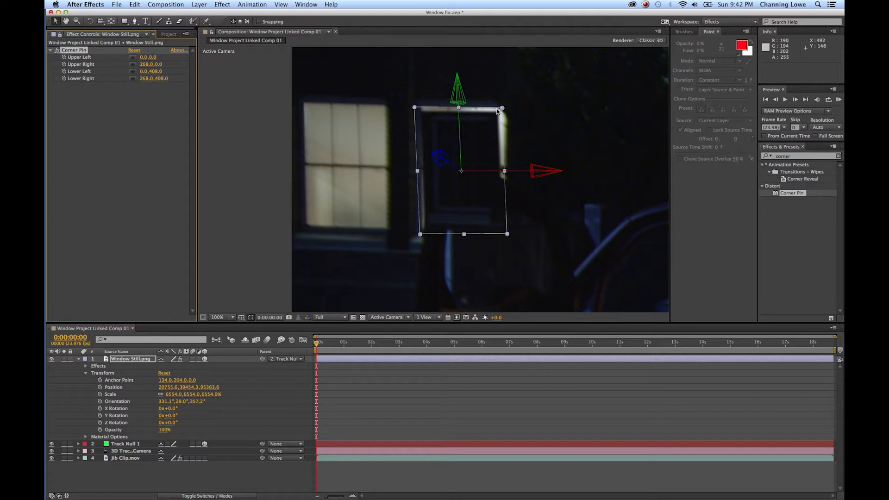
scroll(500, 112, up, 1)
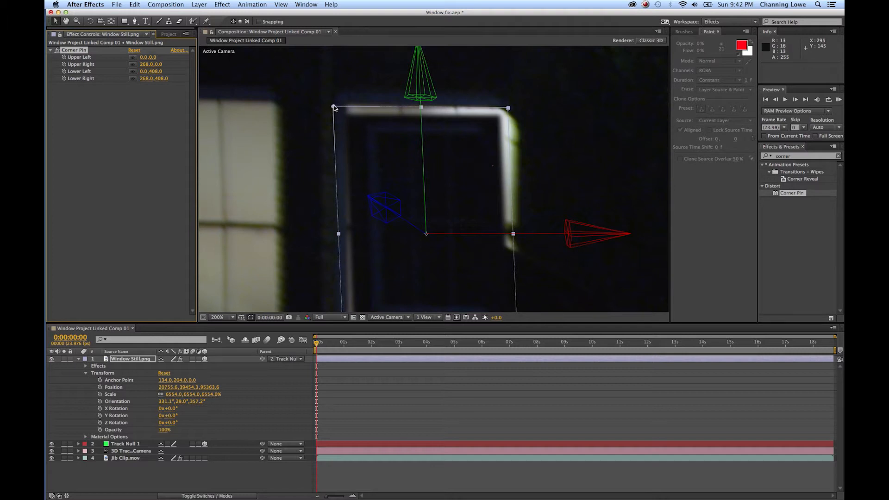
- Spread the Corner Pin outward over the lit window: upper corners about (-25, -32) and (320, -33), lower corners about (-76, 508) and (300, 511)
drag(334, 107, 316, 86)
drag(508, 107, 542, 90)
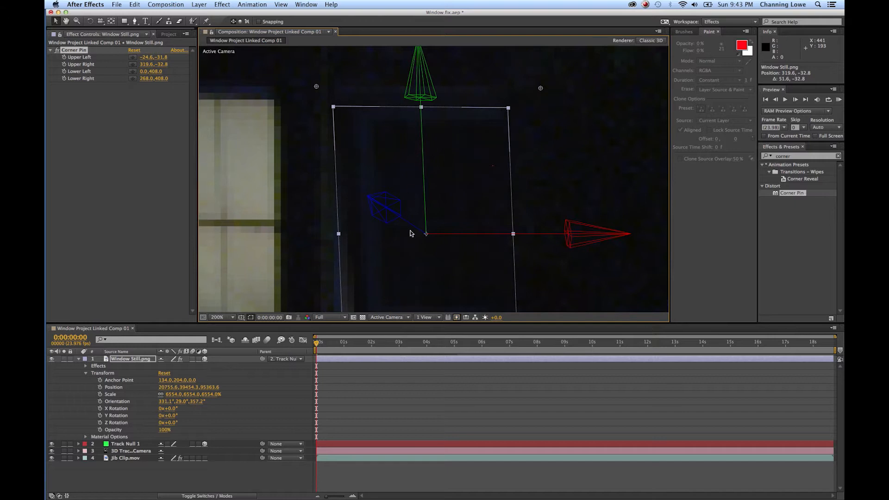
key(space)
drag(402, 234, 398, 101)
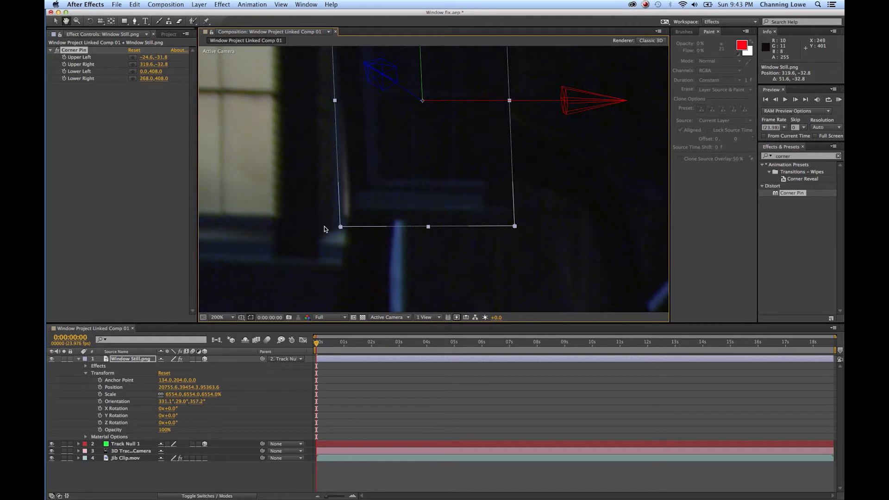
drag(339, 226, 292, 289)
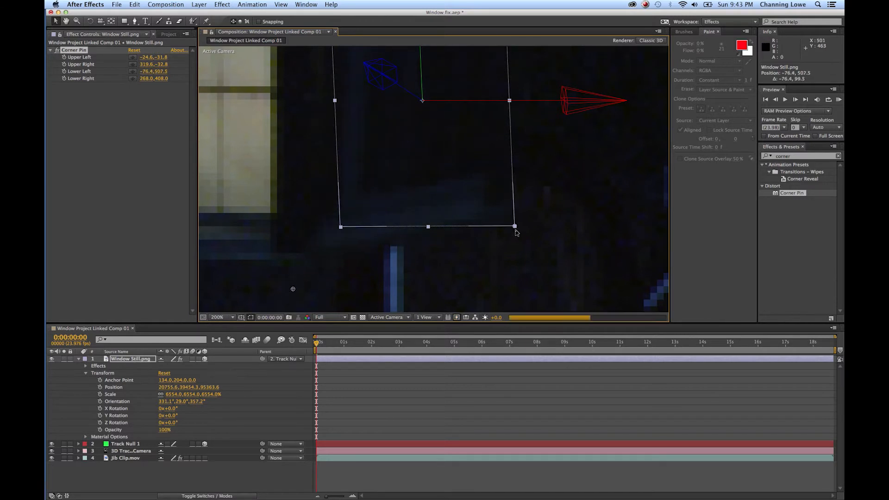
drag(515, 227, 521, 260)
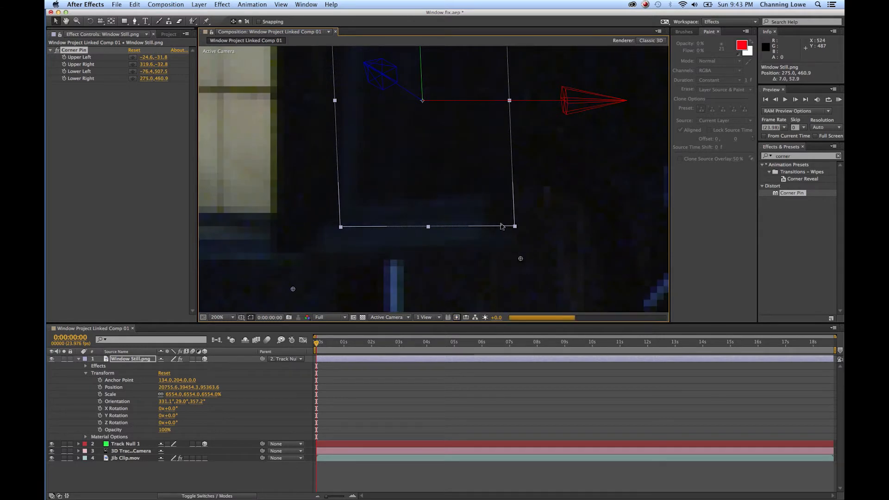
drag(526, 269, 534, 297)
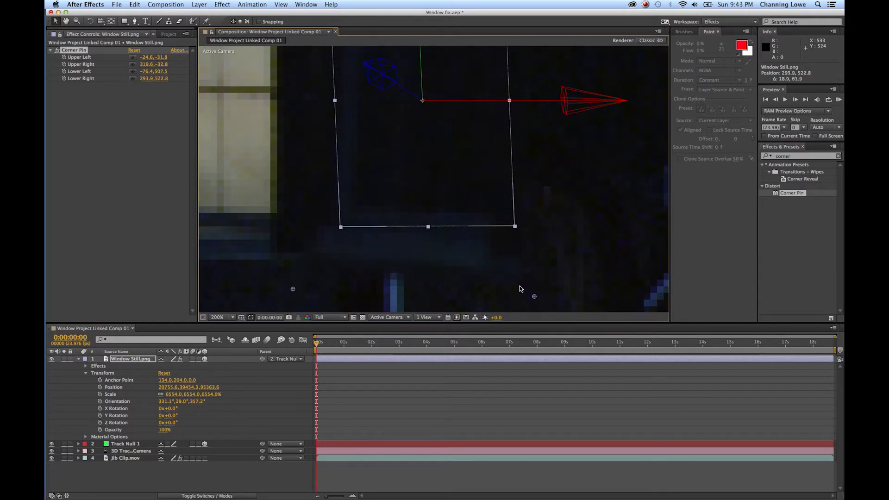
drag(535, 297, 538, 290)
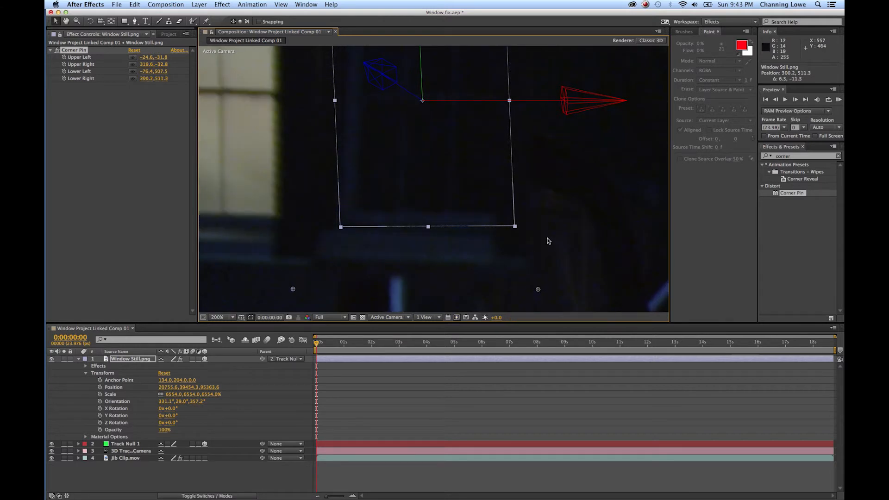
- Check the corner-pinned window patch in the full frame at 0:00:00:00, 0:00:08:06 and 0:00:12:11
scroll(549, 243, down, 2)
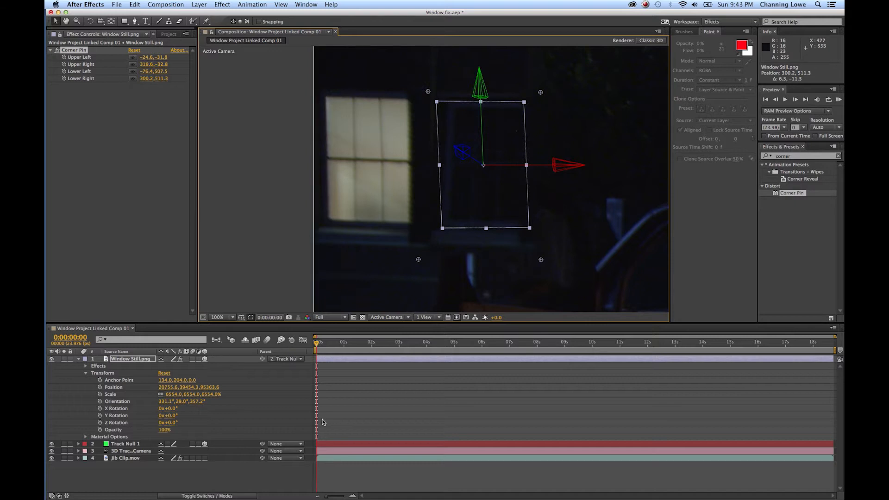
click(106, 358)
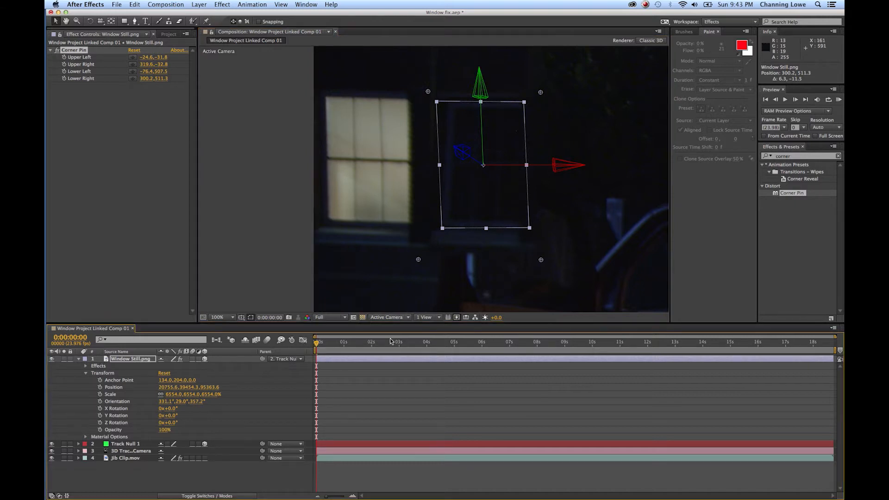
key(shift+slash)
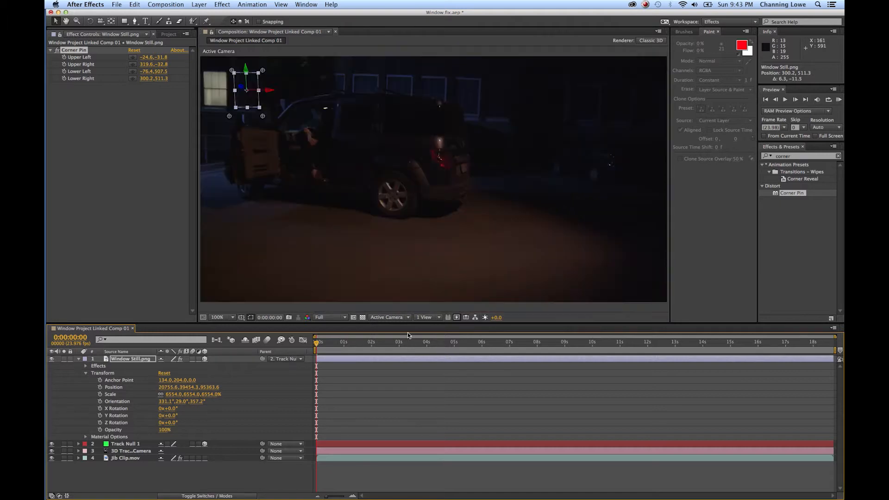
click(220, 477)
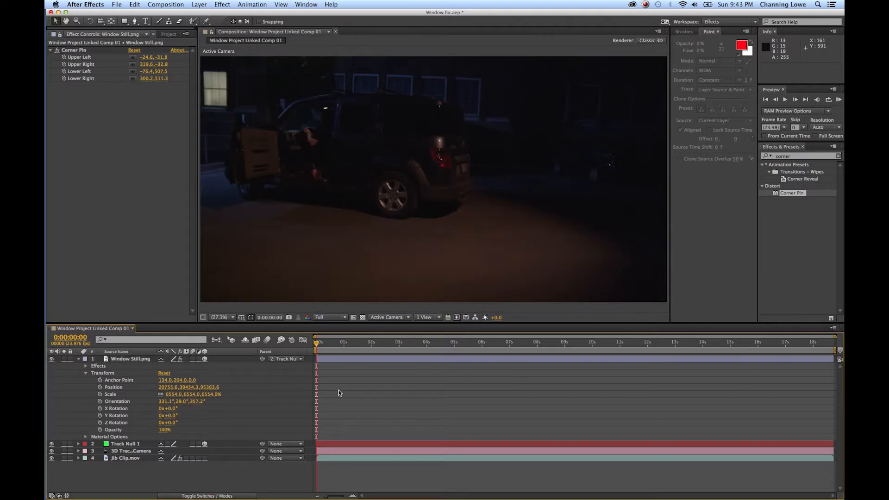
click(544, 349)
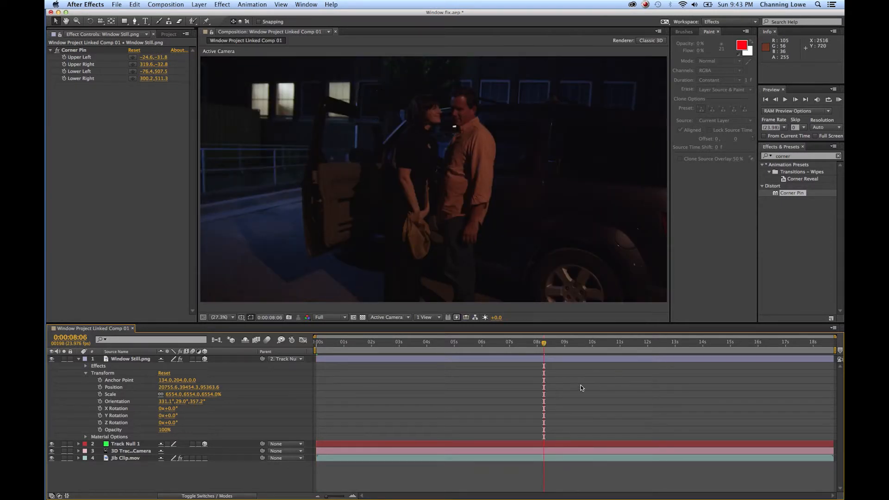
click(660, 352)
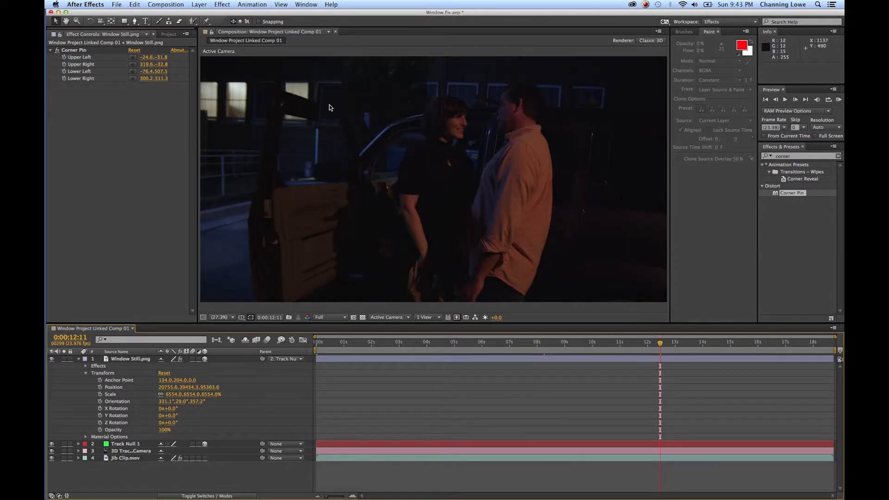
- Nudge Window Still.png vertically at 0:00:12:11 to a position of about 20753, 39401, 95395, and collapse its properties
click(138, 359)
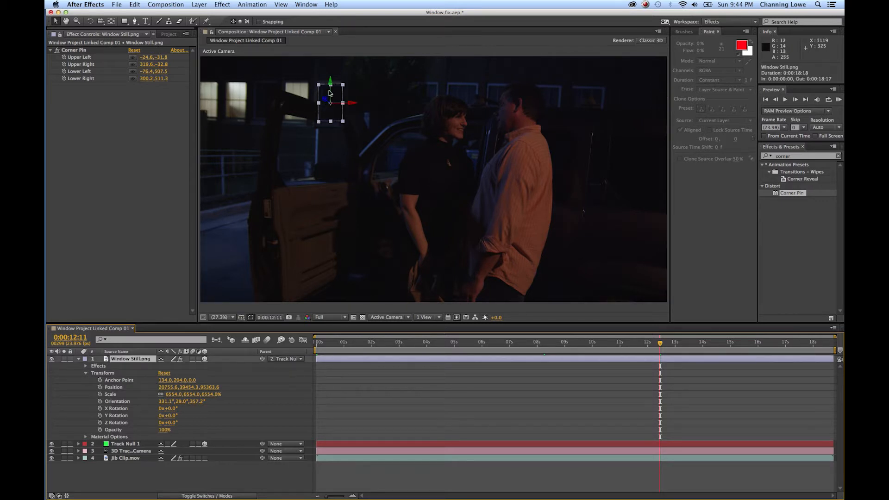
drag(332, 90, 331, 81)
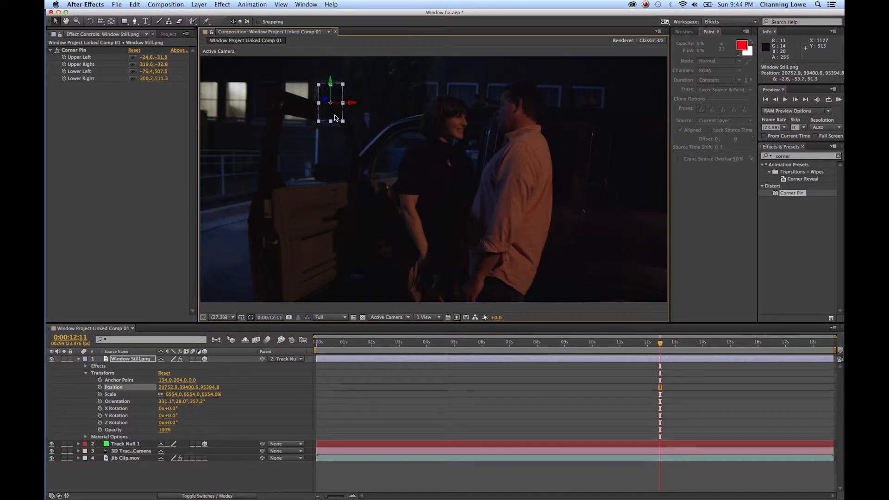
click(78, 359)
click(106, 359)
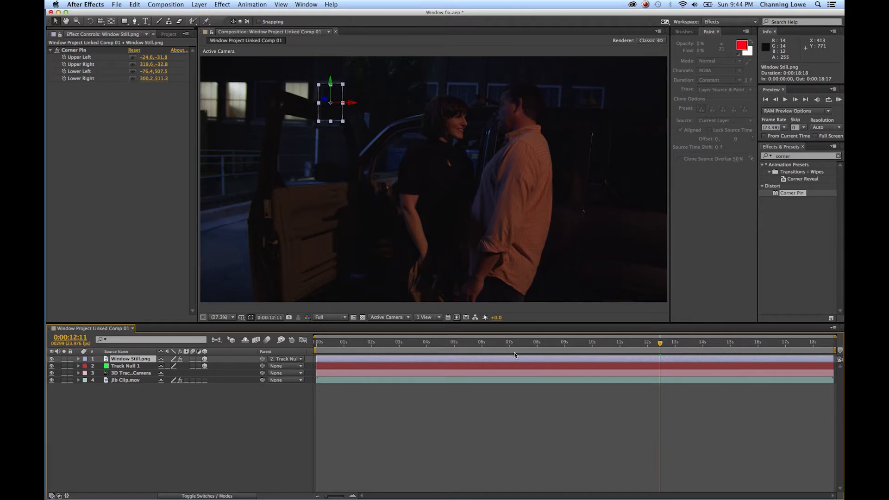
- Duplicate Window Still.png at 0:00:07:23 and move the copy sideways over the neighbouring lit window, to about 754, 45721, 104558
click(535, 343)
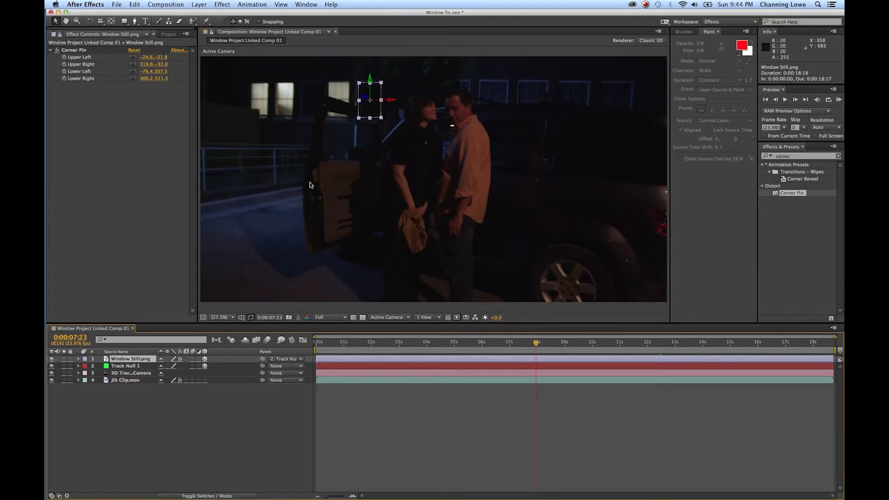
click(115, 409)
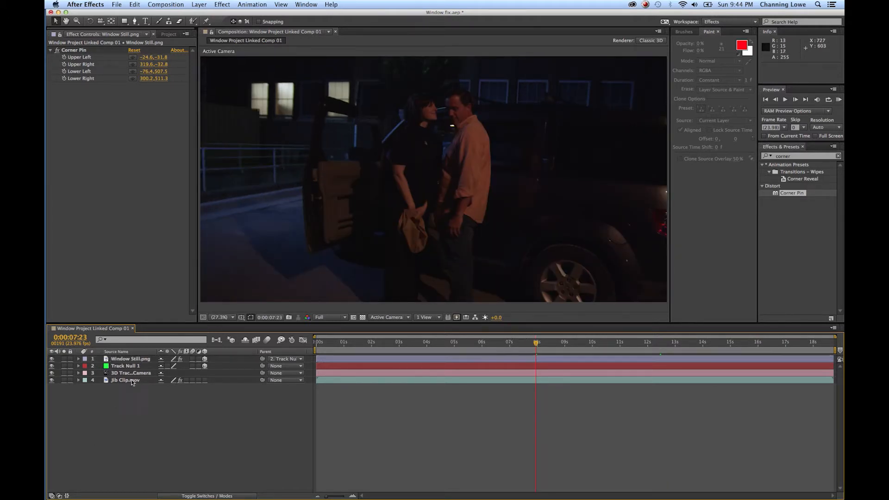
click(129, 361)
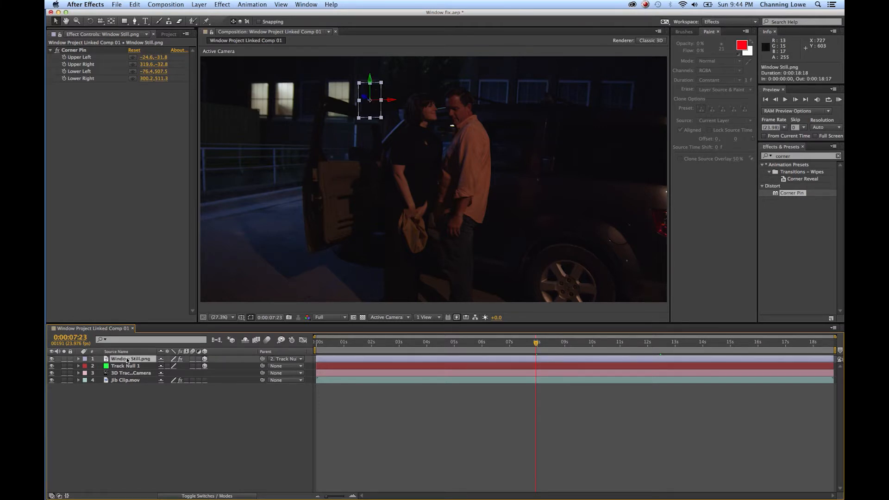
key(super+d)
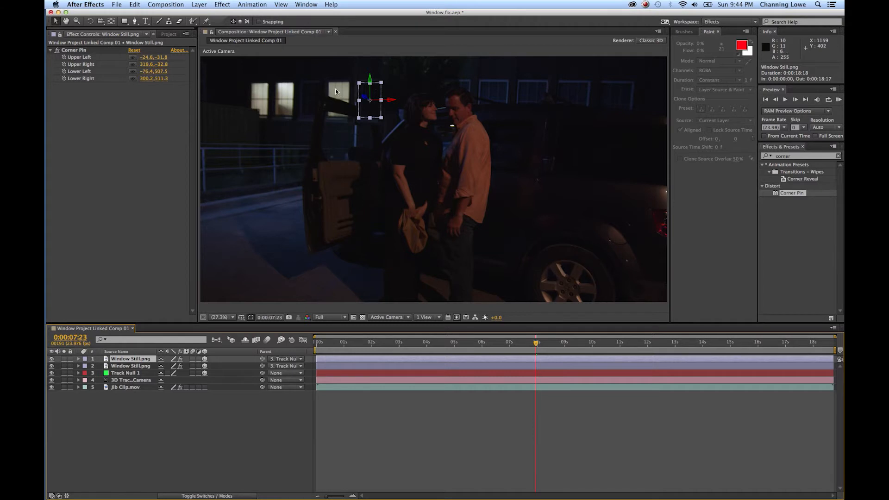
drag(392, 103, 129, 96)
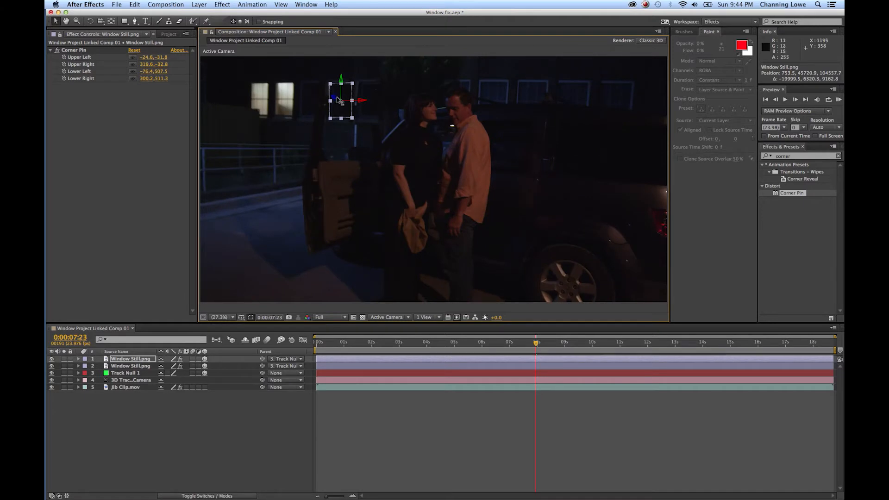
- Fine-tune the duplicate's sideways placement over its lit window, to a position of about -311, 46057, 105045
scroll(337, 100, up, 4)
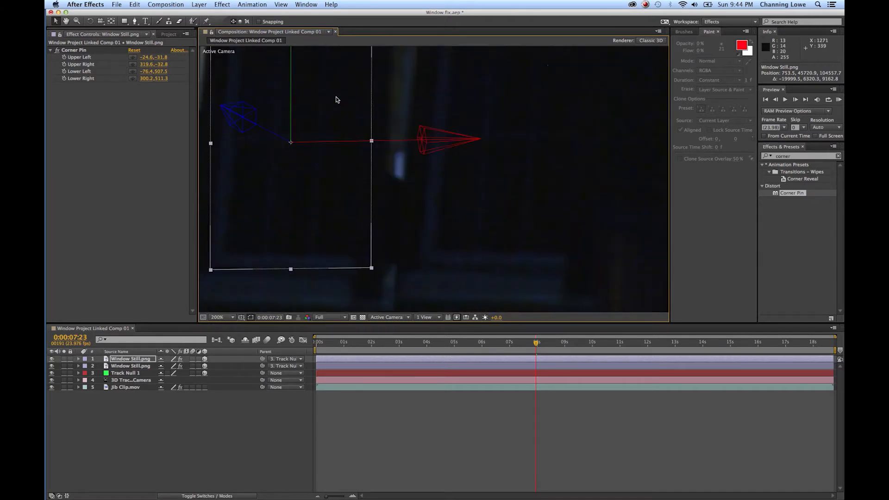
drag(313, 81, 443, 123)
scroll(442, 123, down, 2)
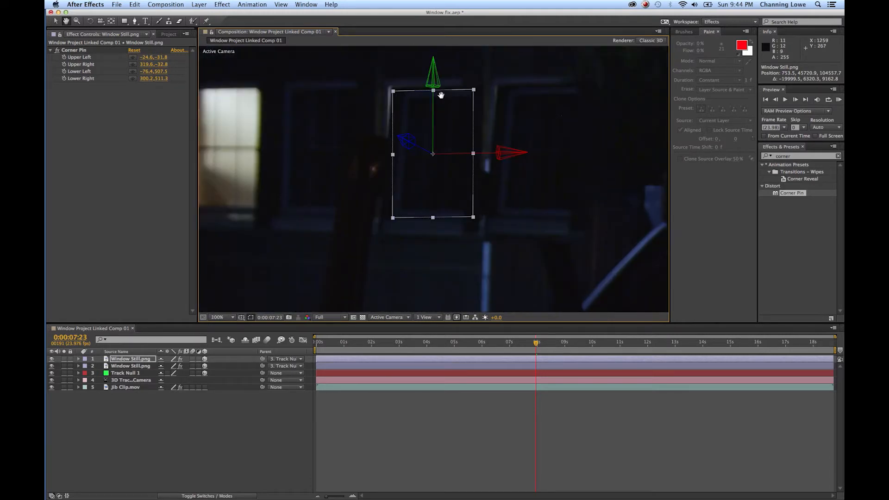
key(v)
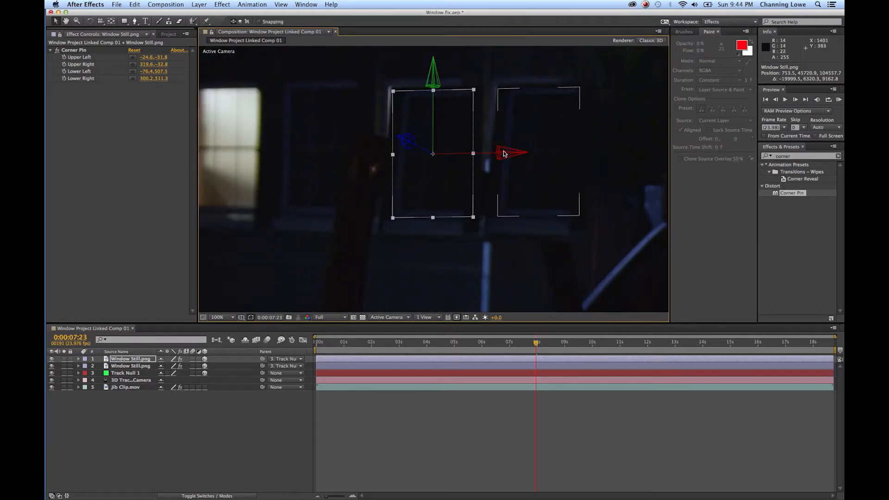
drag(395, 153, 500, 151)
click(463, 145)
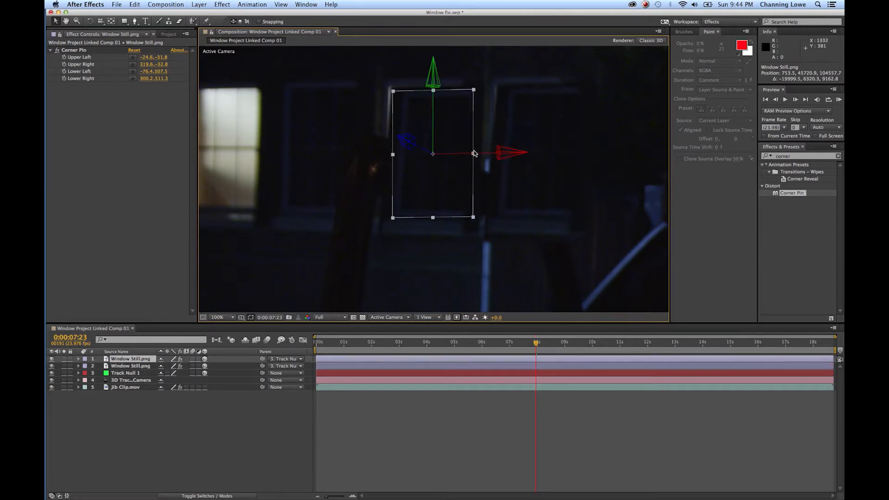
drag(496, 156, 444, 151)
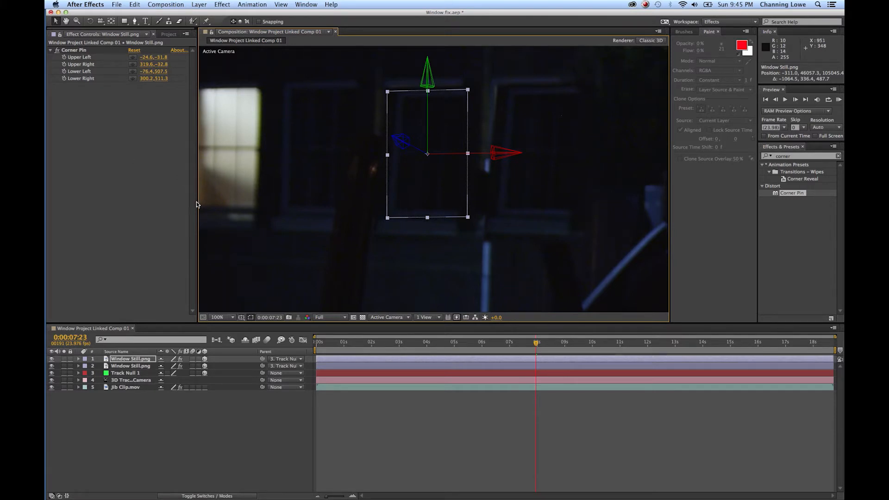
- Extend the duplicate's upper Corner Pin points outward to about (-65, -56) and (309, -44) to hide the remaining window light
click(84, 51)
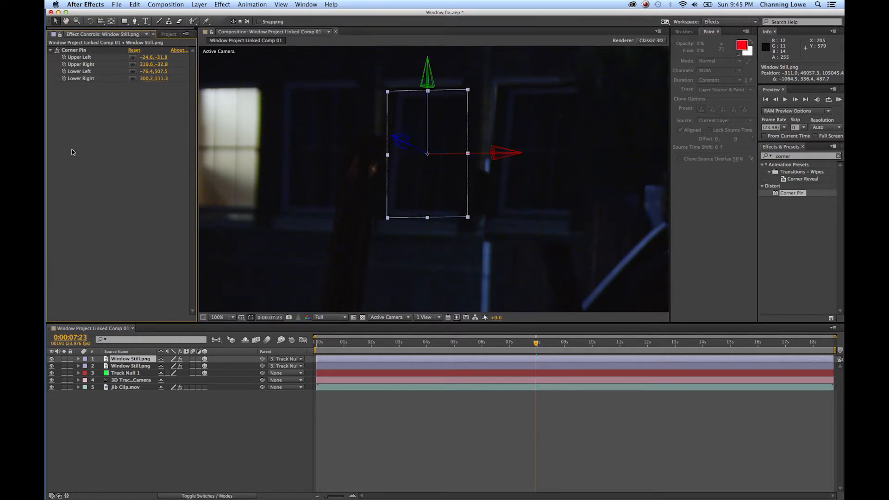
click(74, 50)
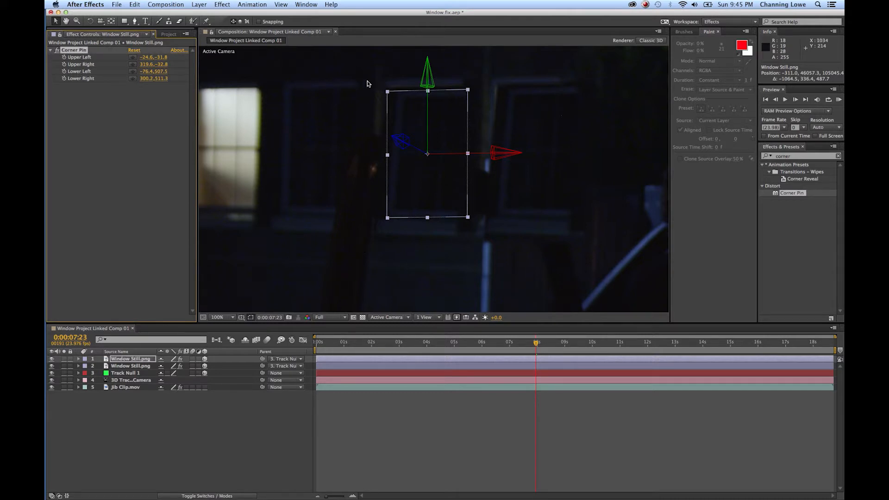
drag(380, 83, 367, 75)
drag(484, 80, 480, 76)
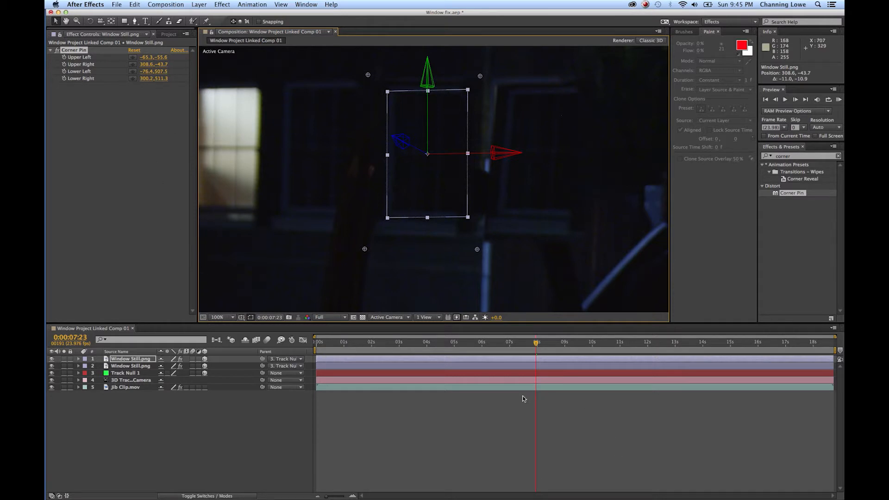
- Play the shot from 0:00:05:08 to 0:00:05:23 and inspect the row of covered windows up close
key(shift+slash)
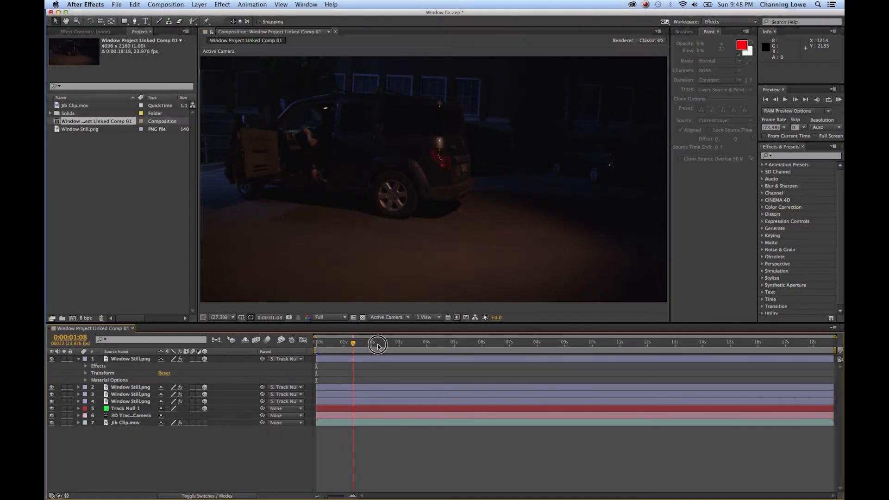
drag(377, 346, 463, 345)
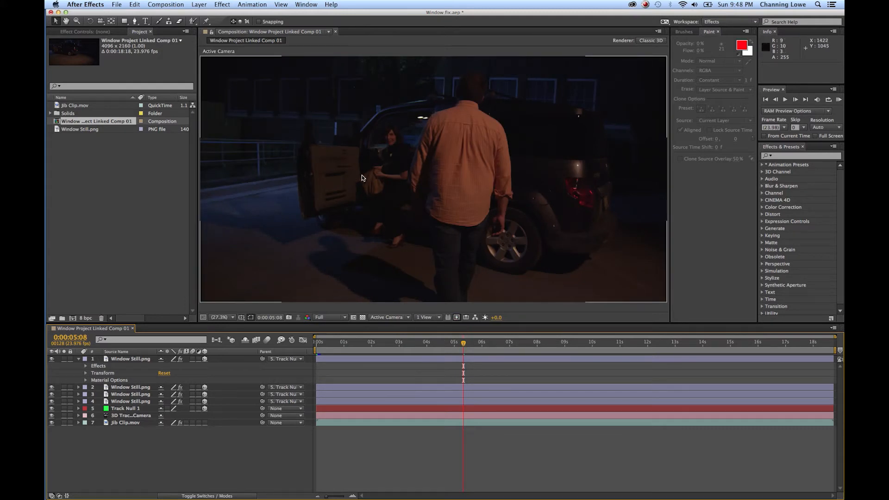
key(space)
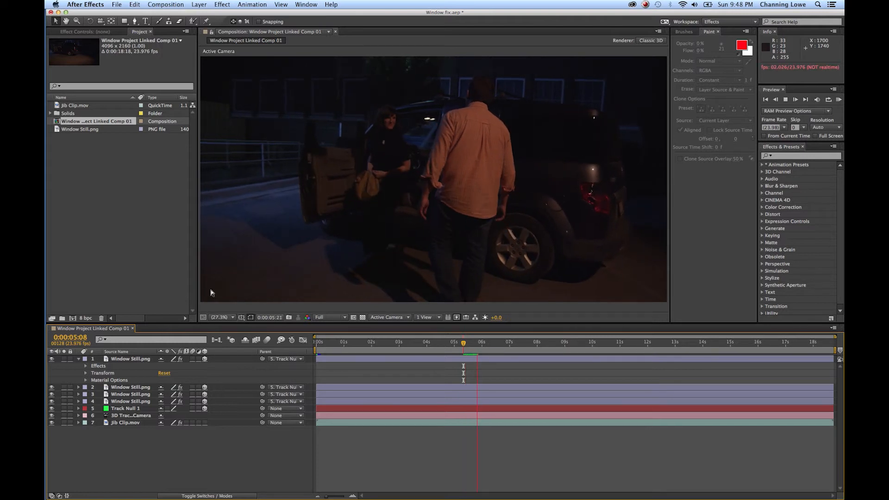
key(space)
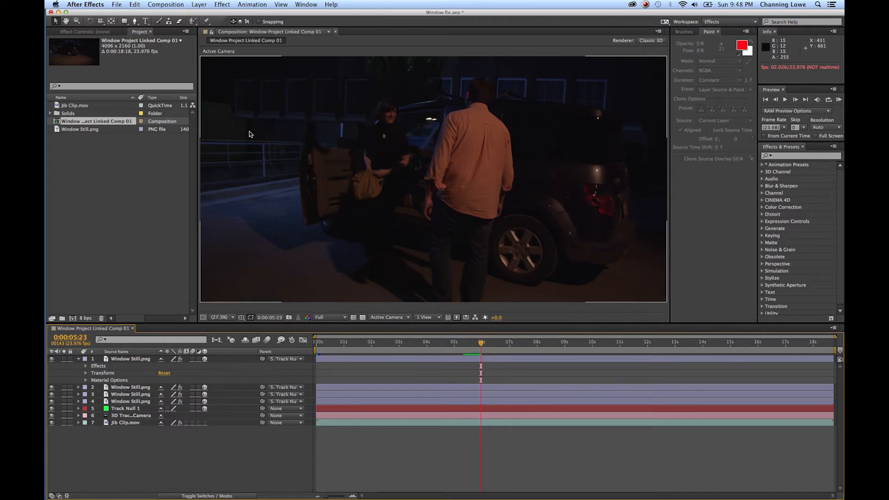
scroll(249, 132, up, 3)
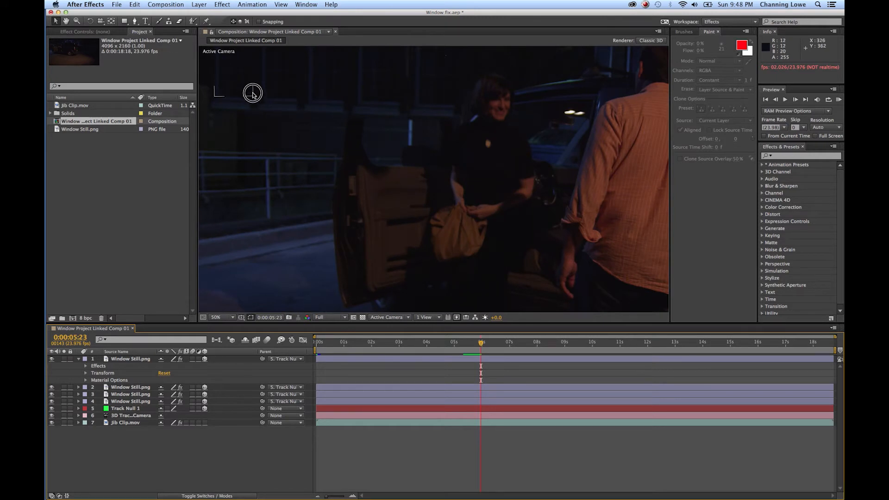
key(h)
drag(222, 82, 288, 143)
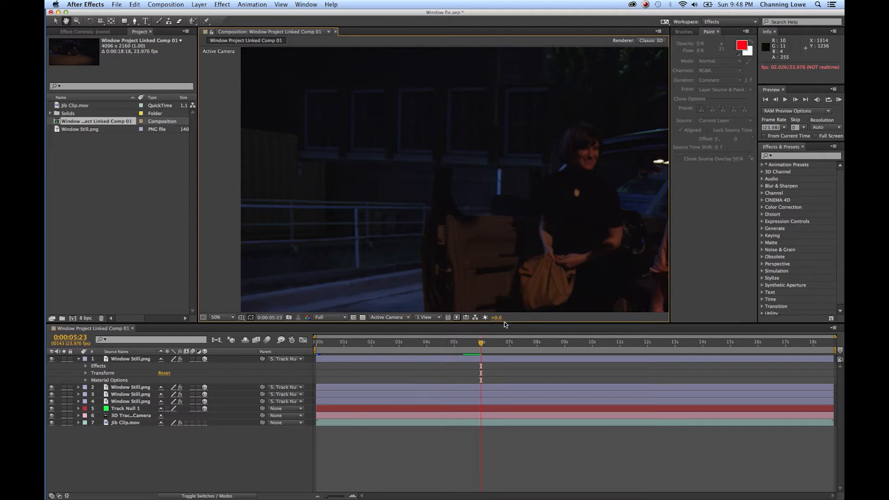
key(v)
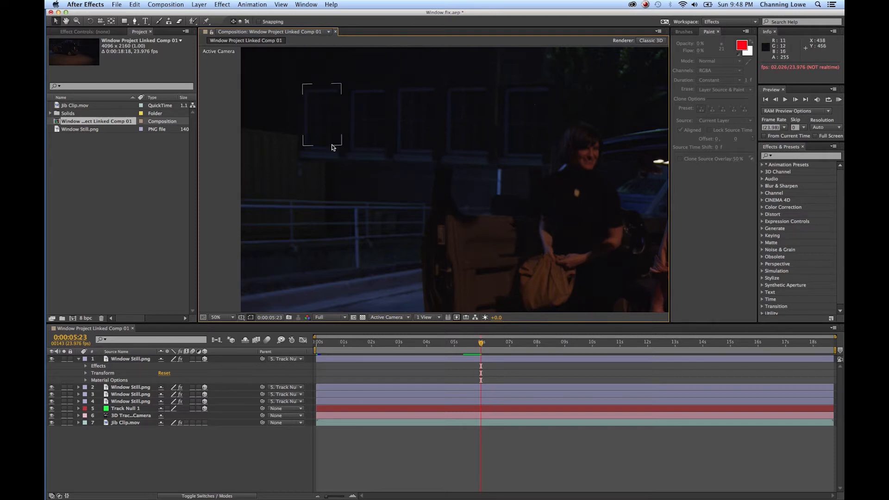
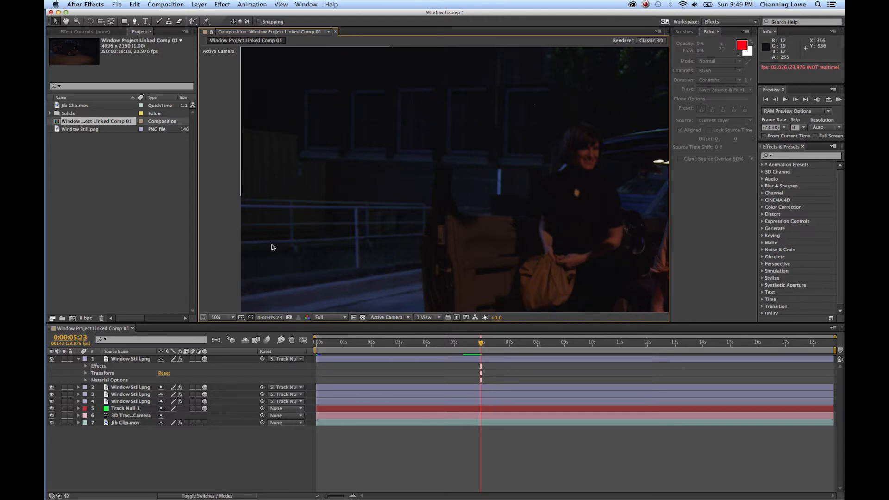
- Add the Brightness & Contrast effect to the topmost Window Still.png layer
click(79, 359)
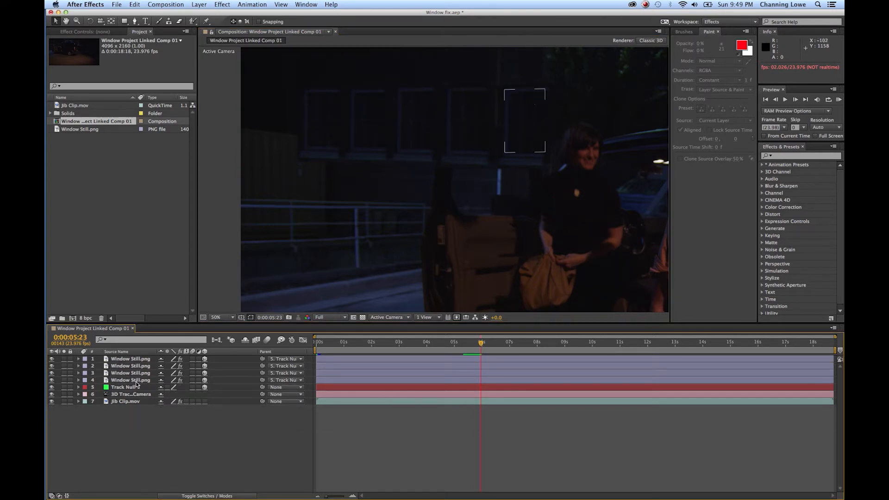
click(135, 358)
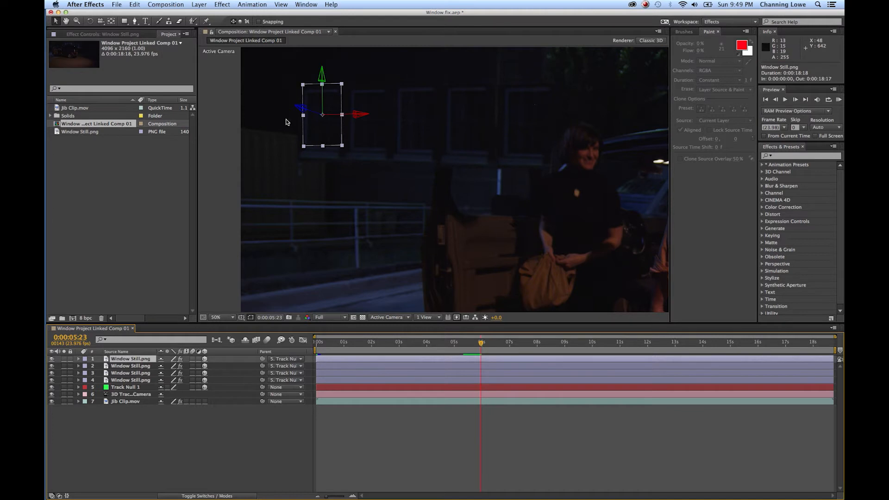
click(788, 156)
text(brightne)
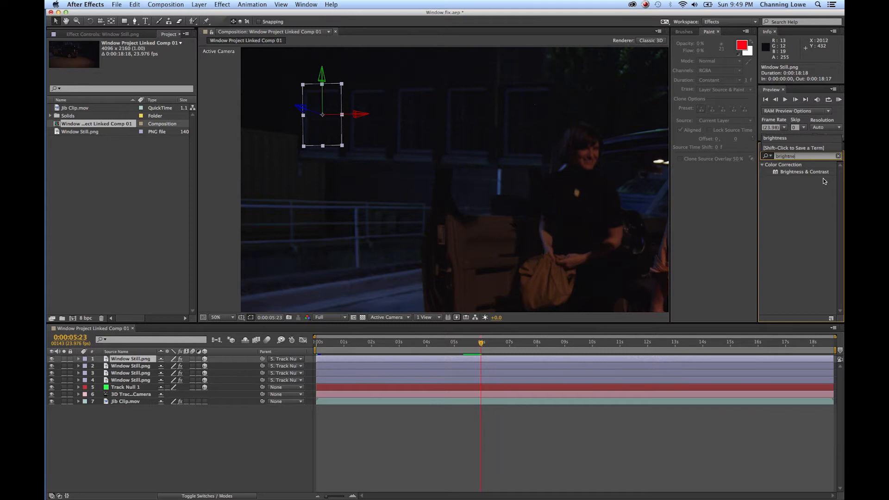
drag(815, 172, 283, 153)
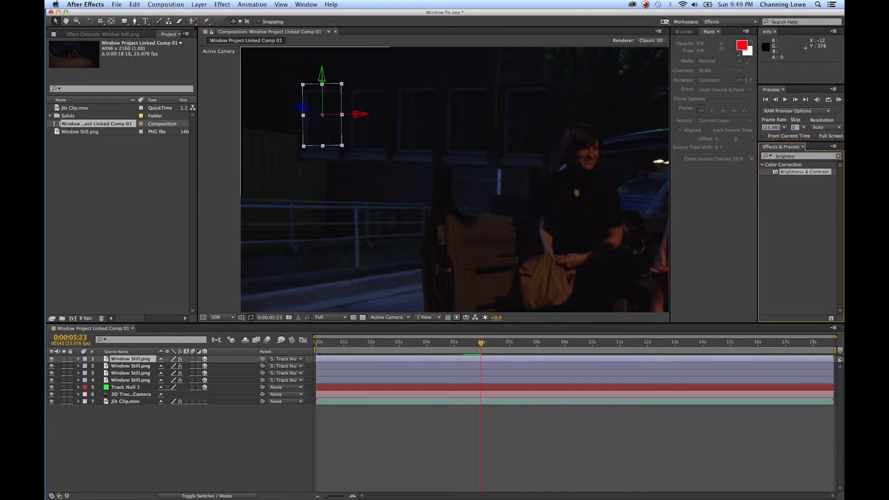
drag(789, 174, 323, 125)
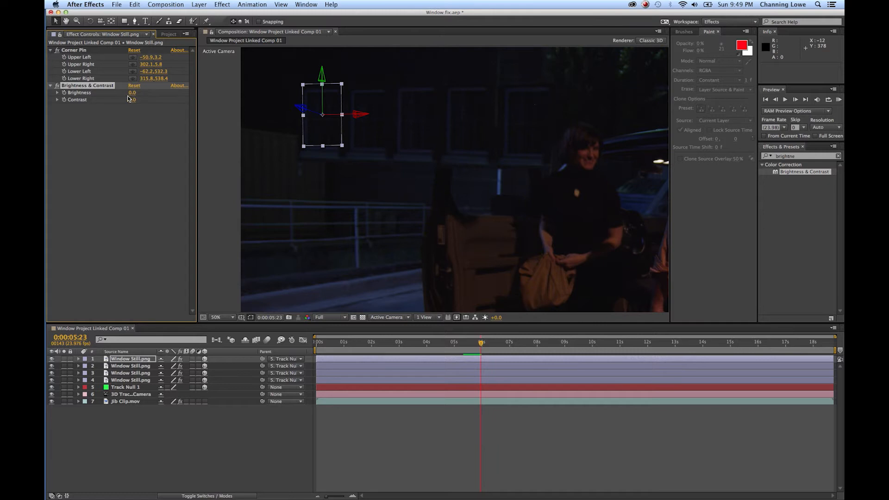
- Darken the topmost Window Still.png by setting its brightness to -6 and contrast to -2
drag(133, 94, 124, 93)
click(132, 121)
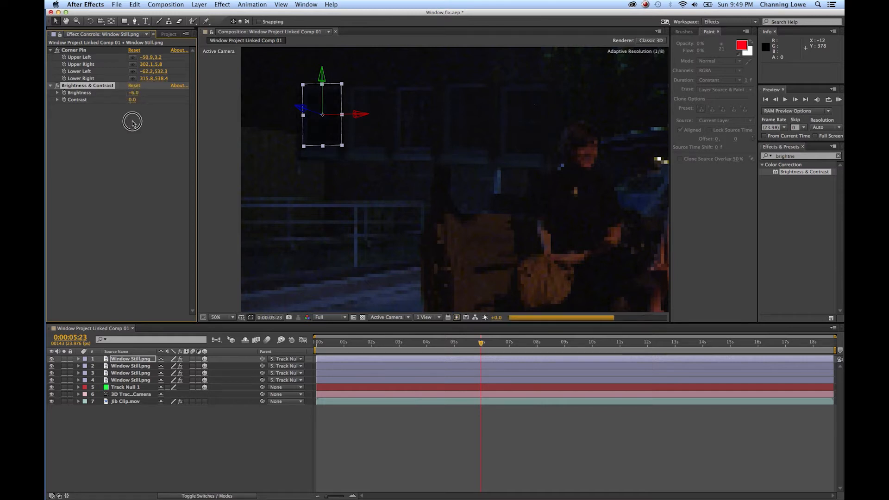
click(225, 463)
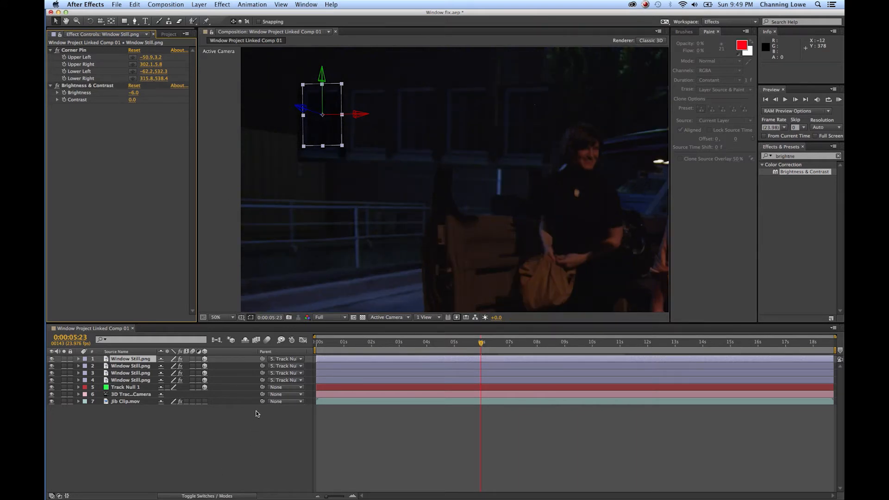
click(246, 429)
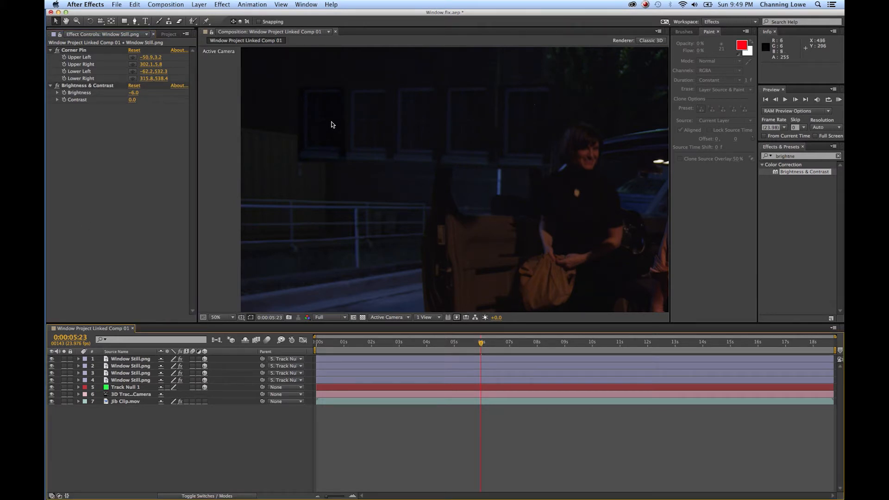
drag(132, 103, 125, 100)
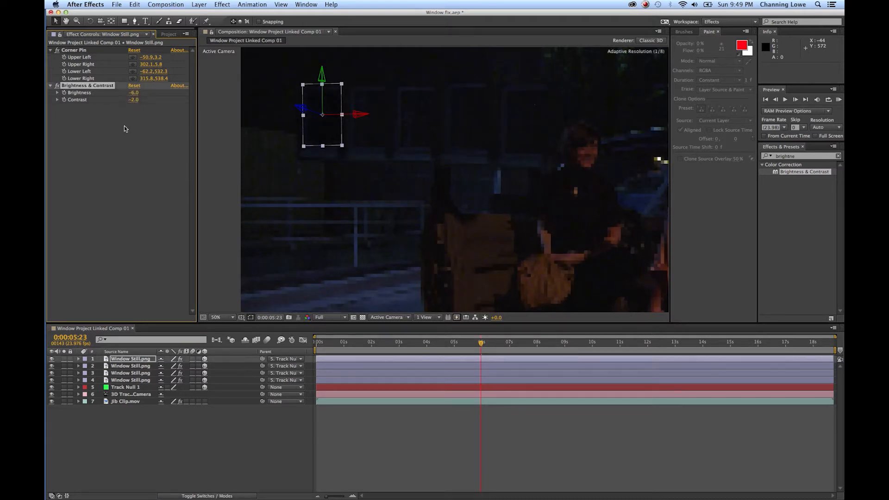
click(202, 458)
click(208, 453)
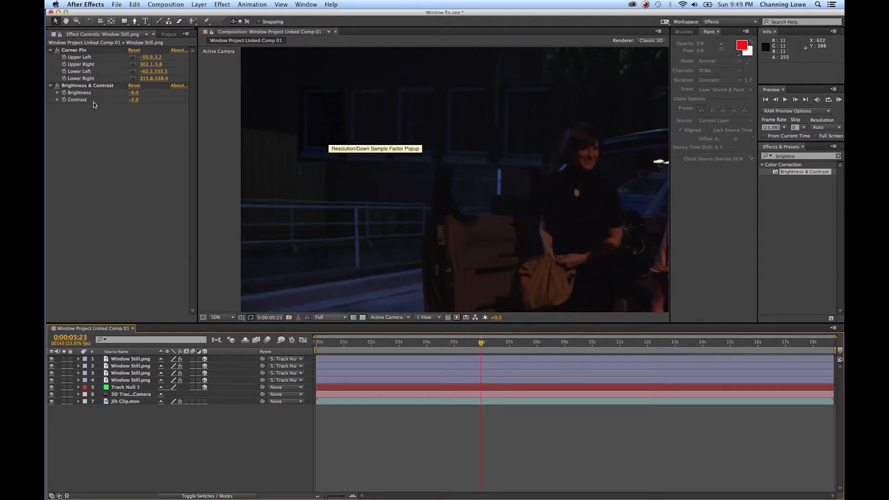
click(92, 87)
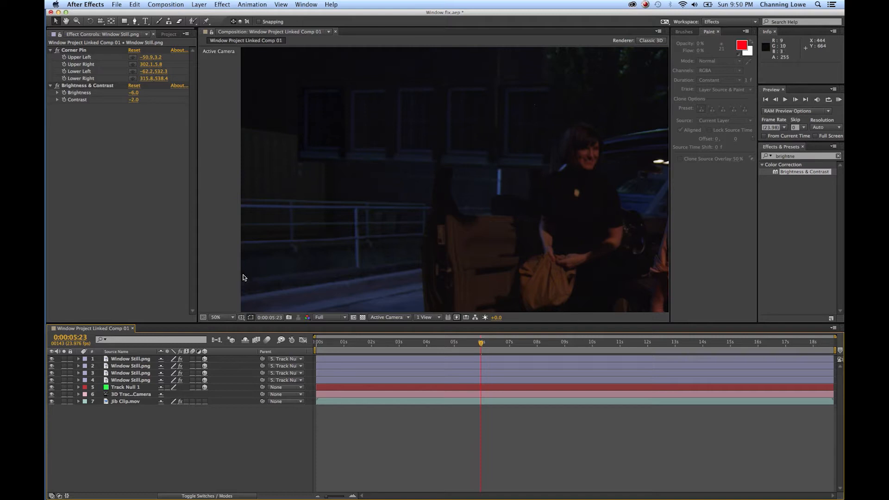
- Add Brightness & Contrast to the second Window Still.png layer, with brightness -4 and contrast -2
click(123, 360)
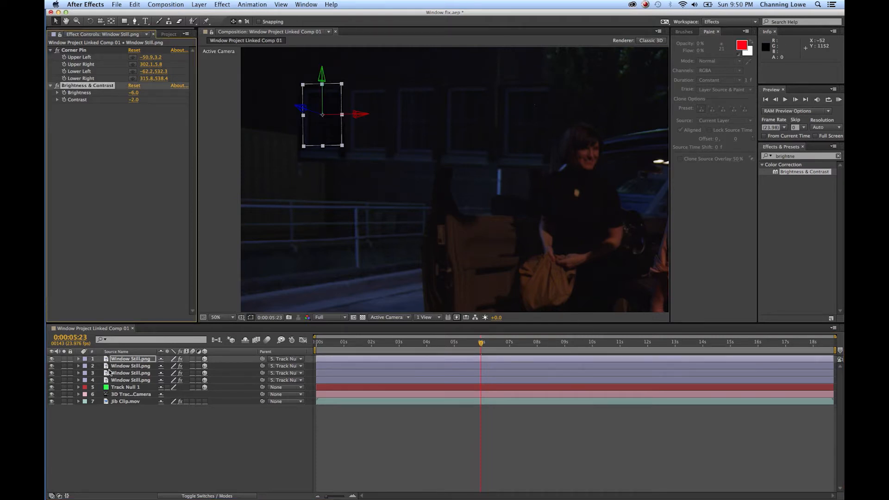
click(109, 366)
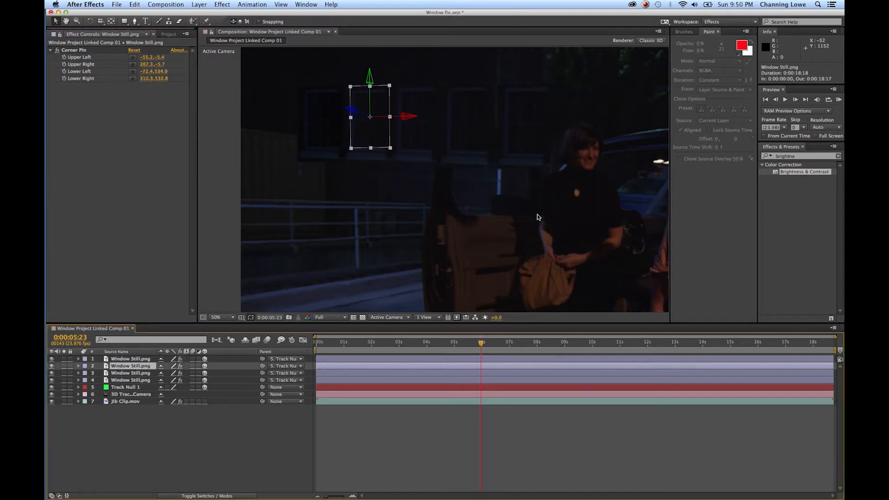
drag(782, 174, 378, 143)
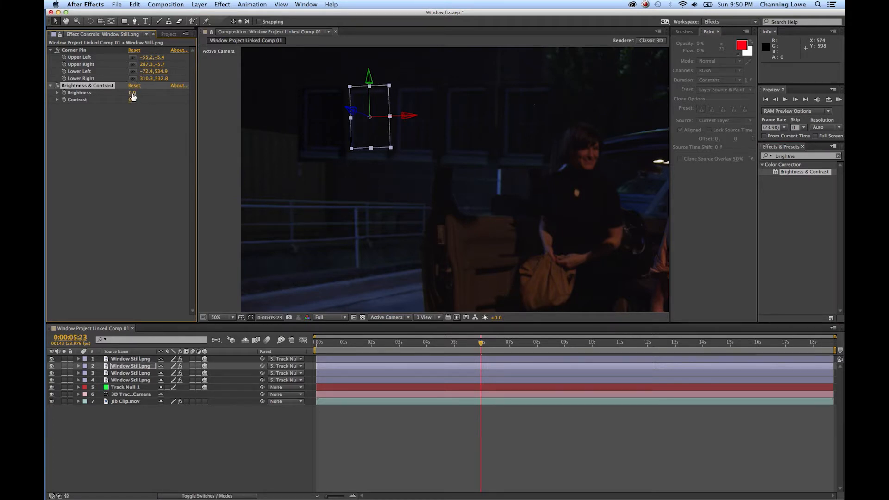
key(minus)
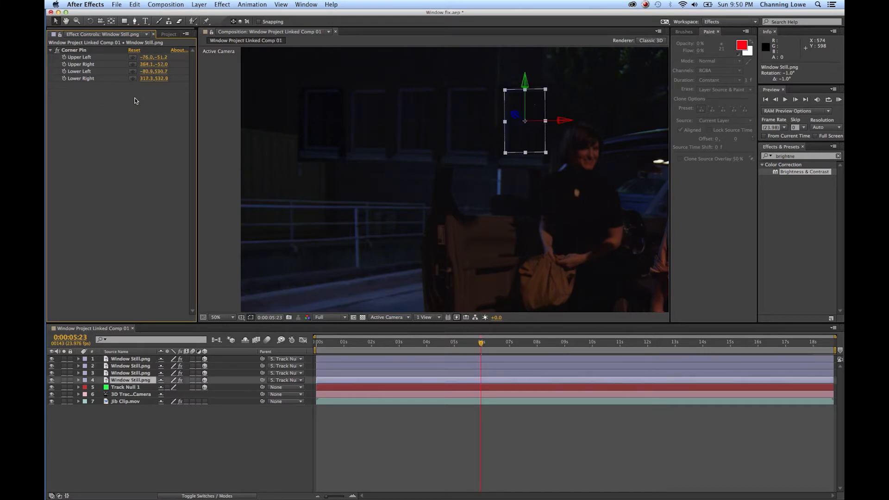
click(133, 93)
text(-4)
key(Return)
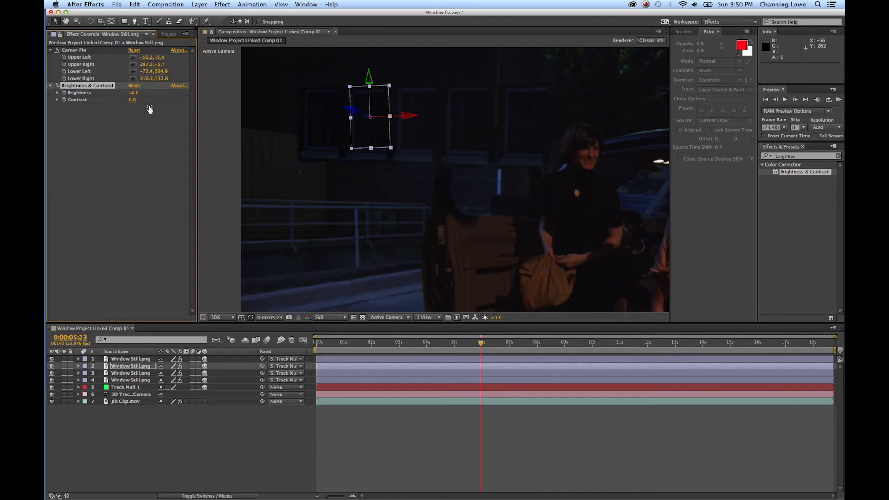
click(147, 105)
key(Return)
click(179, 420)
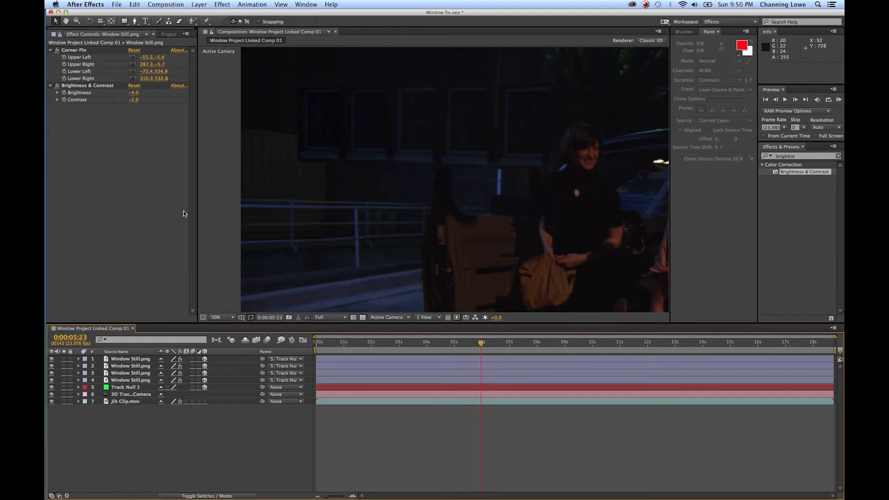
- Duplicate the Jib Clip.mov layer and move the copy to the top of the layer stack
key(shift+slash)
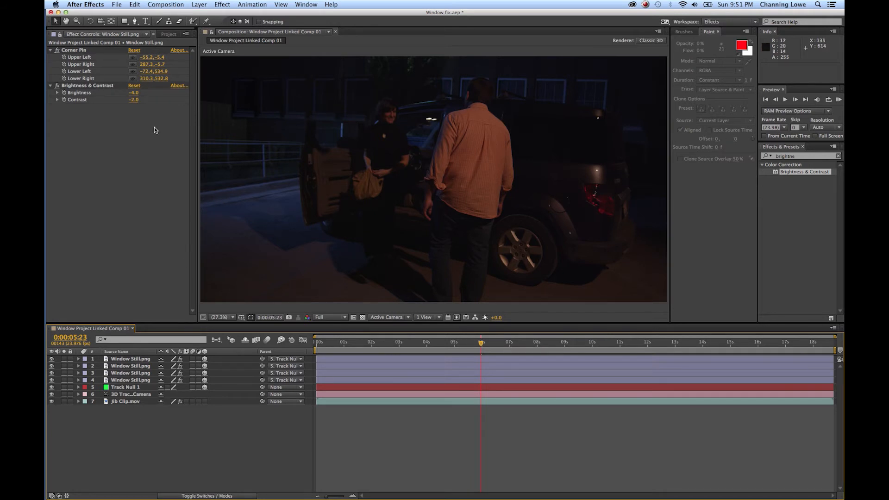
click(121, 401)
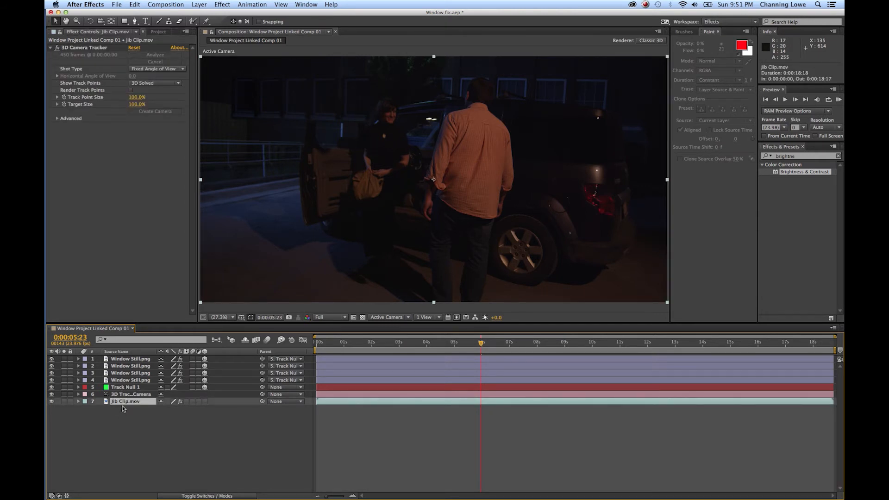
key(super+d)
drag(114, 402, 126, 358)
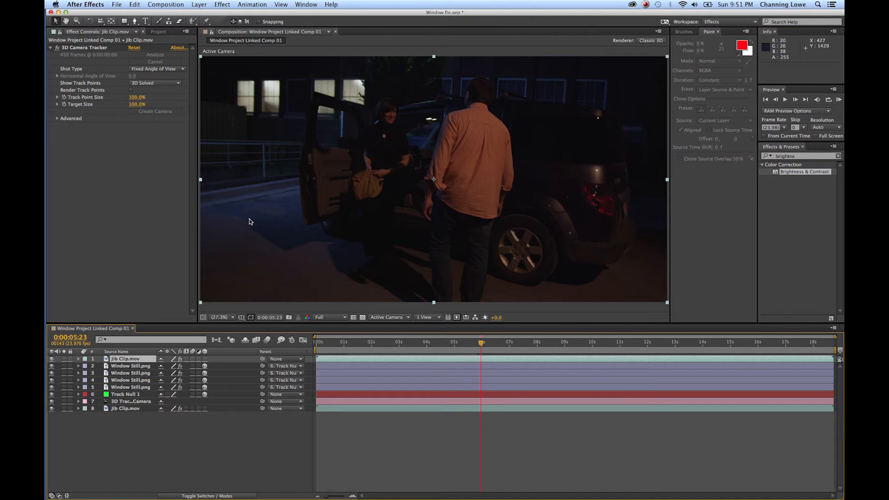
- At 0:00:06:09, draw a closed four-point Pen mask on the top Jib Clip.mov around the dark wall corner overlapping the window
click(367, 346)
key(KP_0)
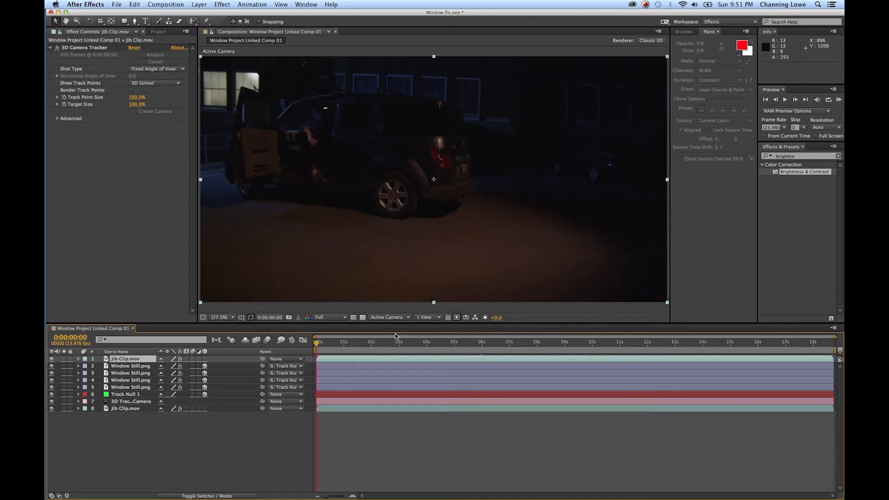
drag(389, 344, 492, 348)
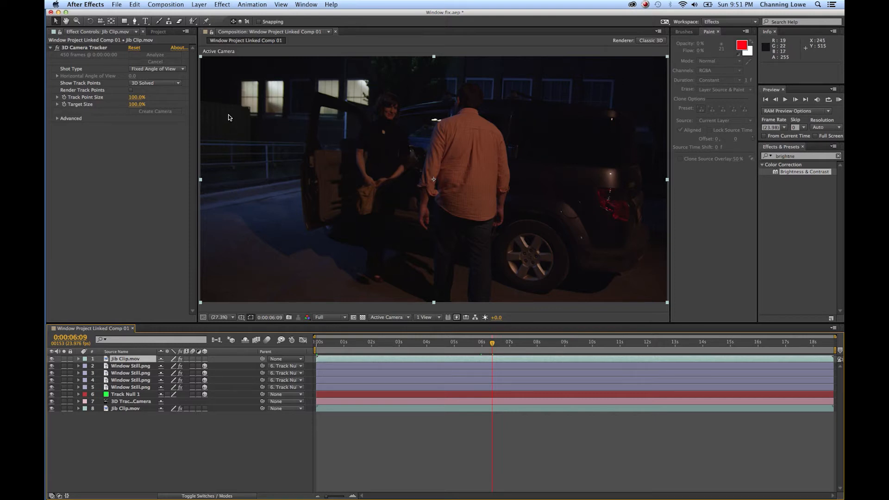
scroll(229, 115, up, 4)
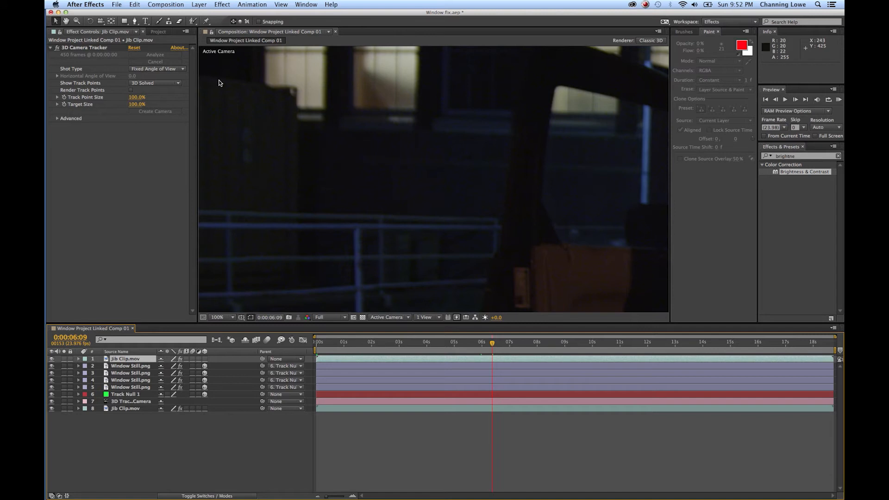
click(134, 21)
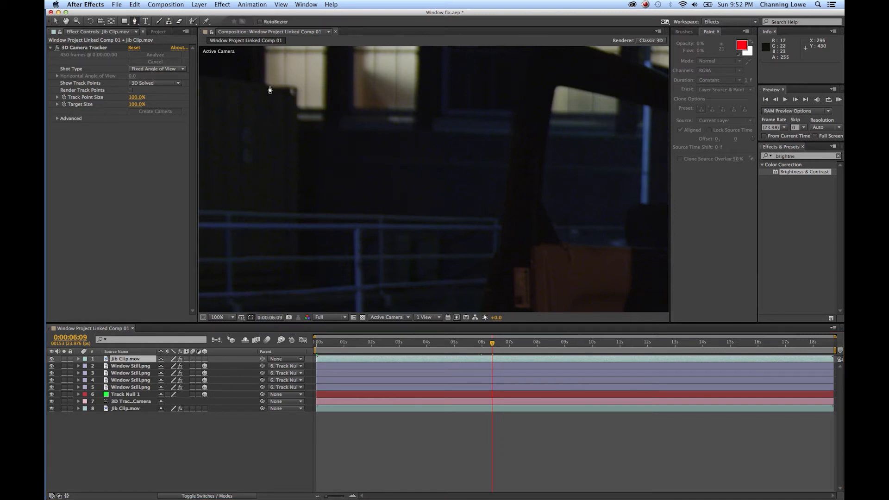
click(294, 88)
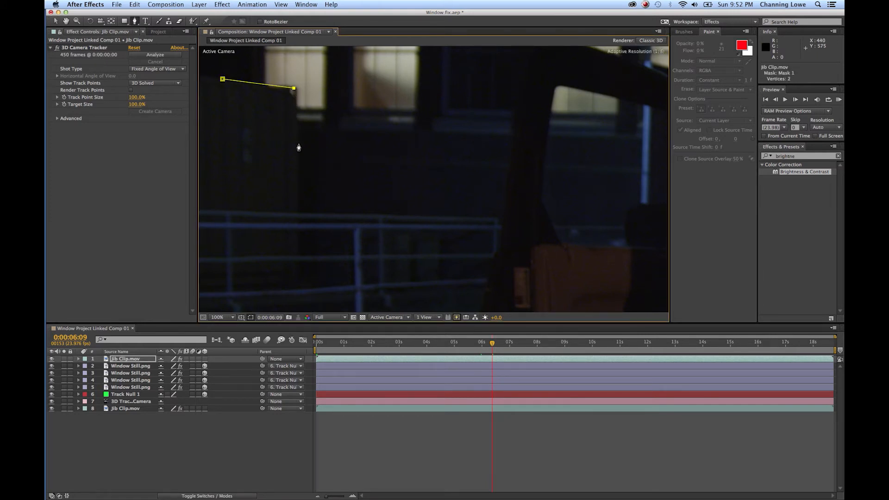
click(296, 162)
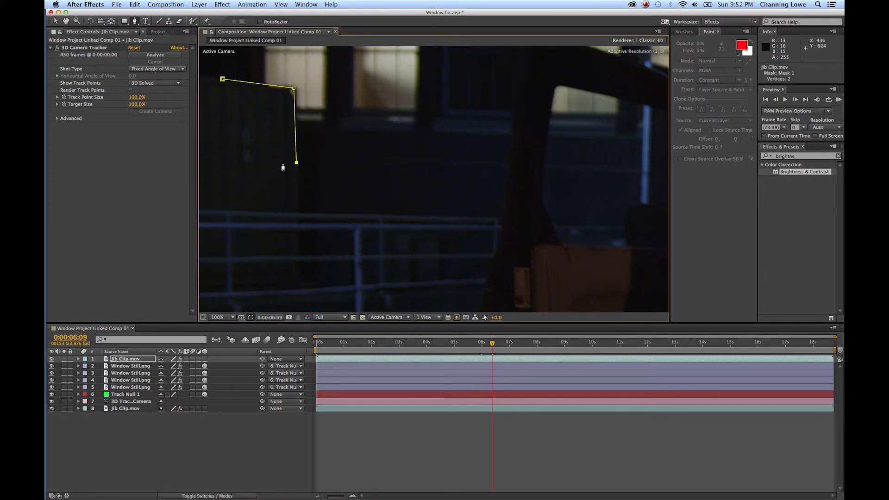
click(217, 155)
click(223, 79)
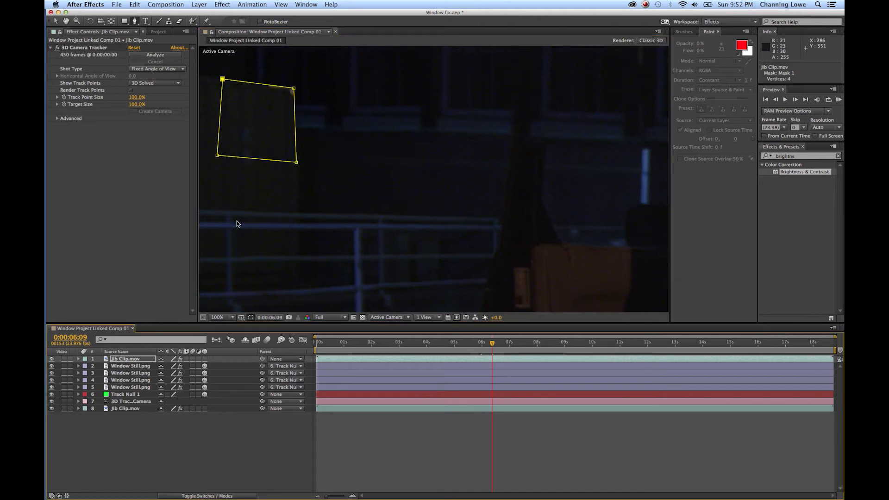
key(v)
- Hide the original Jib Clip.mov, Track Null 1 and the lower three Window Still.png layers to isolate the masked wall patch over one window
click(51, 409)
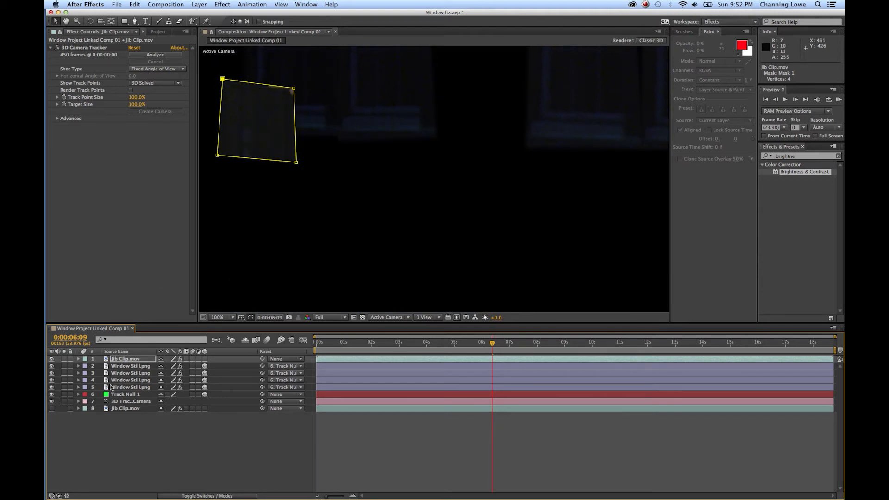
click(51, 409)
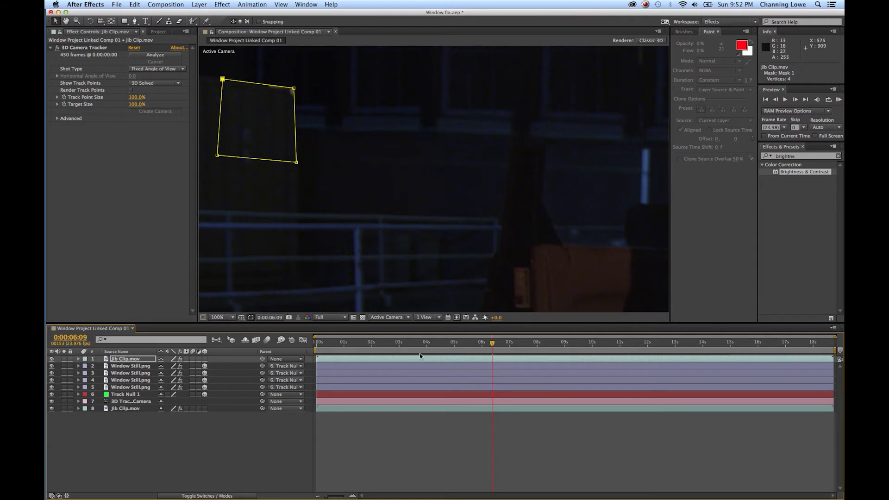
click(78, 359)
click(51, 388)
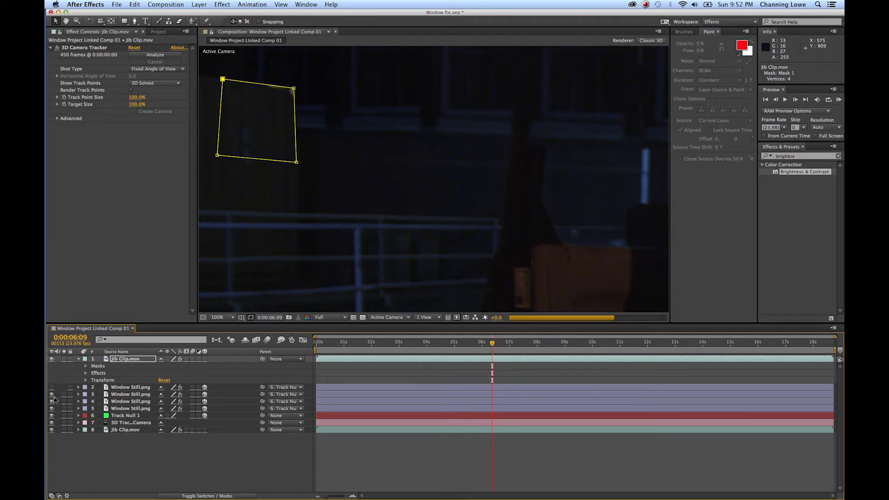
click(51, 401)
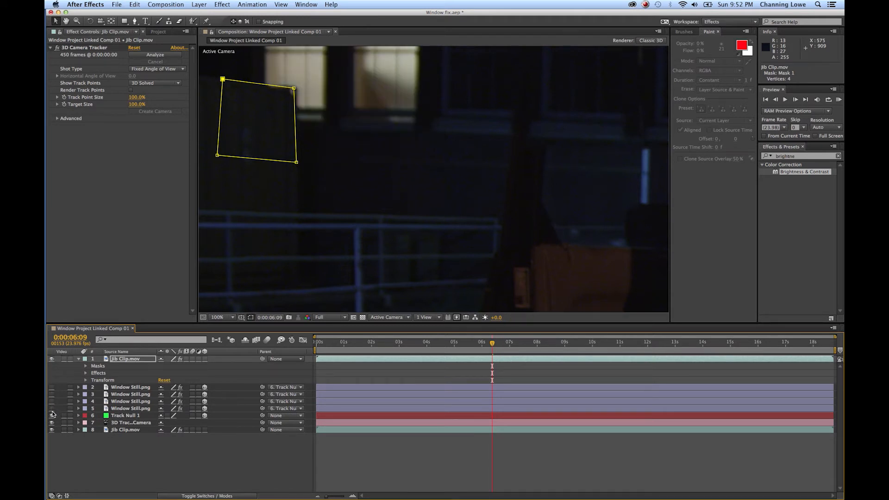
click(52, 423)
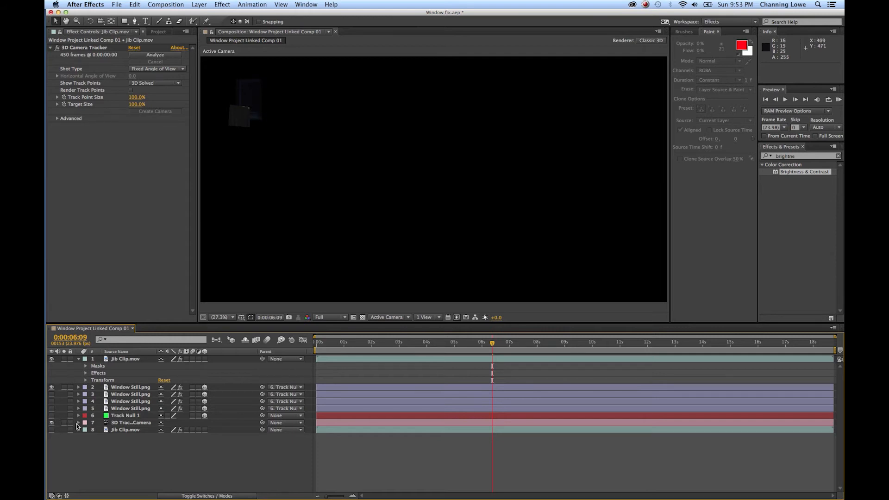
click(52, 422)
click(51, 423)
scroll(243, 115, up, 4)
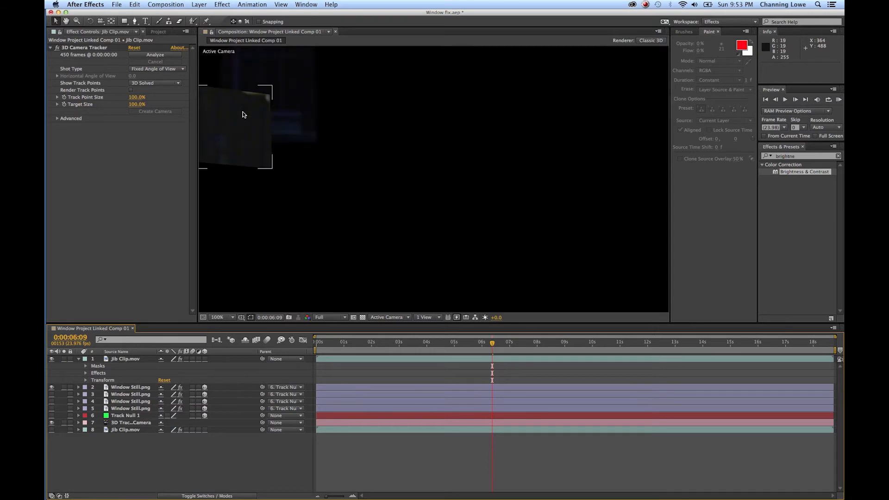
scroll(243, 115, up, 2)
key(space)
drag(246, 81, 353, 145)
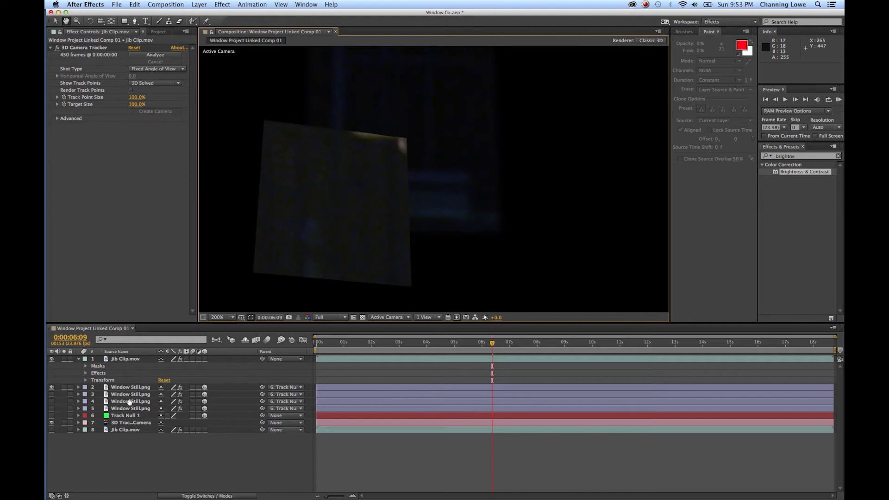
- Select the mask on the top Jib Clip.mov and nudge its upper-right vertex slightly inward from the bright window edge
click(98, 367)
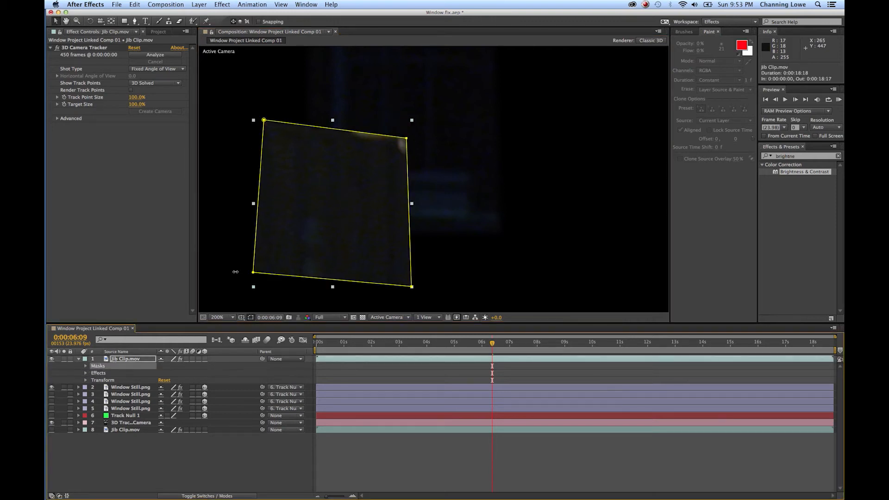
click(399, 140)
click(406, 139)
mouse_move(406, 139)
mouse_down()
mouse_move(397, 142)
mouse_move(404, 138)
mouse_up()
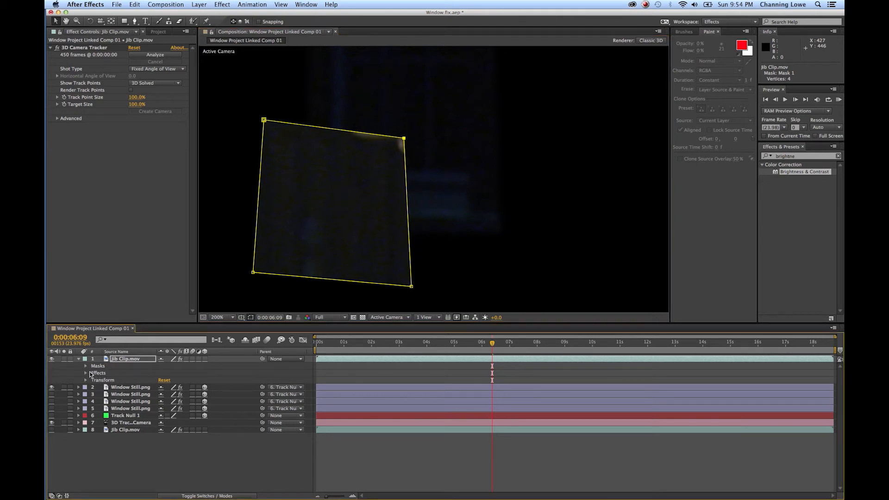
- Reveal Mask 1's properties on the top Jib Clip.mov and start keyframing Mask Path at 0:00:06:09
click(86, 365)
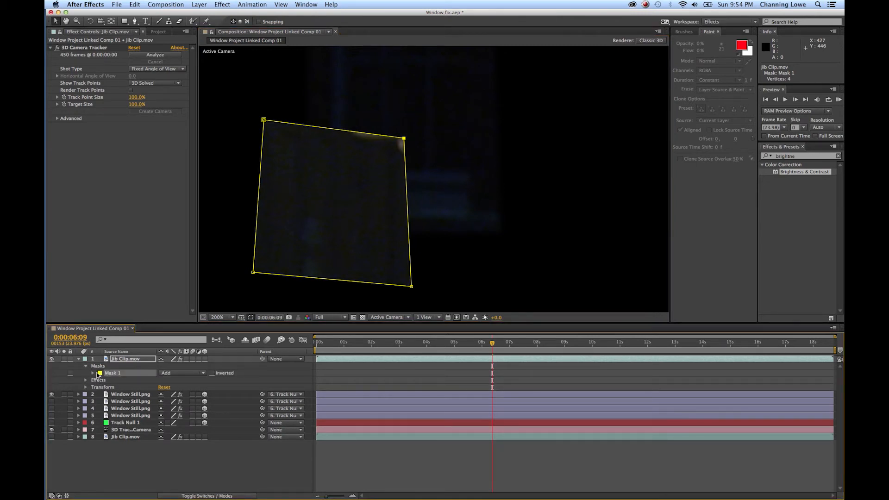
click(93, 373)
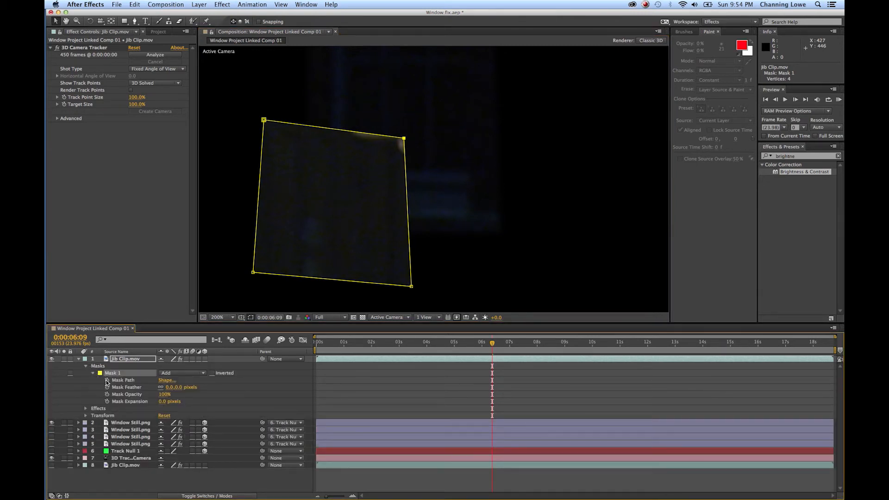
click(107, 380)
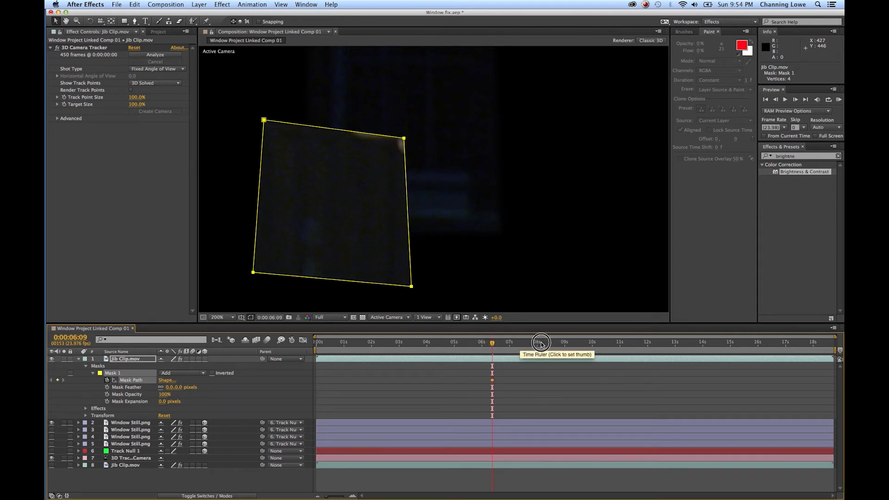
- At 0:00:09:12, keyframe Mask 1 by shifting it slightly down and fitting its two upper vertices to the wall's top edge
click(578, 342)
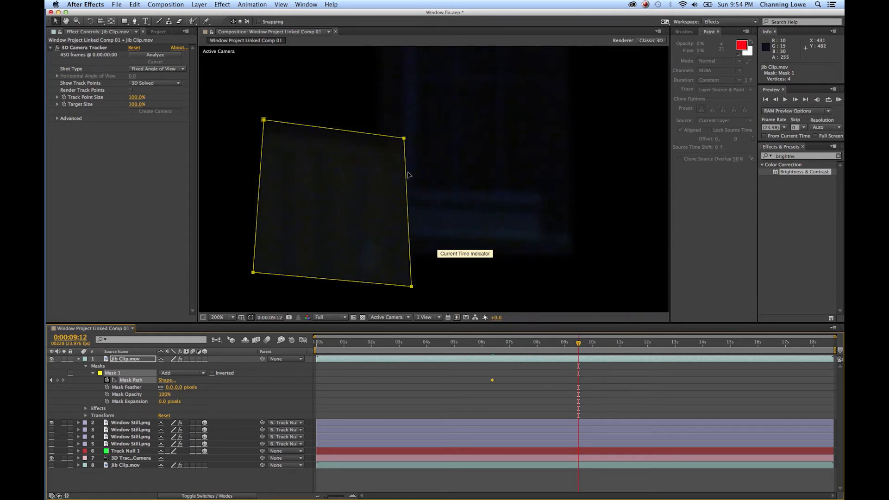
click(403, 138)
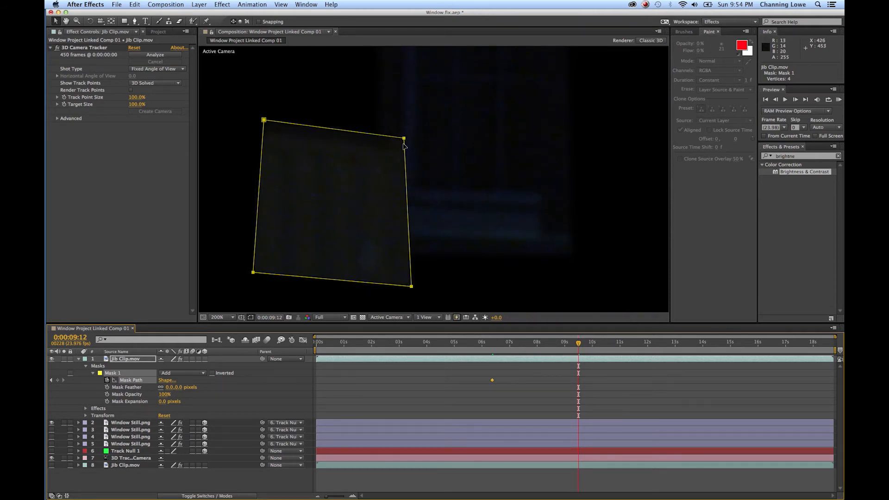
key(super+a)
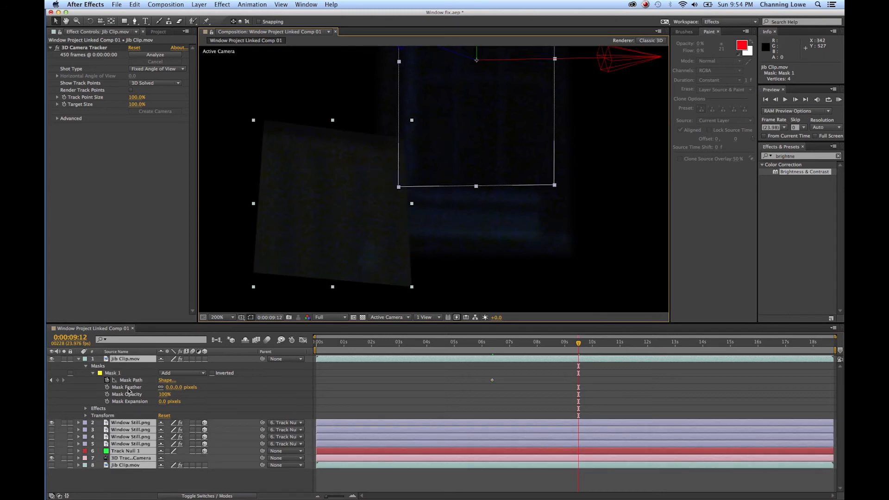
click(113, 374)
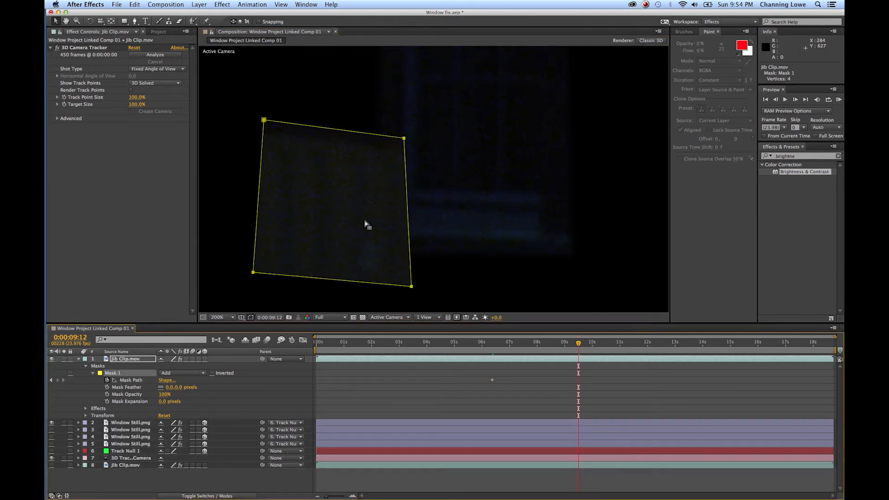
drag(403, 139, 404, 142)
click(388, 160)
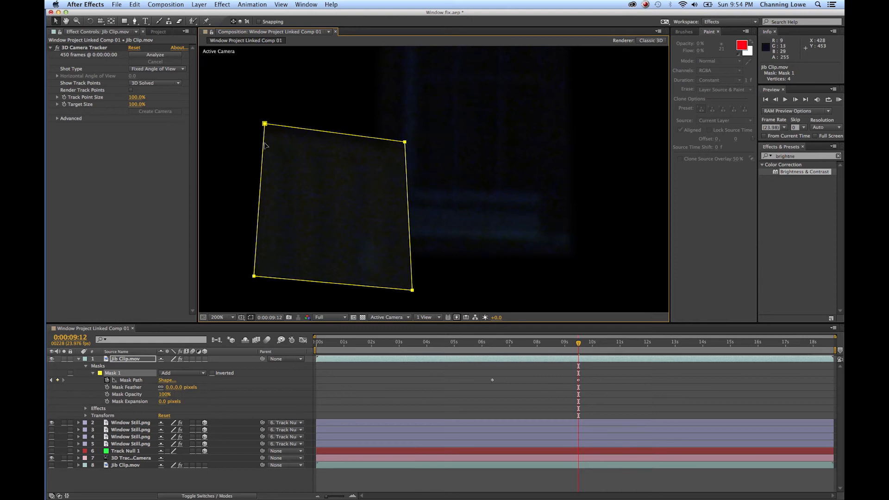
drag(405, 142, 405, 145)
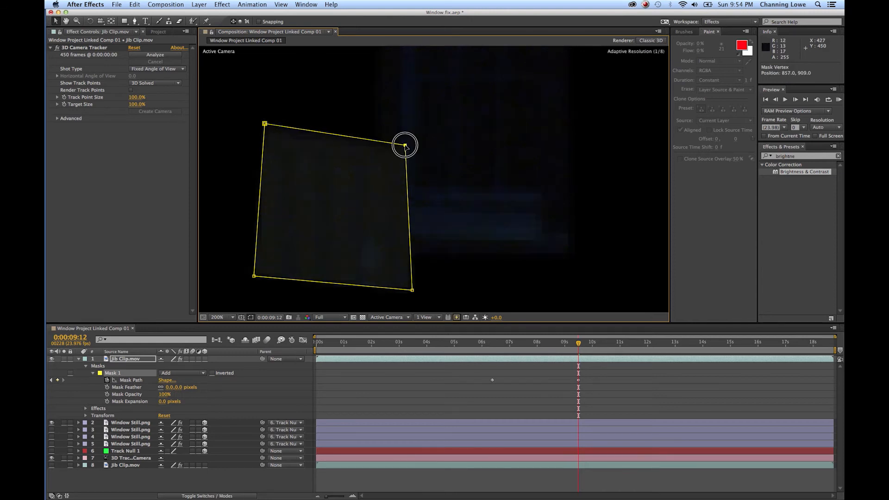
click(264, 124)
drag(262, 127, 260, 126)
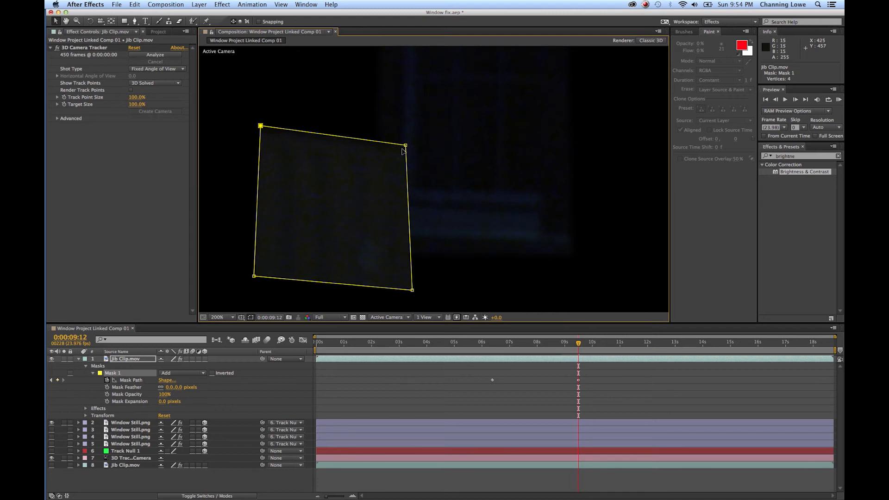
click(405, 146)
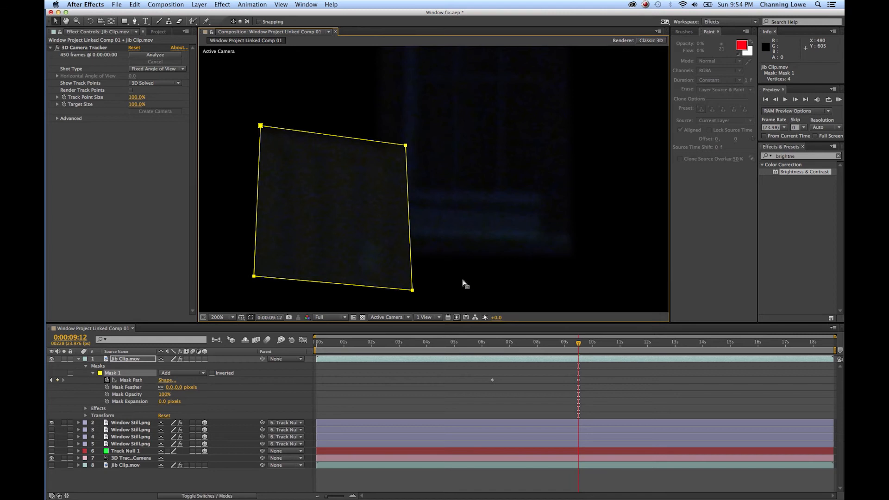
- At 0:00:09:20, keyframe Mask 1 by moving the whole shape slightly down and right to follow the wall corner
key(Page_Down)
key(Page_Down)
key(Page_Down)
key(Page_Down)
key(Page_Down)
key(Page_Down)
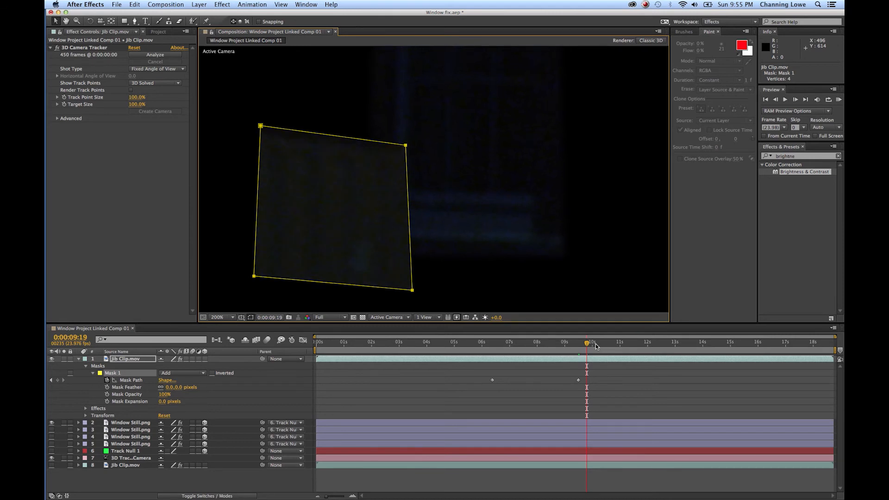
key(space)
key(space)
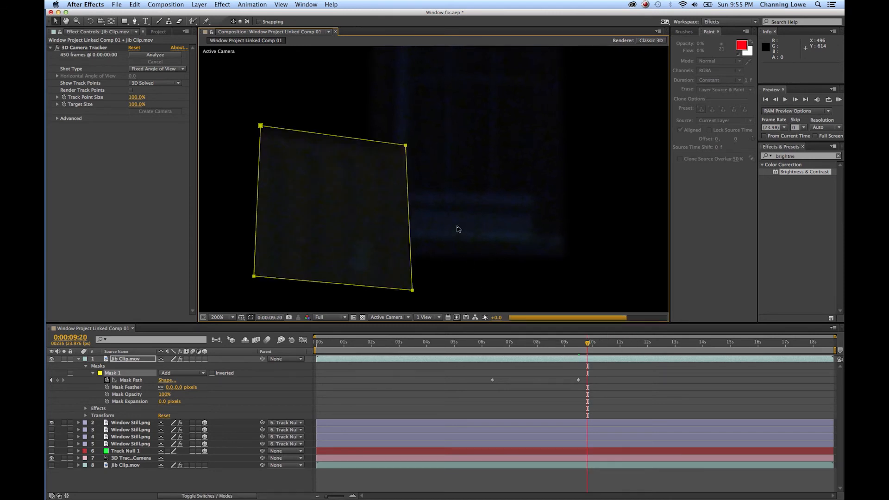
click(405, 146)
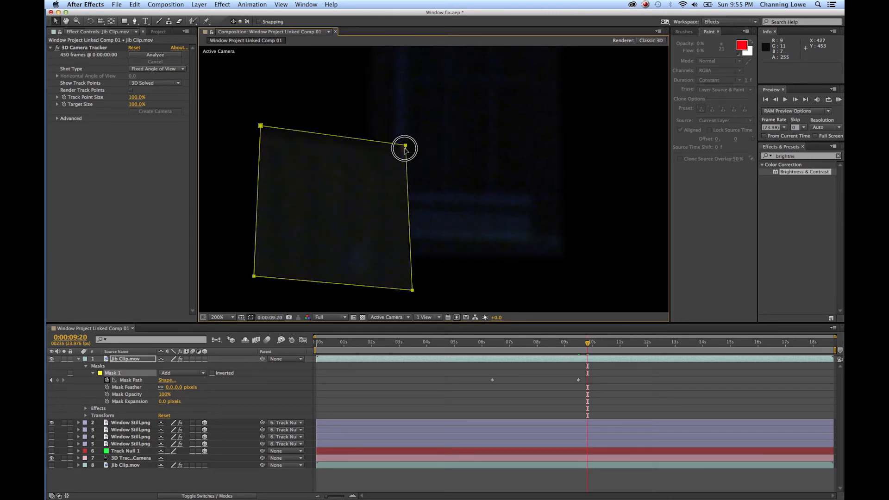
mouse_move(404, 152)
mouse_down()
mouse_move(435, 148)
mouse_move(409, 153)
mouse_up()
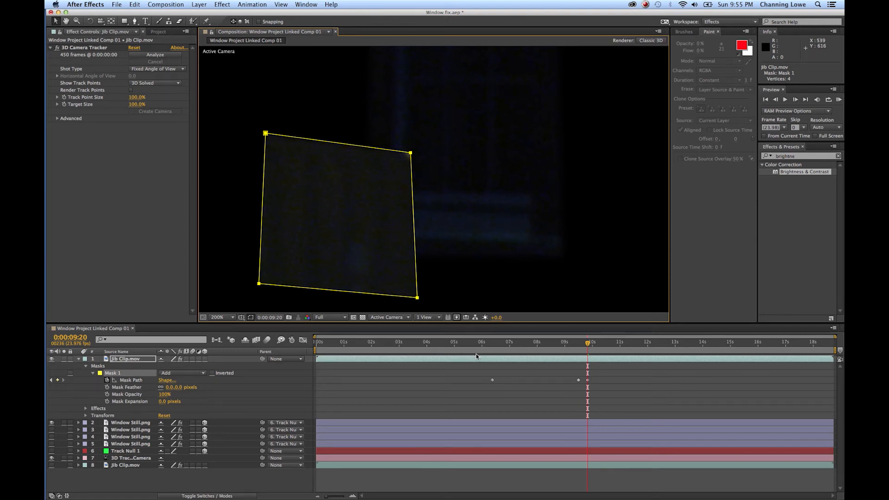
- At 0:00:05:08, keyframe Mask 1 by moving the whole shape left until its right edge clears the lit window
click(541, 341)
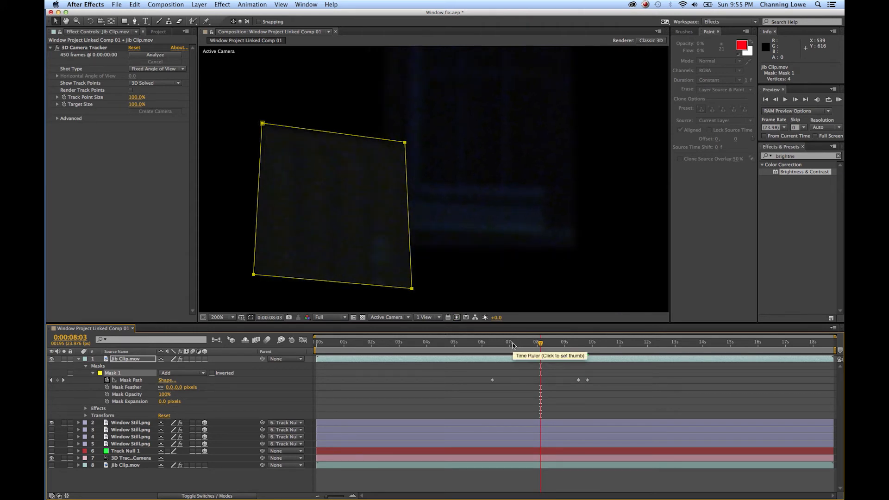
click(481, 342)
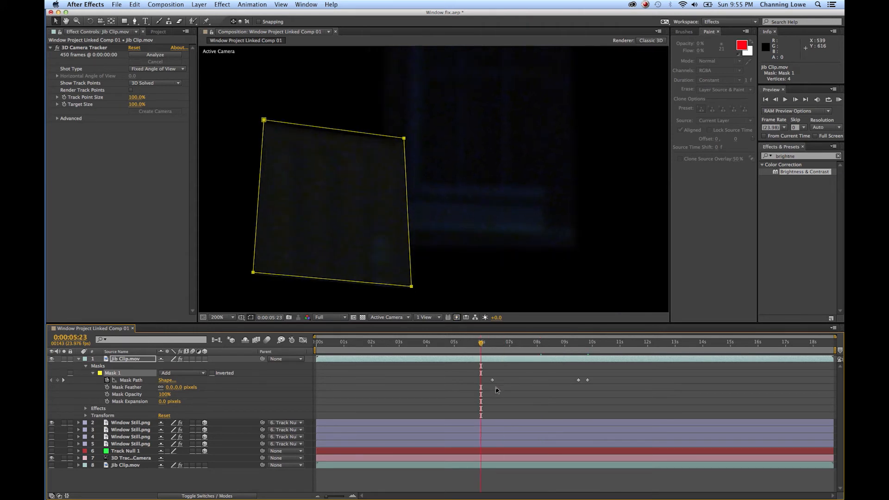
click(464, 342)
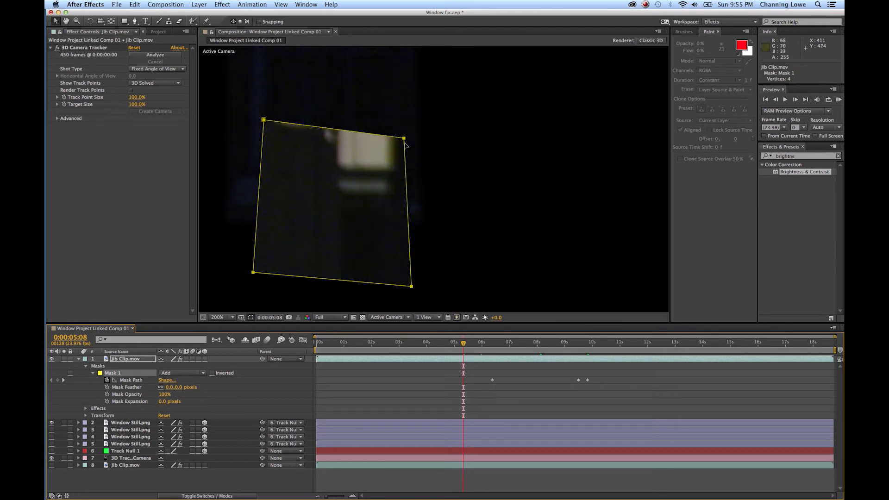
drag(405, 140, 335, 131)
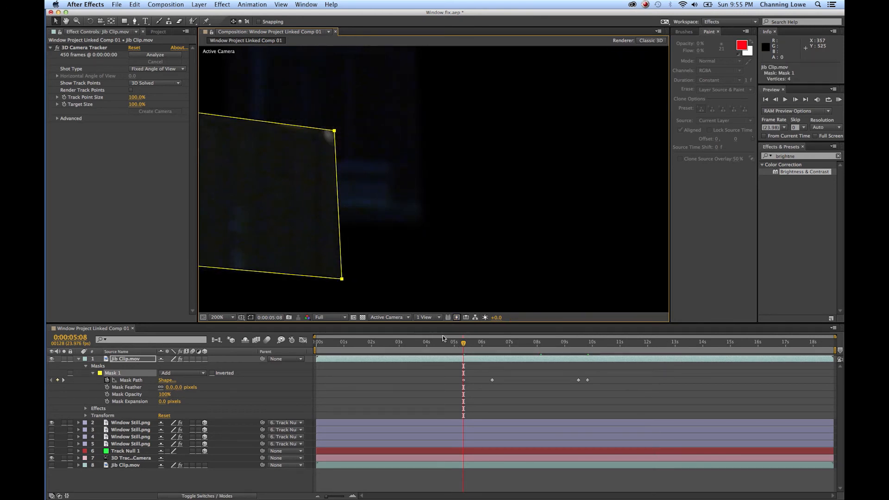
- At 0:00:07:02, set Mask 1's Mask Feather to 5.0 pixels on the top Jib Clip.mov
drag(464, 343, 511, 341)
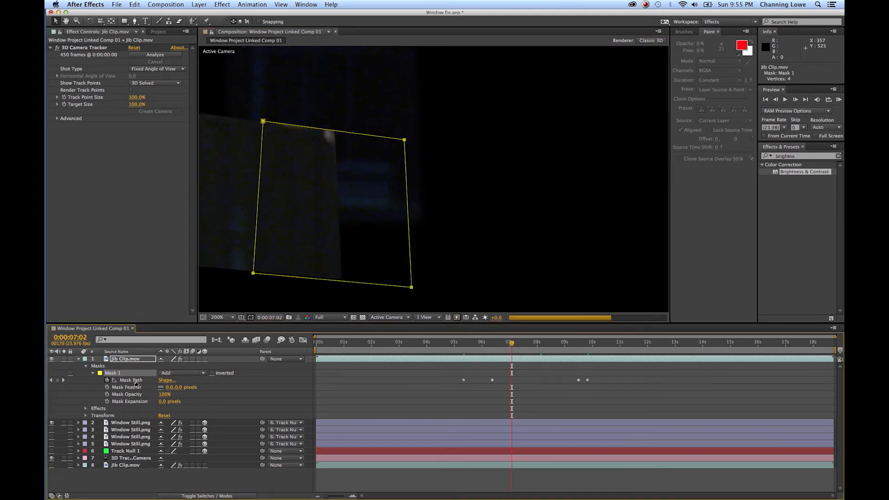
click(169, 391)
click(169, 390)
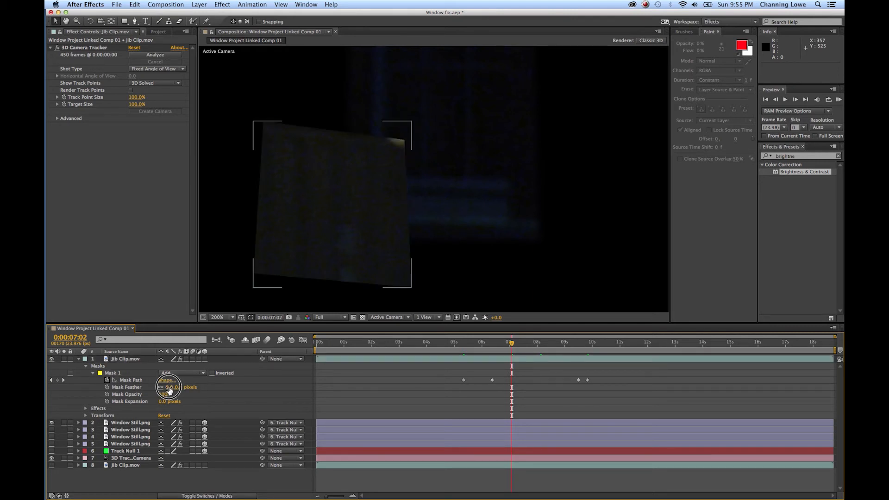
drag(169, 390, 174, 387)
click(89, 360)
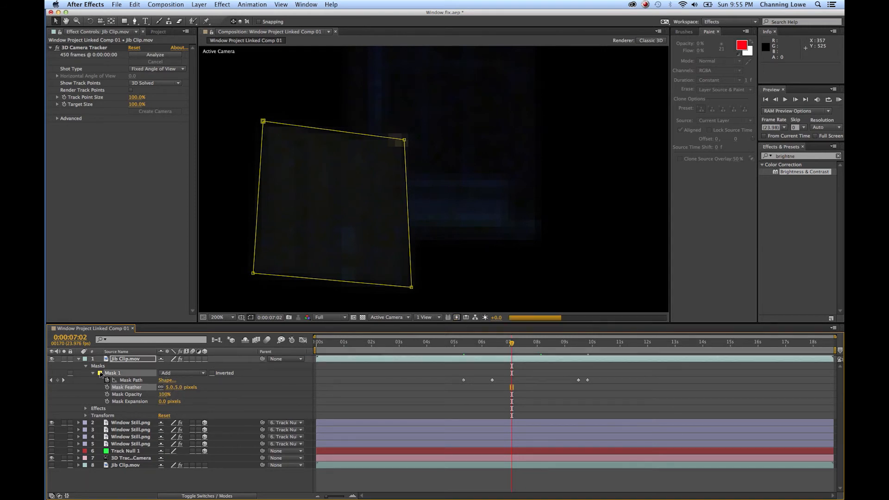
- Collapse the top Jib Clip.mov, show all hidden layers again and review the full-frame composite up to 0:00:08:00
click(79, 360)
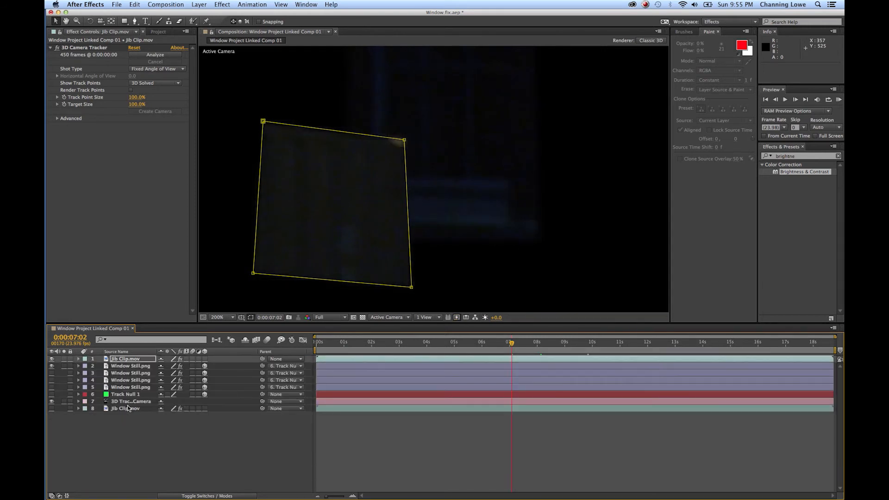
click(52, 408)
click(52, 394)
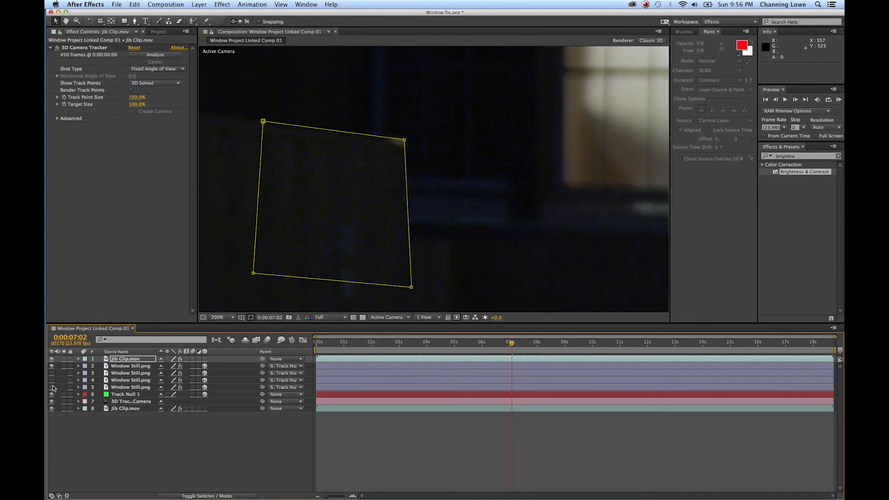
click(52, 380)
click(52, 372)
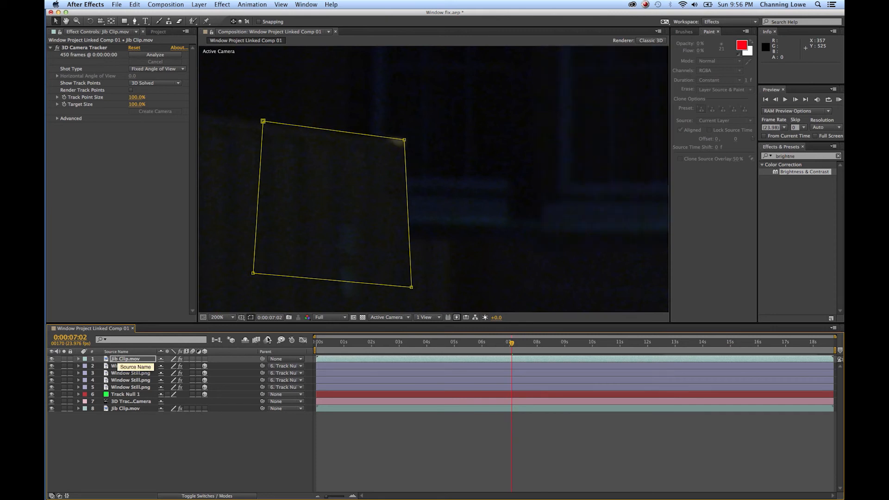
key(shift+slash)
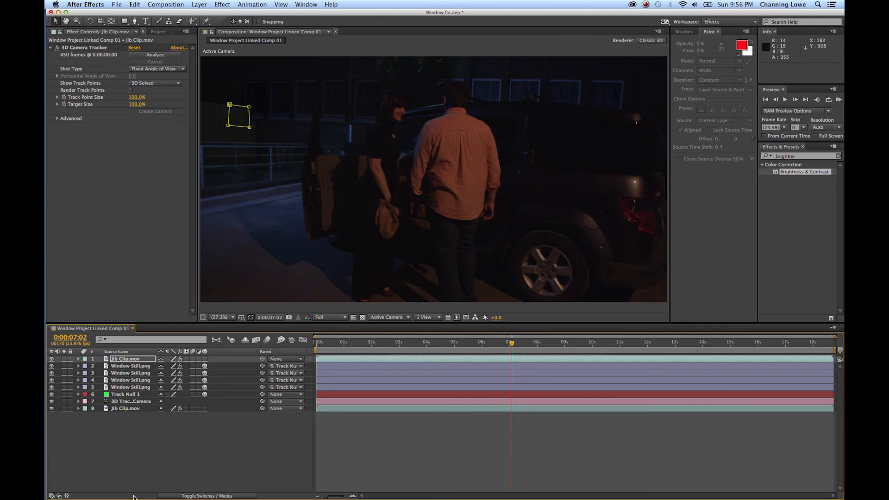
click(244, 309)
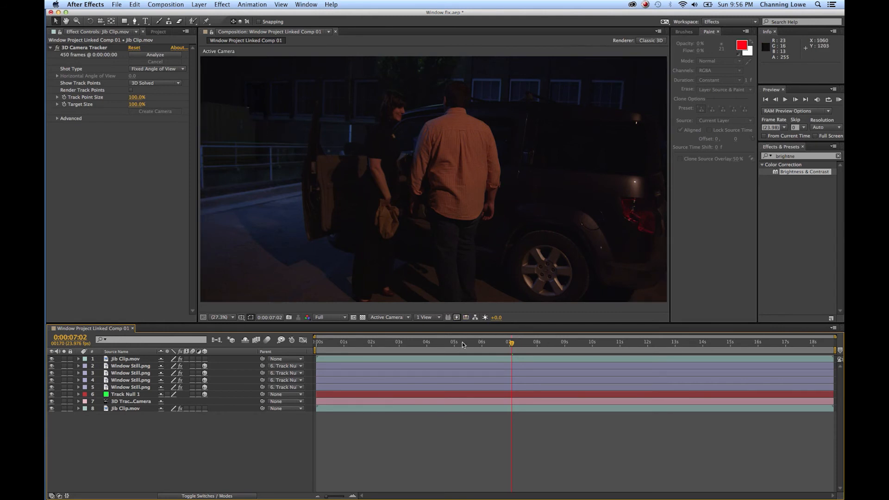
drag(463, 345, 537, 353)
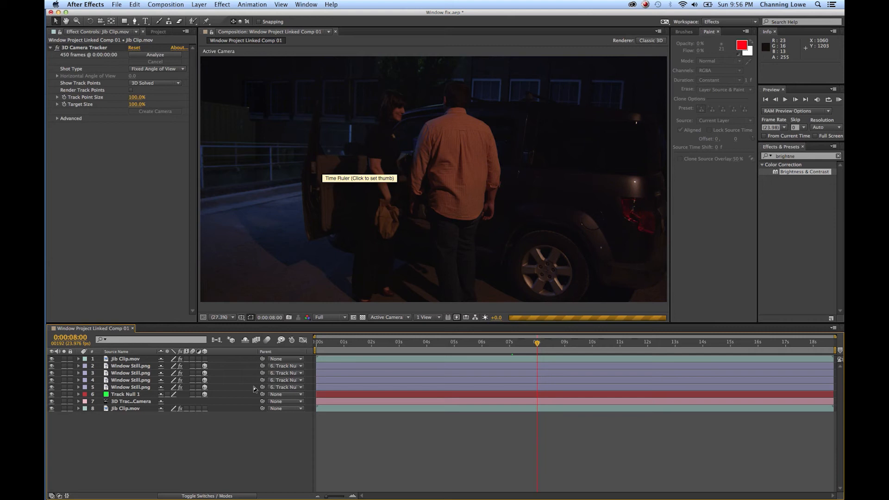
- Duplicate the original Jib Clip.mov at the bottom of the stack and move the copy above all other layers
click(125, 410)
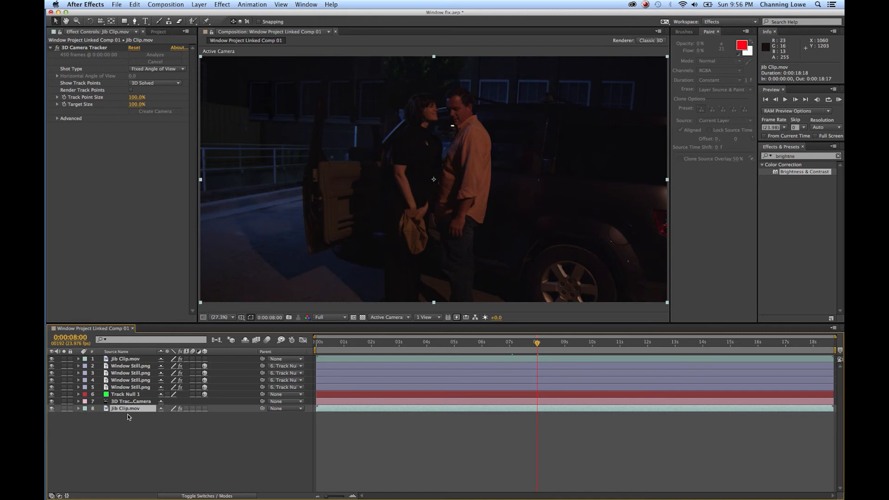
key(super+d)
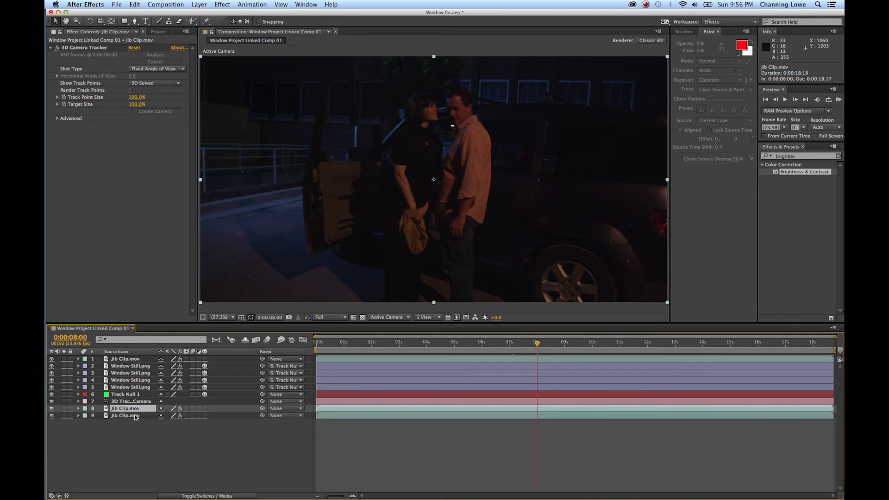
drag(126, 414, 129, 363)
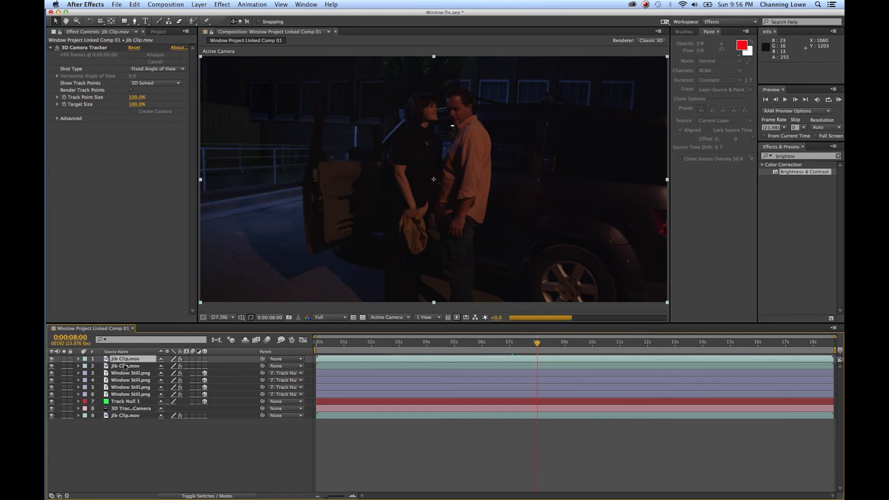
- Rename the already masked Jib Clip.mov copy in layer 2 to Corner of Garbage and the top copy to Car Door
click(121, 366)
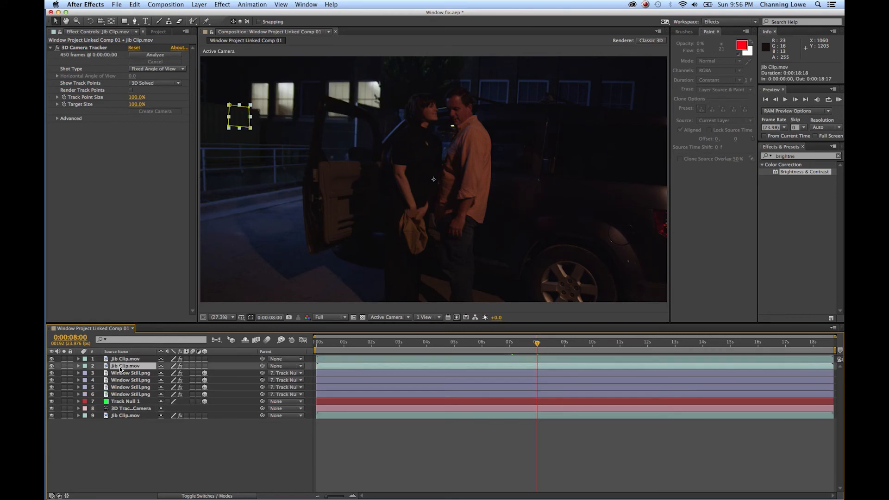
key(Return)
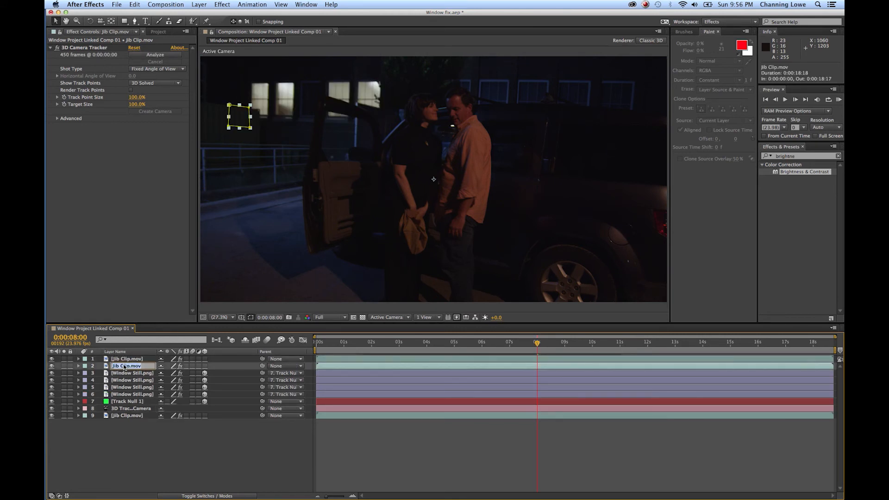
text(Corner of Garbage)
click(136, 360)
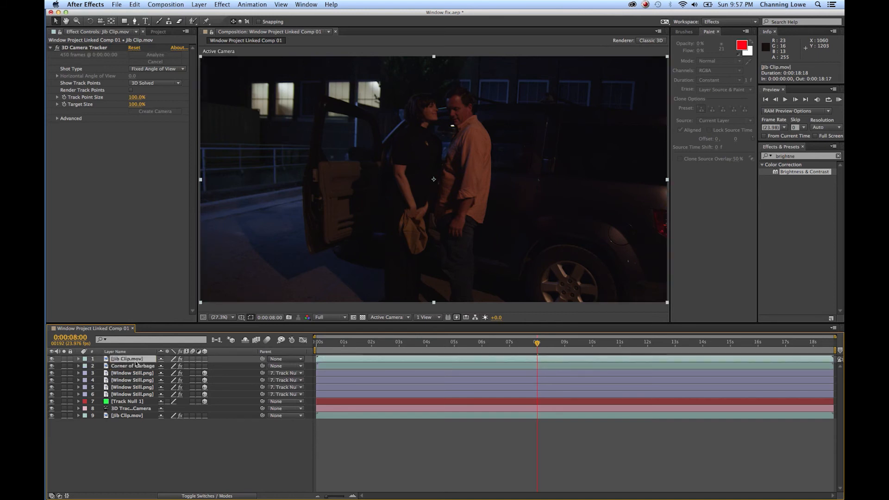
key(Return)
text(Car Door)
key(Return)
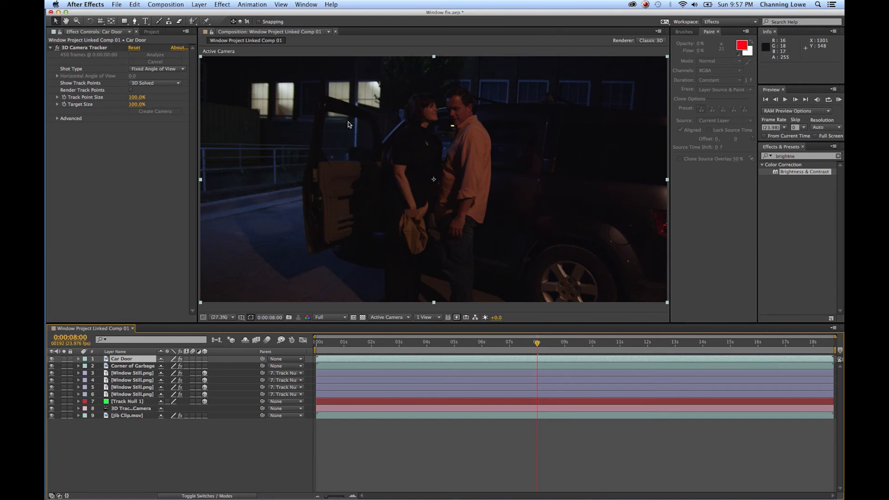
- At 0:00:08:00, start a Pen mask on Car Door, tracing the outer edge of the door's window frame across and down its right post
scroll(349, 121, up, 4)
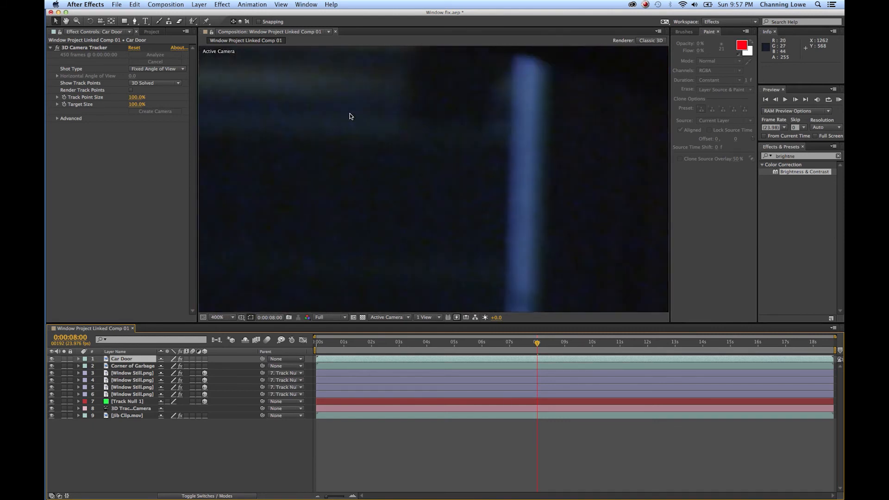
key(h)
drag(338, 91, 387, 131)
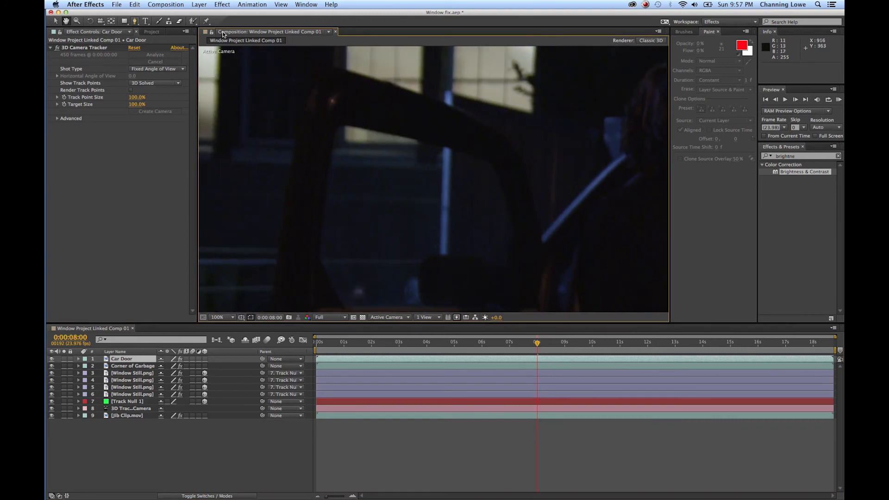
key(g)
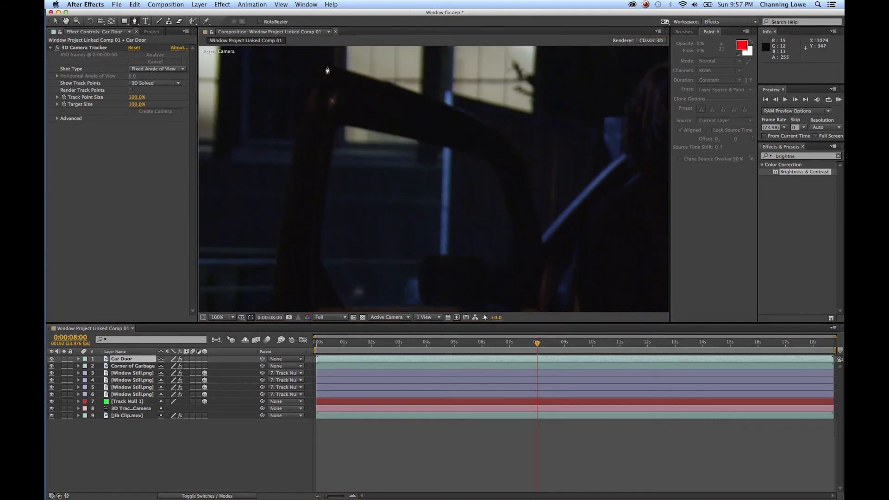
click(328, 67)
drag(502, 134, 521, 155)
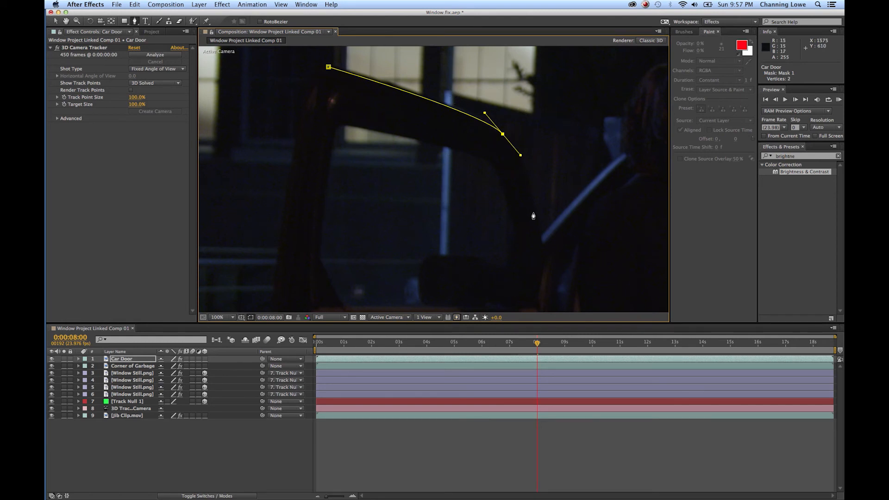
click(539, 228)
click(514, 259)
- Continue the Car Door mask along the inner edge of the window frame and down the inside of its left post
drag(494, 170, 481, 158)
drag(400, 137, 385, 132)
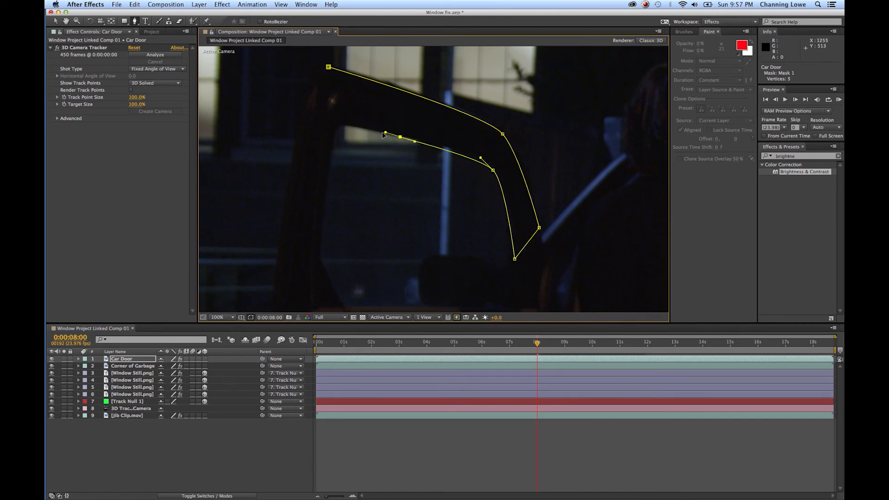
click(336, 126)
click(322, 268)
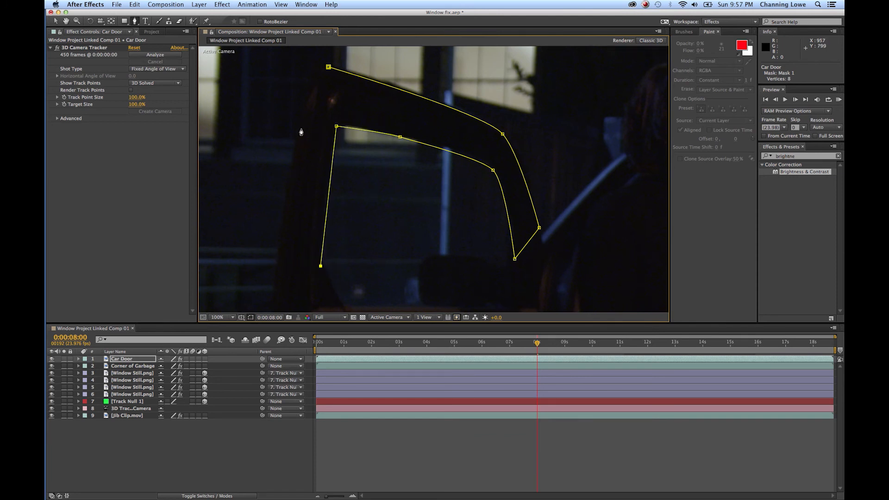
- Trace the outside of the left post up around the frame's corner and close the Car Door mask at its starting point
drag(308, 91, 313, 84)
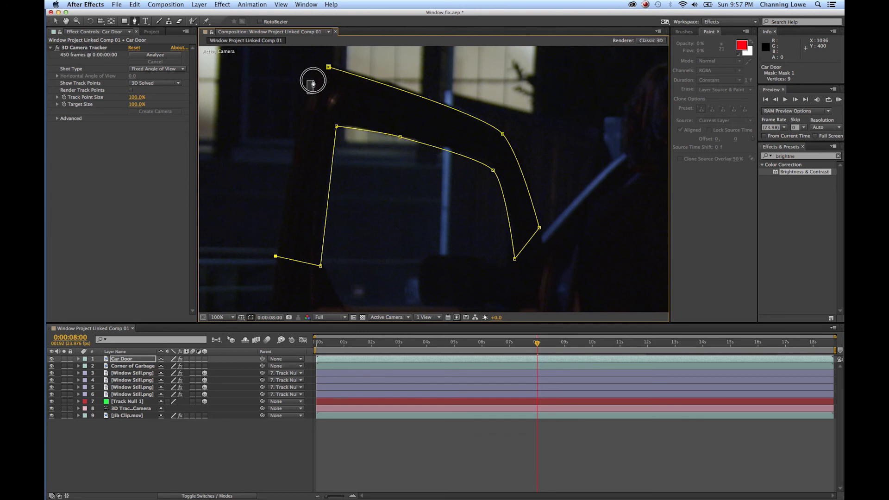
click(307, 96)
key(ctrl+z)
click(275, 266)
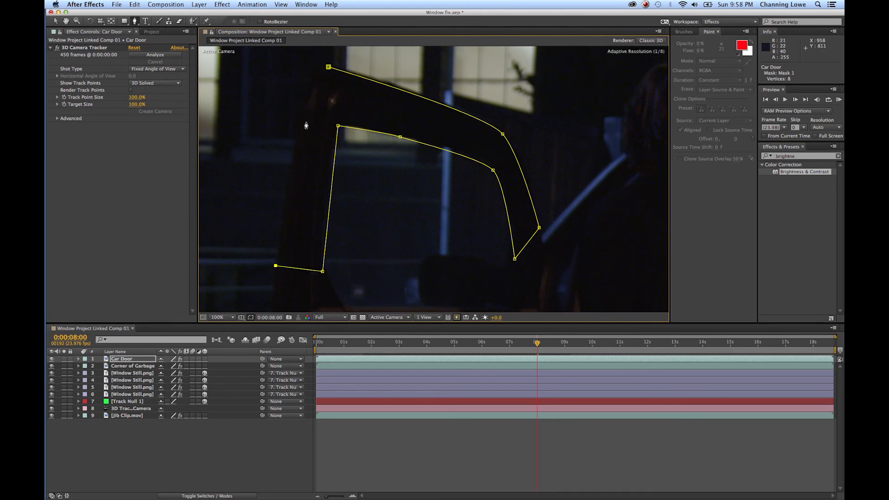
drag(308, 96, 317, 81)
click(328, 67)
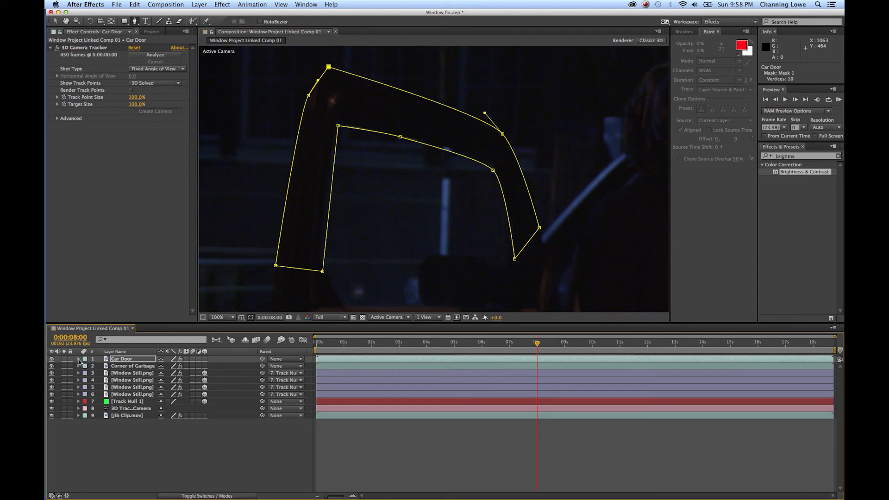
- Keyframe Mask 1's Mask Path at 0:00:08:00, and at 0:00:09:14 move the whole mask slightly up and left to follow the door frame
click(79, 359)
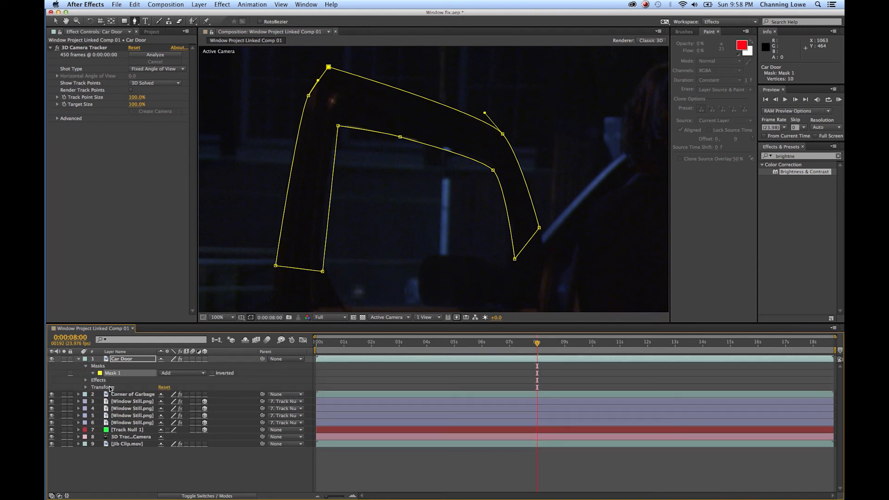
click(107, 380)
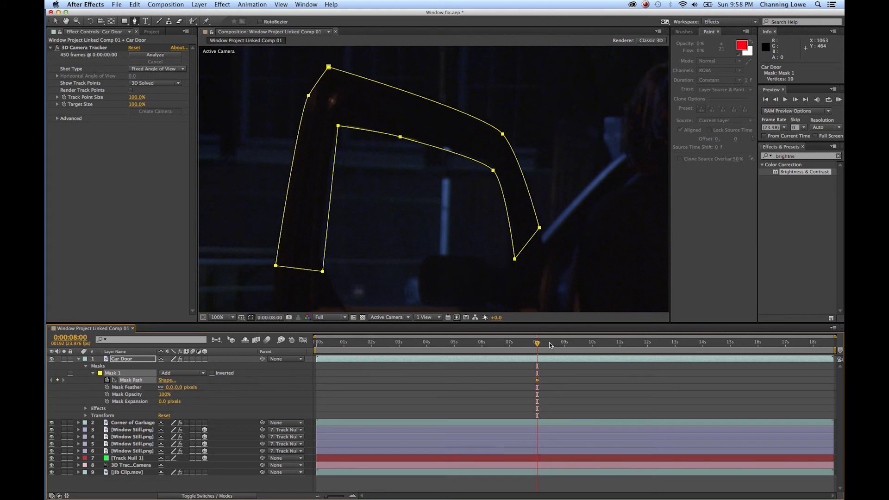
drag(549, 342, 595, 348)
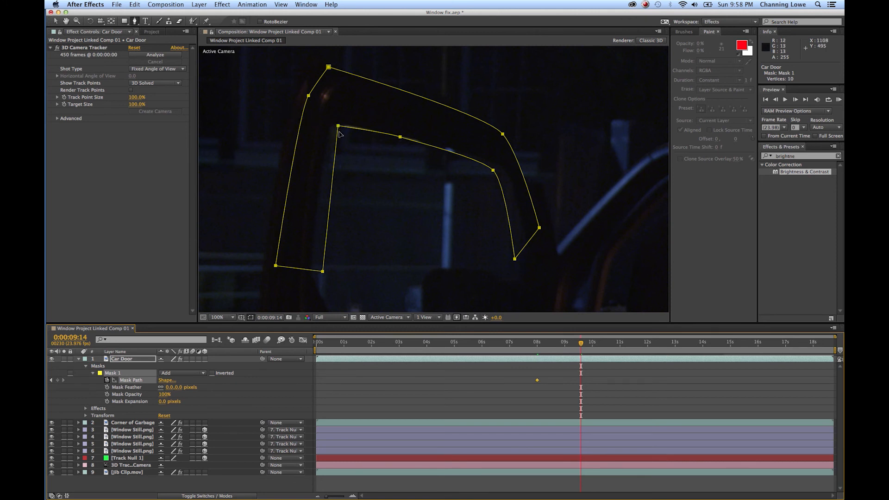
key(v)
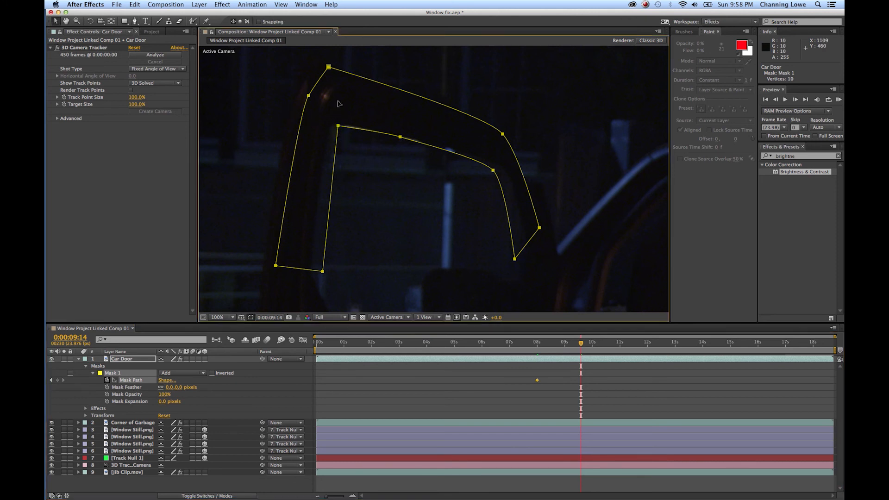
click(325, 64)
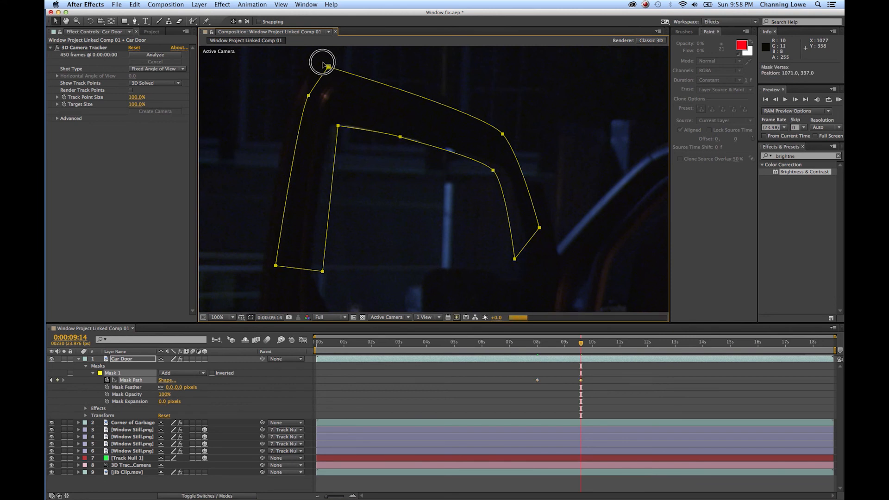
drag(324, 65, 321, 62)
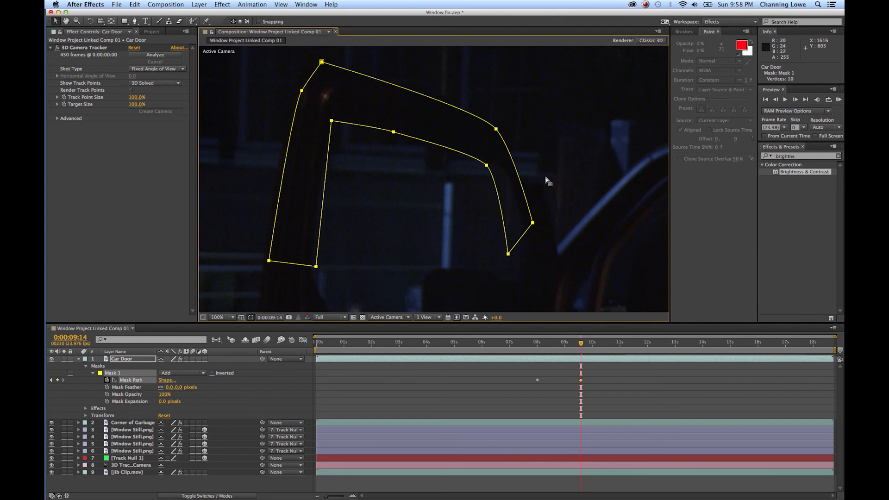
- At 0:00:09:14, reshape the right arm of Mask 1 by moving its outer and inner vertices onto the door frame's curved post
key(super+t)
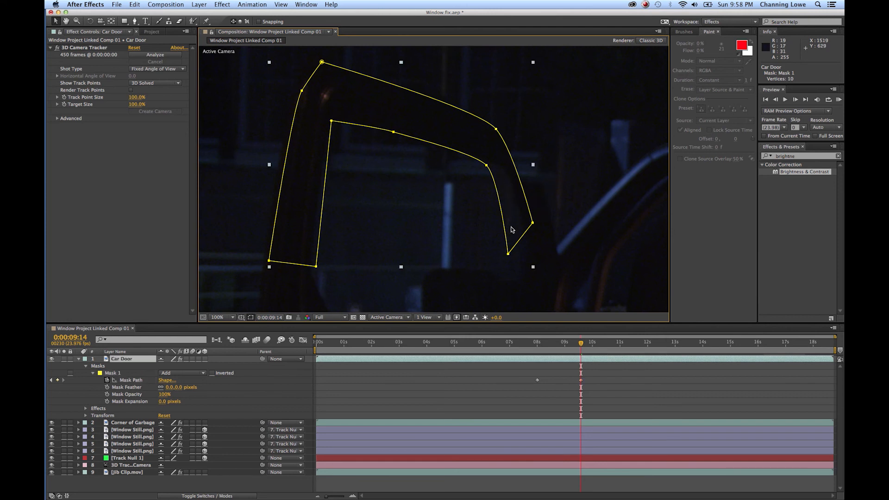
drag(533, 230, 550, 221)
click(539, 224)
drag(534, 224, 551, 218)
drag(510, 250, 523, 235)
drag(487, 164, 493, 159)
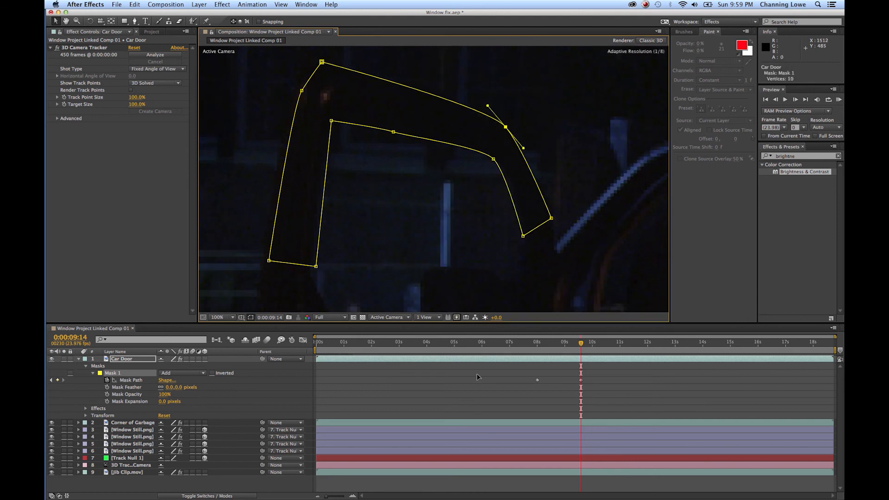
- Check Mask 1's motion between 0:00:08:00 and 0:00:09:13, and set its Mask Feather to 3.0 pixels
click(572, 345)
drag(571, 345, 550, 347)
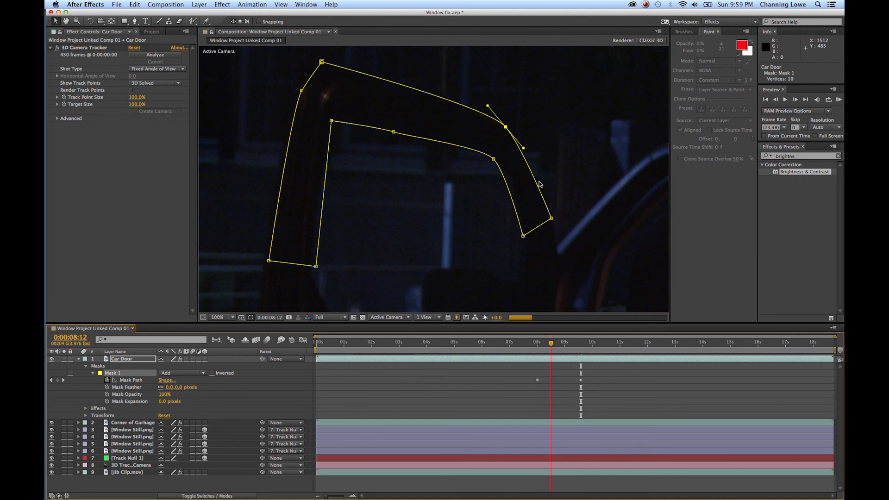
click(538, 348)
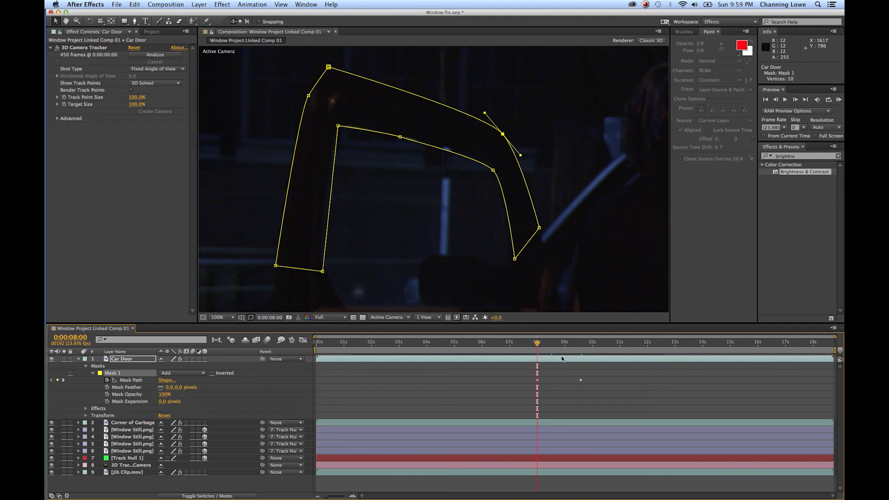
click(578, 346)
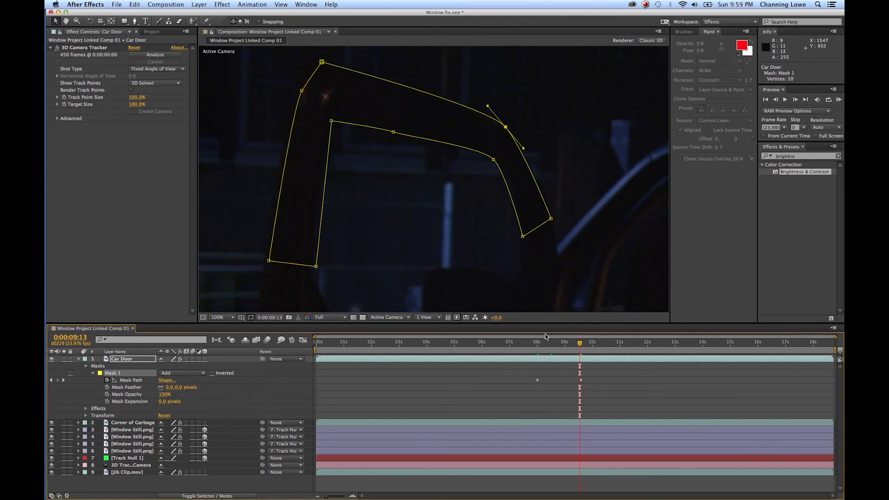
click(176, 391)
text(3)
key(Return)
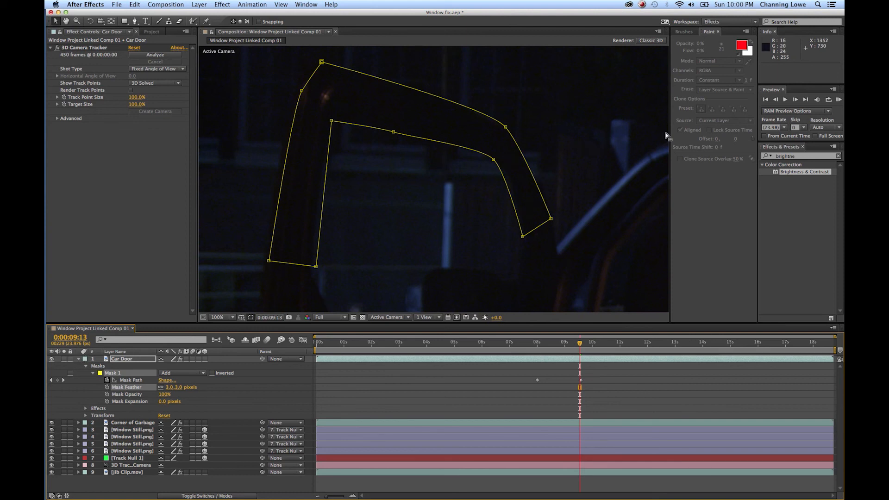
- Collapse and deselect the Car Door layer, fit the full frame in view and play the composite from about 0:00:09:13 to 0:00:09:19
click(79, 360)
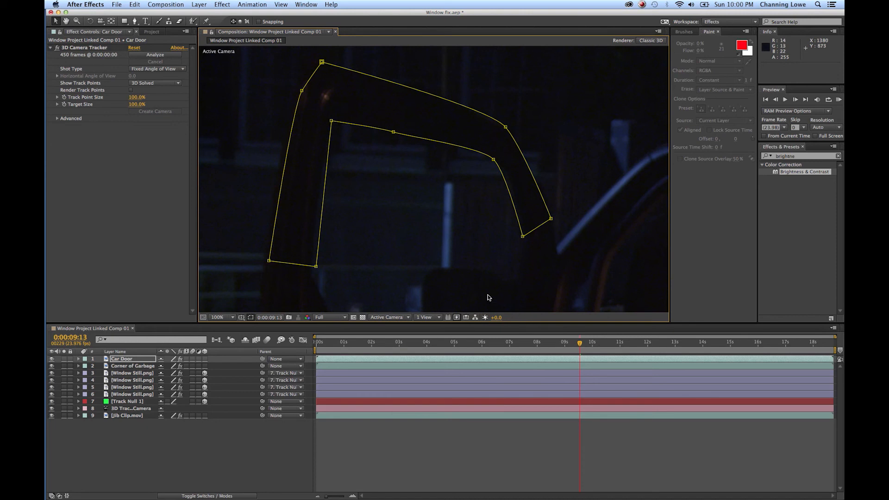
key(shift+slash)
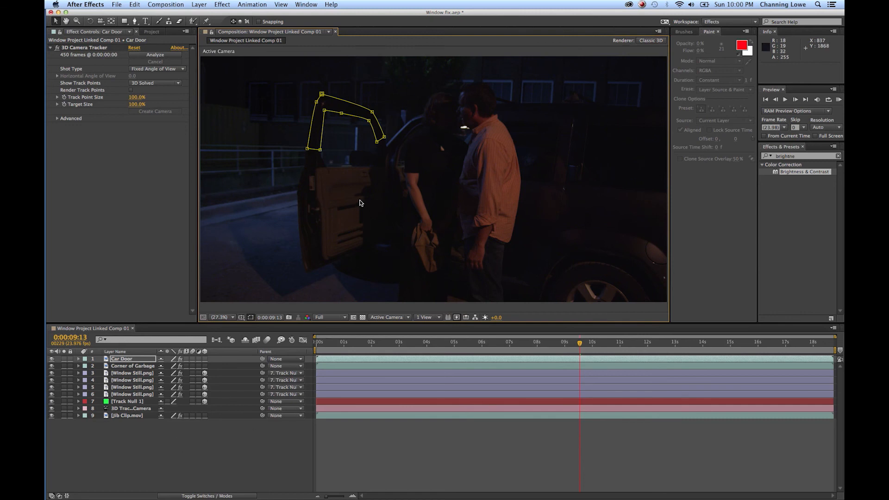
key(F2)
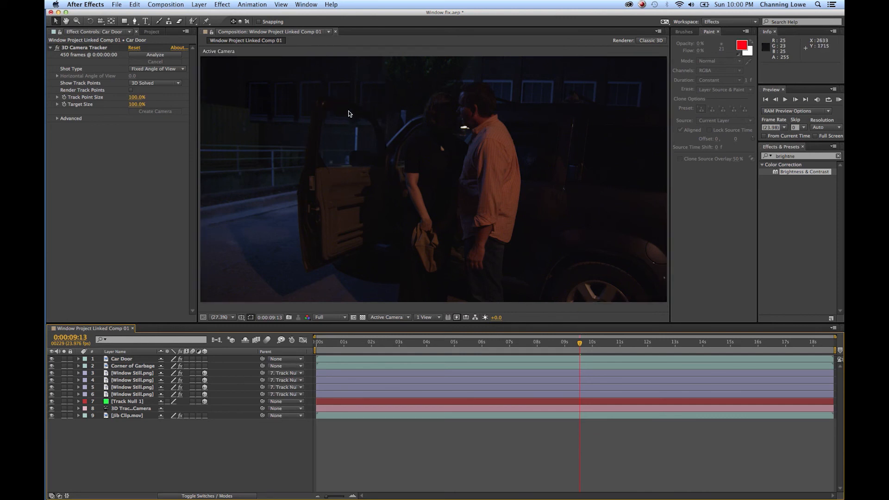
key(space)
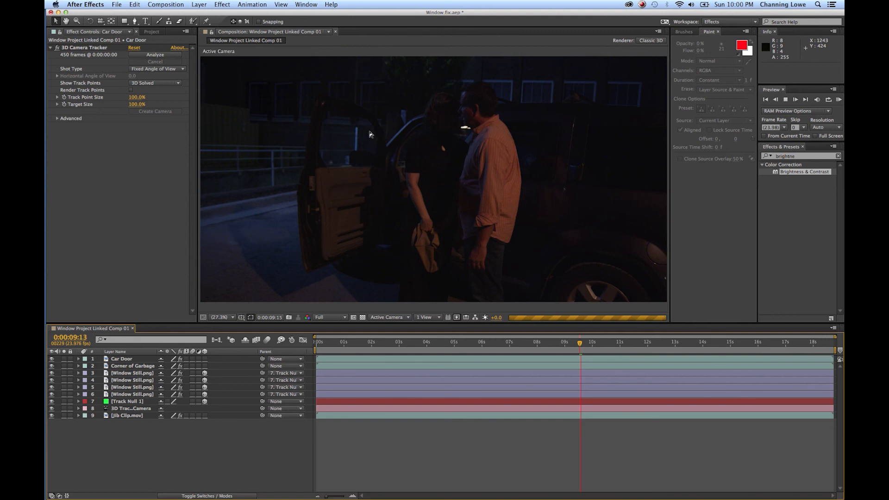
key(Page_Down)
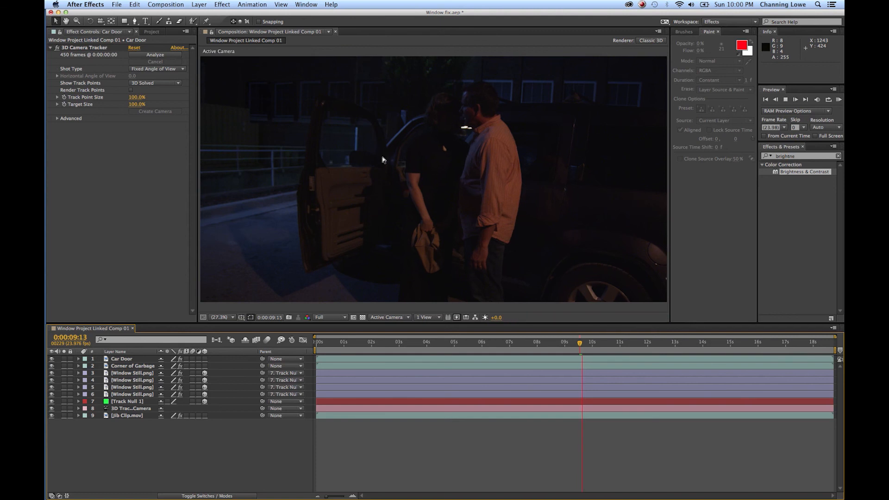
key(Page_Down)
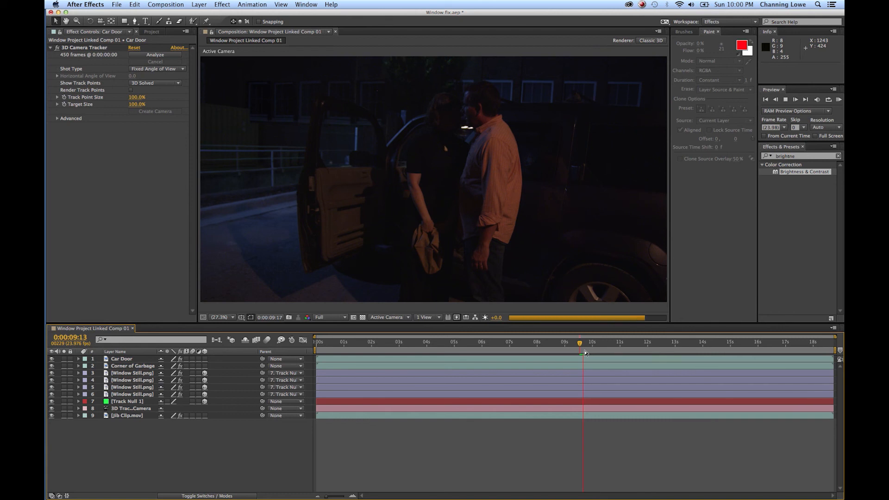
key(Page_Down)
key(Page_Down)
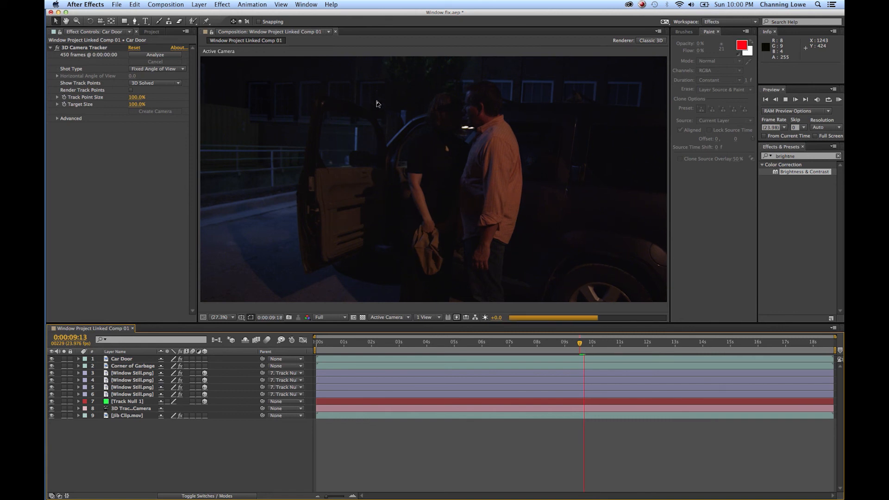
key(space)
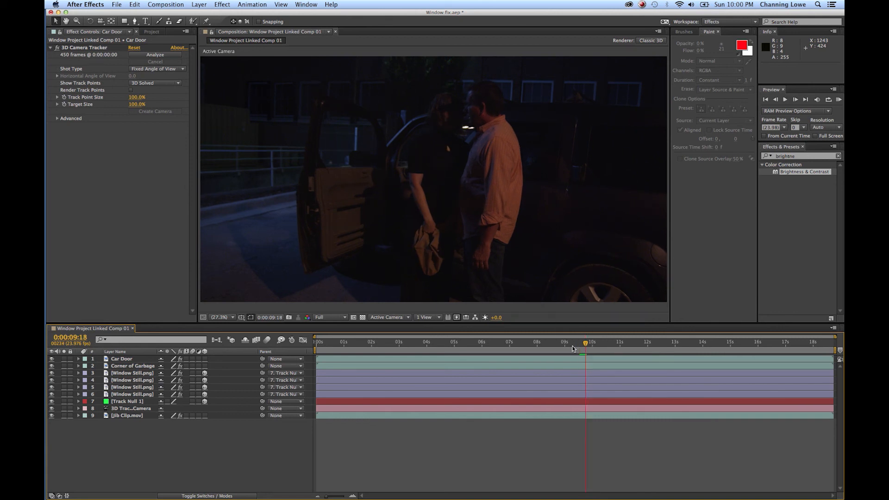
drag(585, 345, 580, 347)
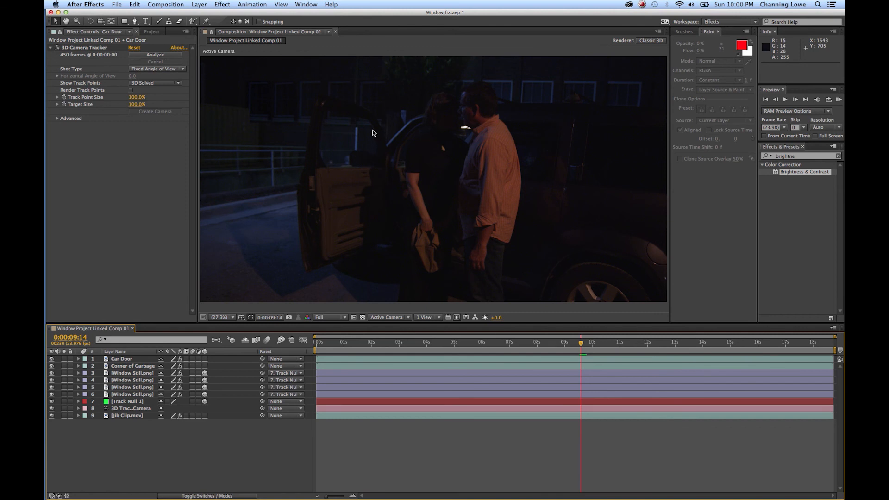
key(space)
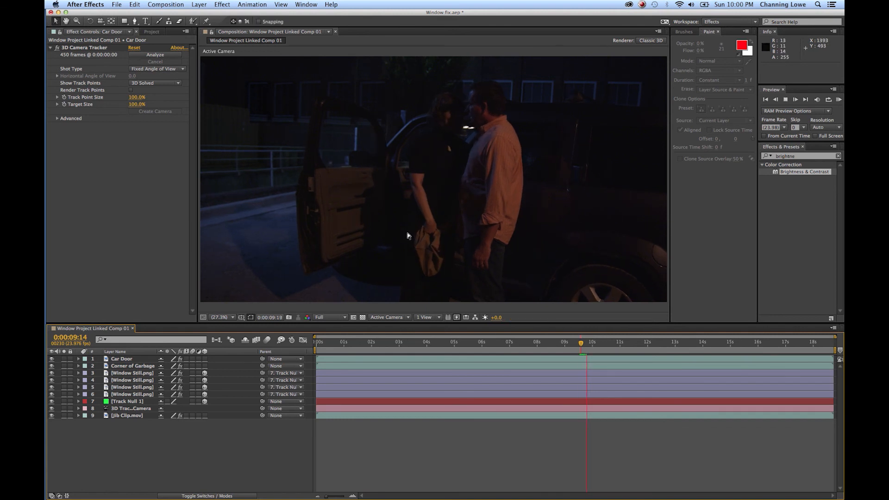
key(space)
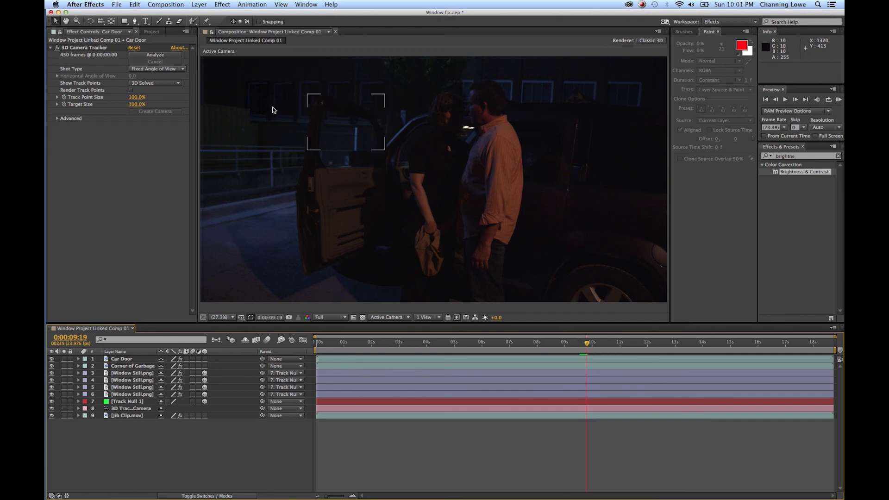